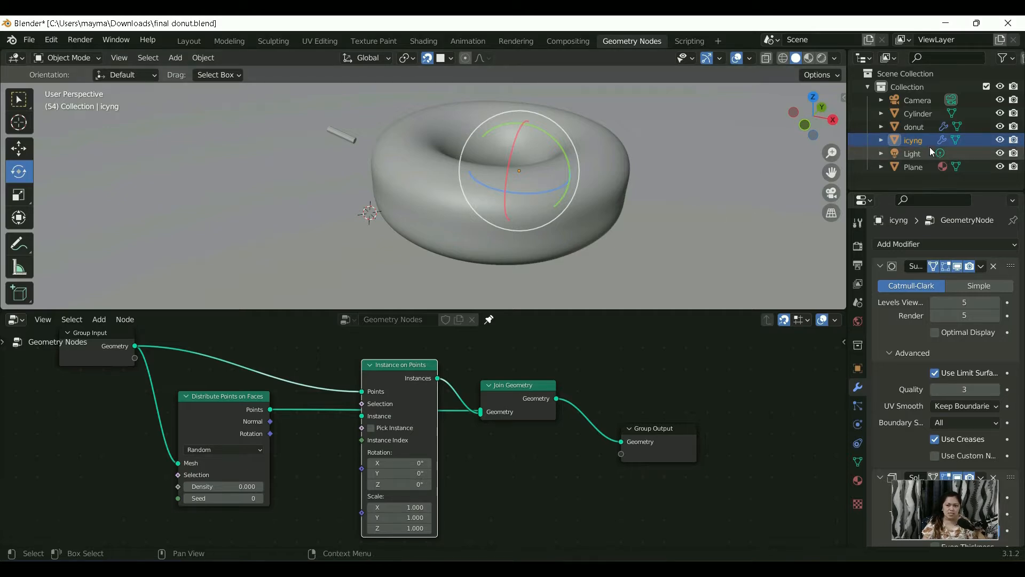
click(90, 56)
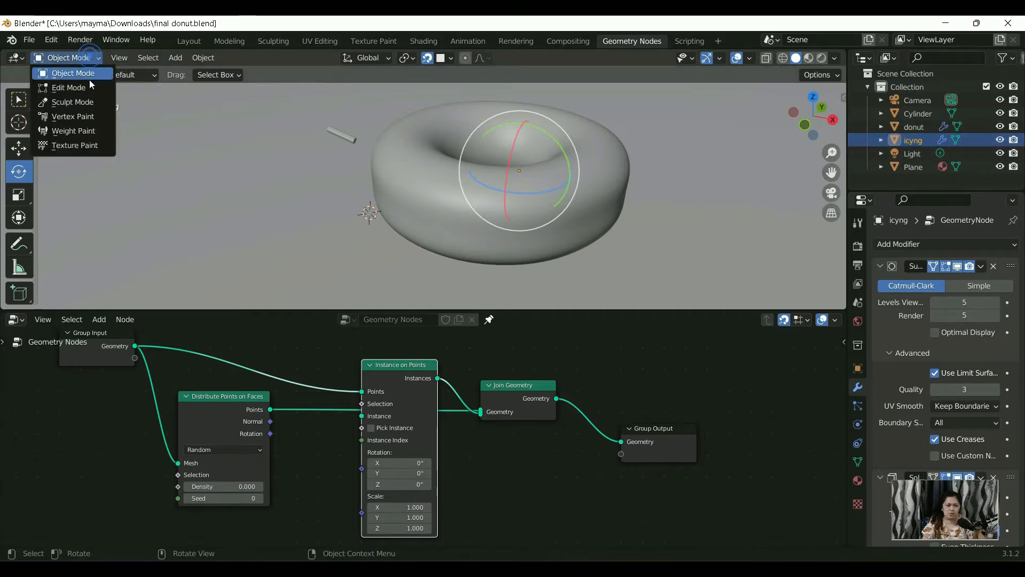
click(90, 87)
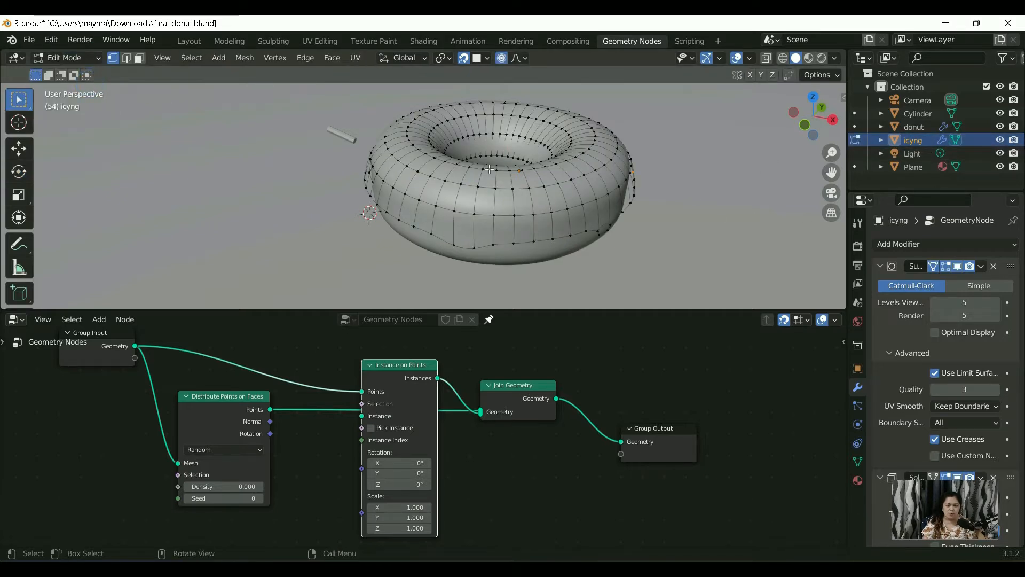
click(67, 58)
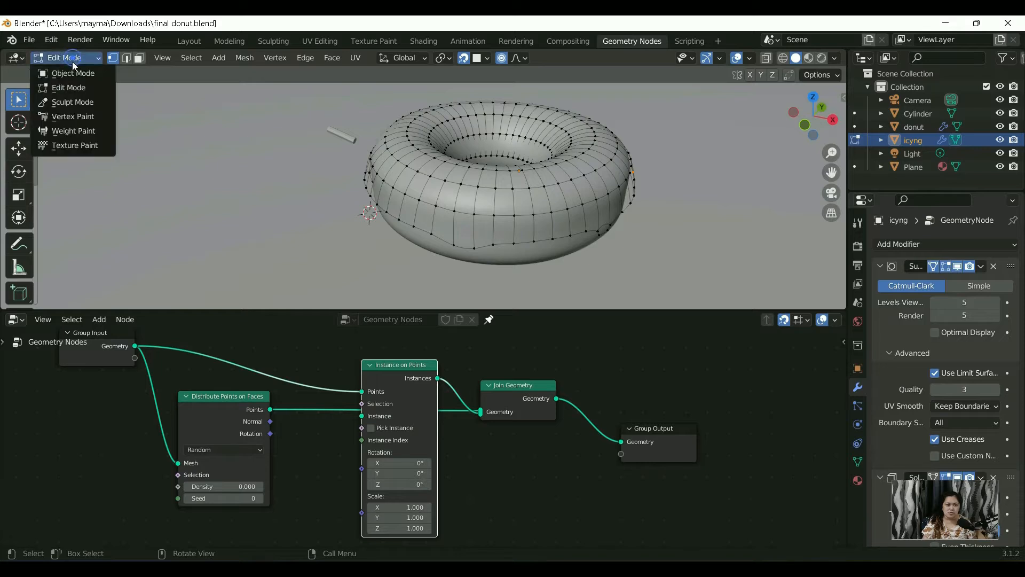
click(74, 74)
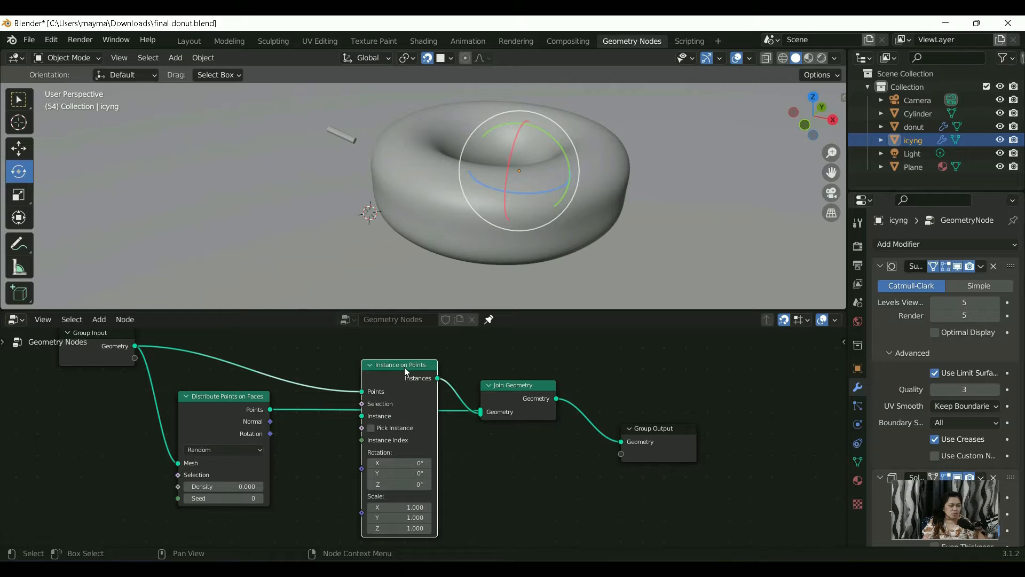
Step: Bring the Cylinder object into the node tree as an Object Info node and place it below Distribute Points on Faces
click(884, 114)
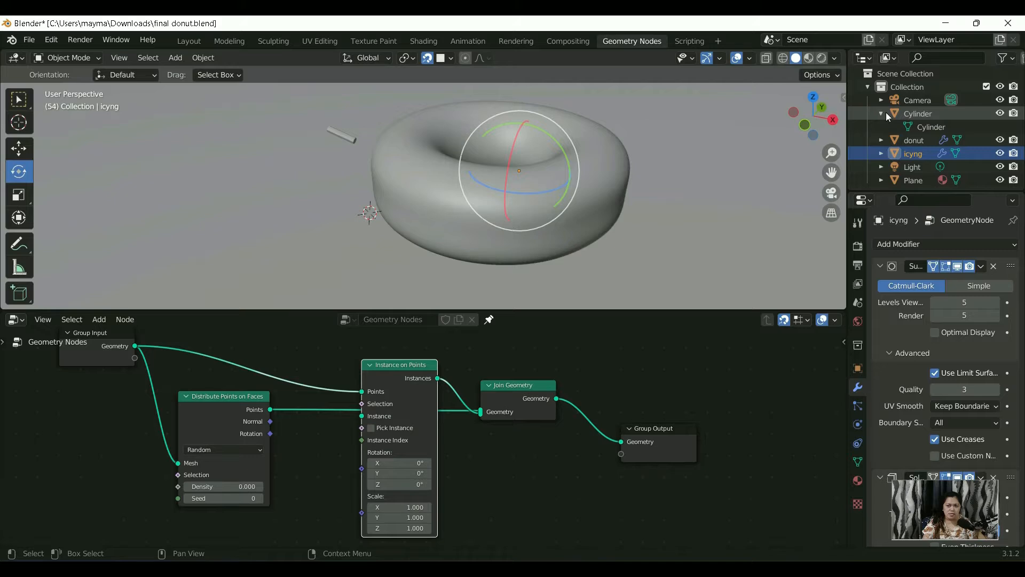
click(884, 113)
drag(880, 114, 873, 88)
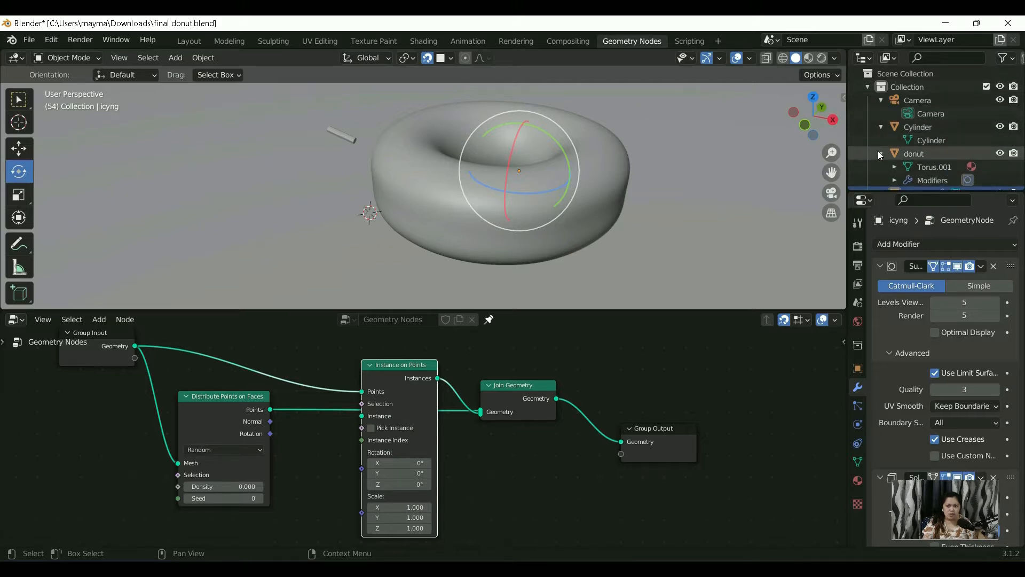
click(884, 127)
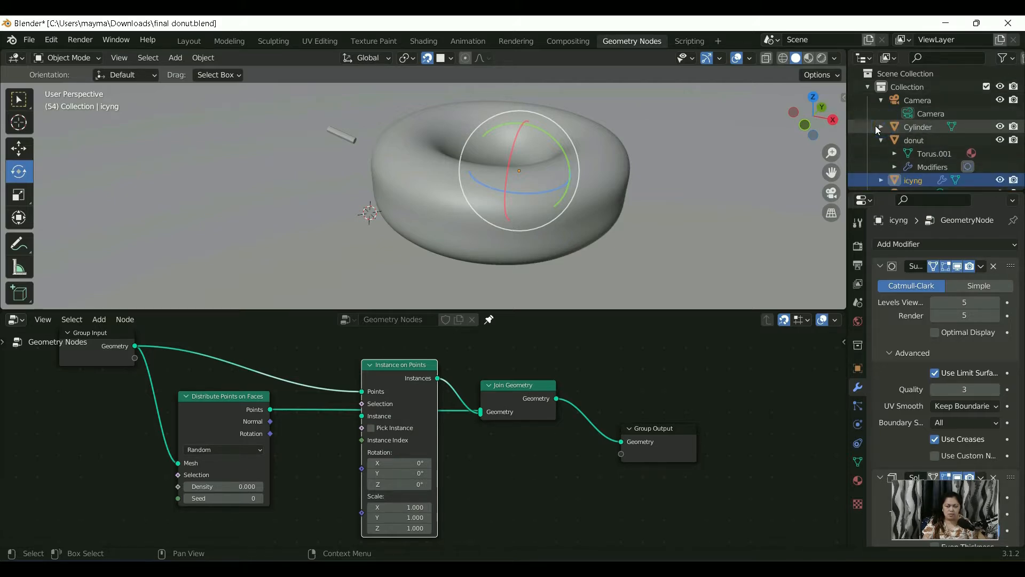
click(881, 127)
drag(937, 126, 501, 486)
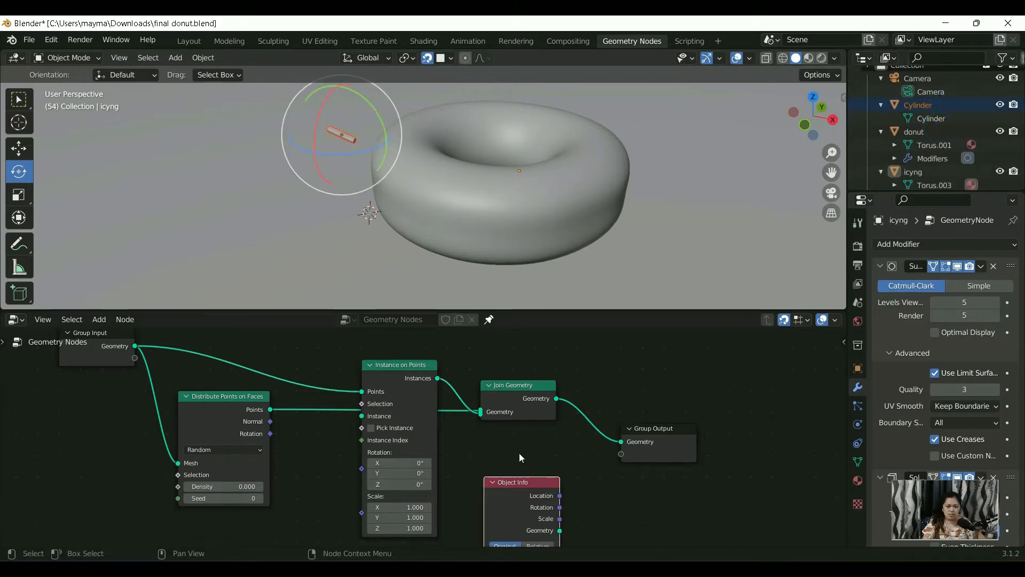
scroll(578, 383, down, 5)
scroll(483, 499, up, 4)
middle_drag(454, 499, 472, 438)
drag(511, 409, 289, 447)
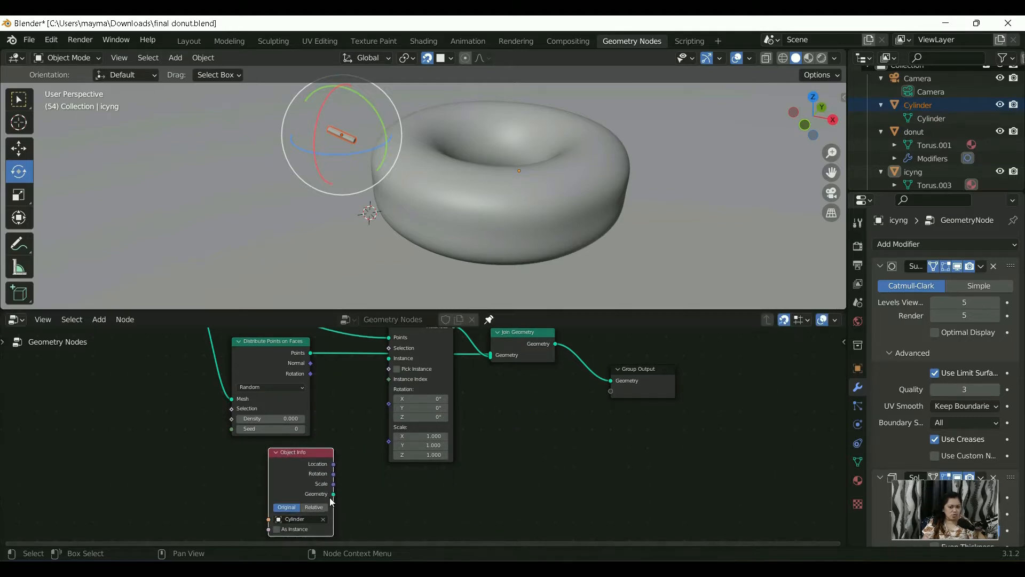
Step: Connect Object Info's Geometry output to the Instance input of Instance on Points, and make icyng the selected object
drag(336, 494, 385, 361)
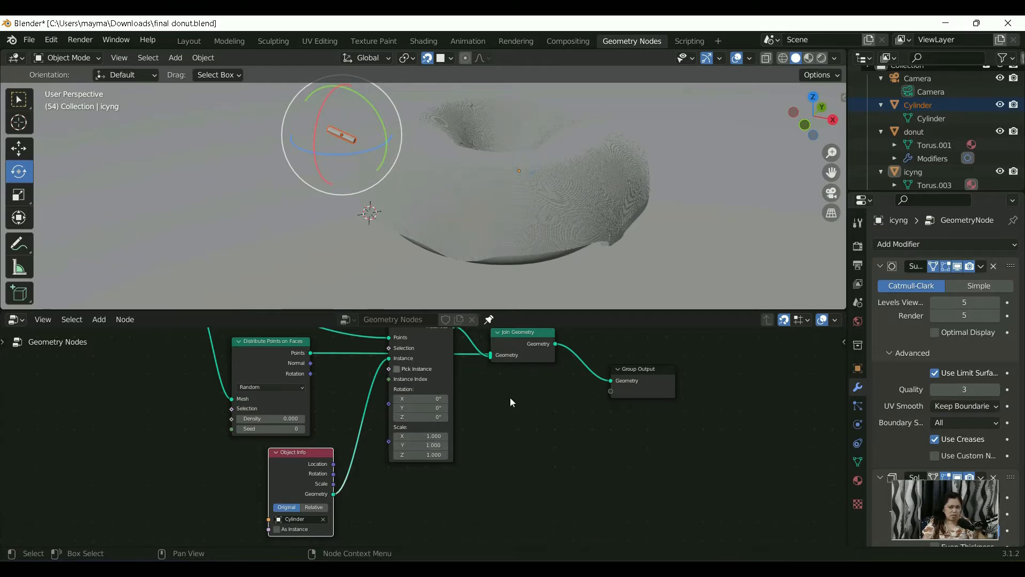
key(ctrl+z)
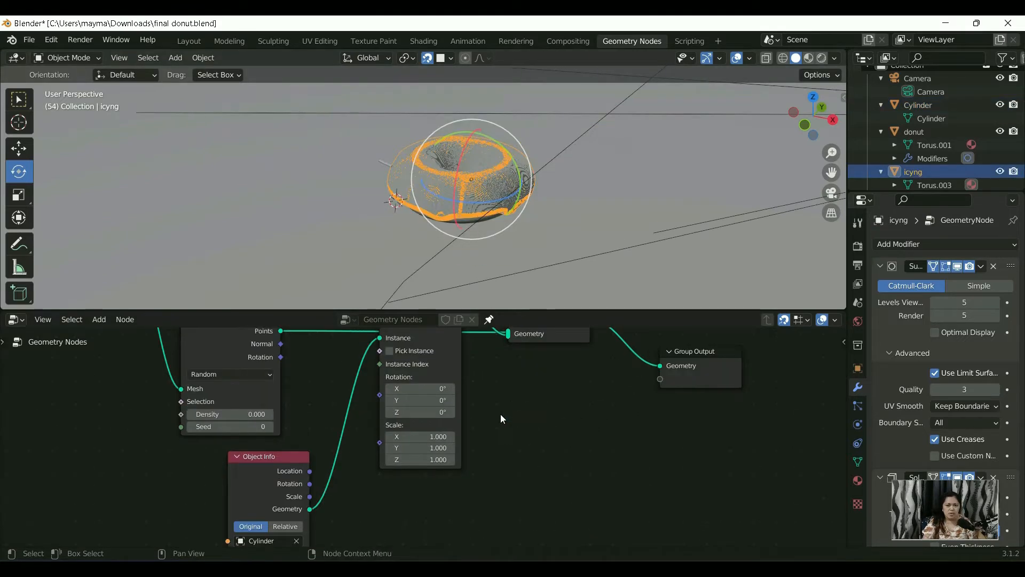
scroll(501, 414, up, 1)
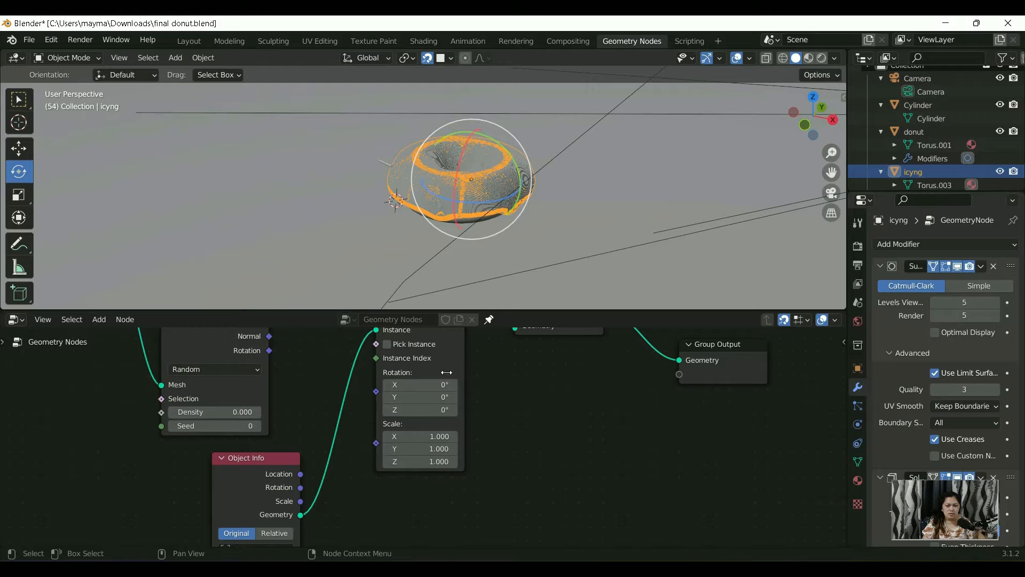
scroll(463, 214, up, 4)
scroll(476, 487, up, 1)
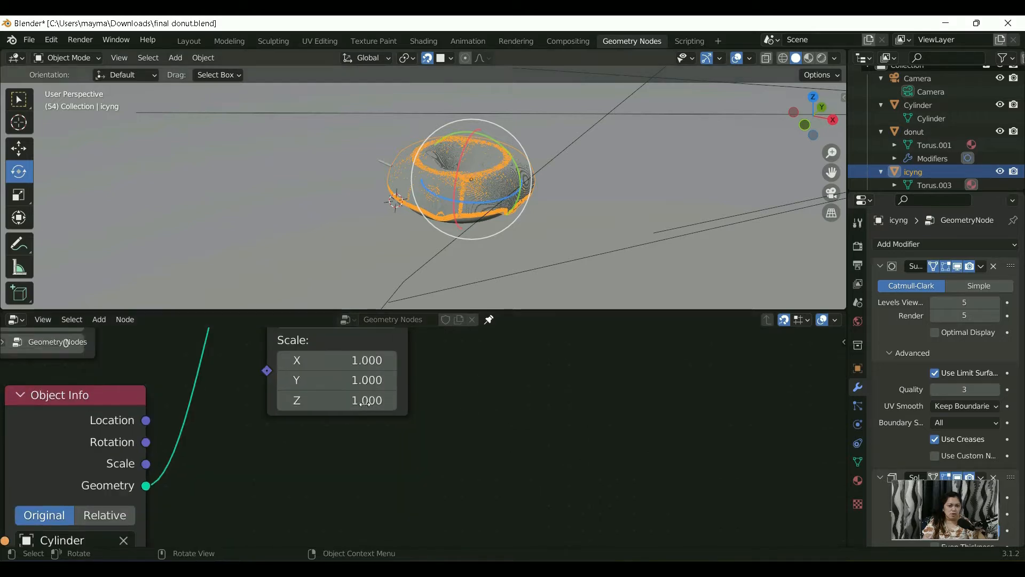
scroll(223, 417, down, 1)
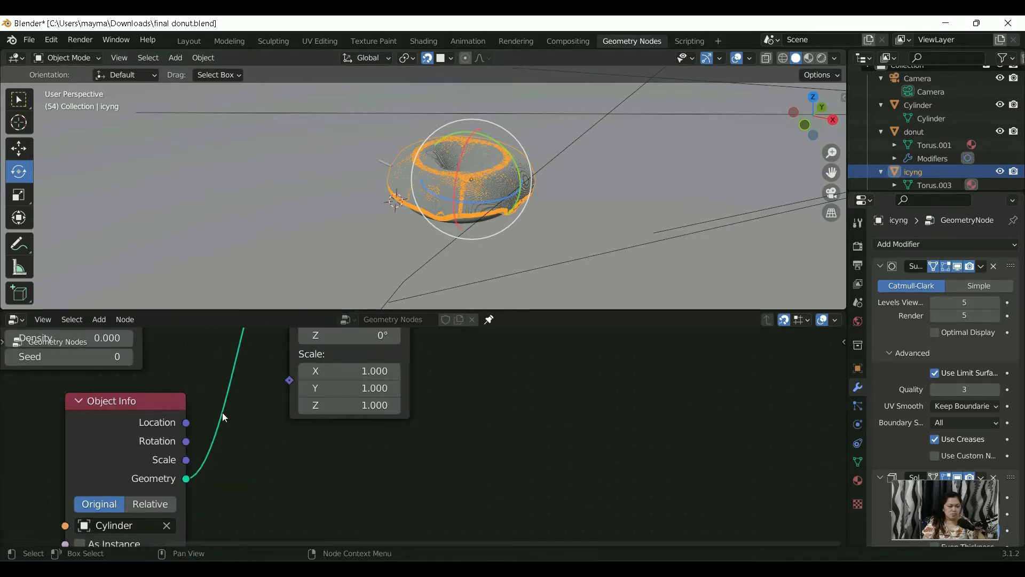
scroll(420, 510, down, 5)
scroll(386, 361, up, 2)
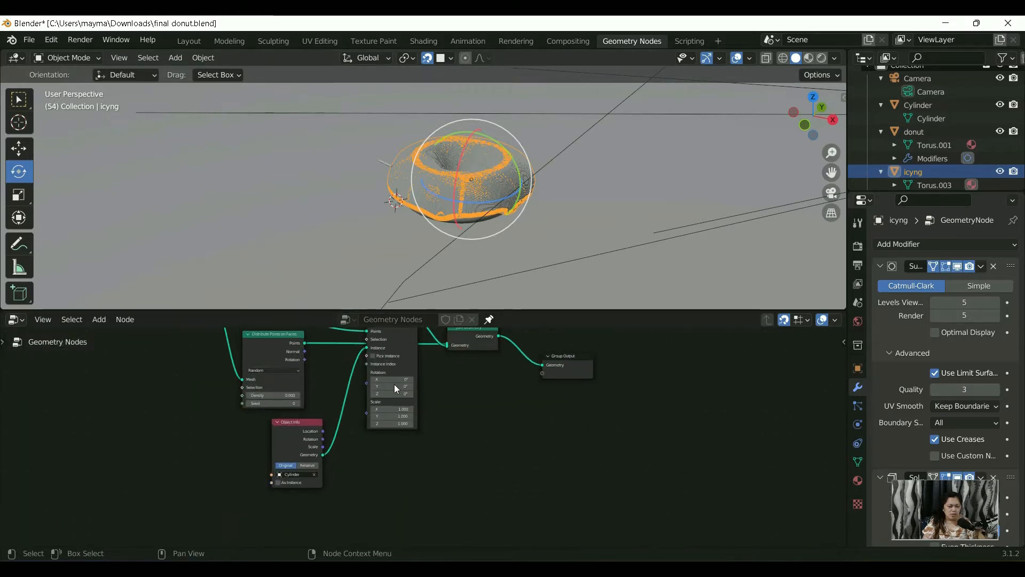
Step: Lower the Instance on Points node and reroute the Group Input geometry link from it to Join Geometry
drag(404, 351, 405, 400)
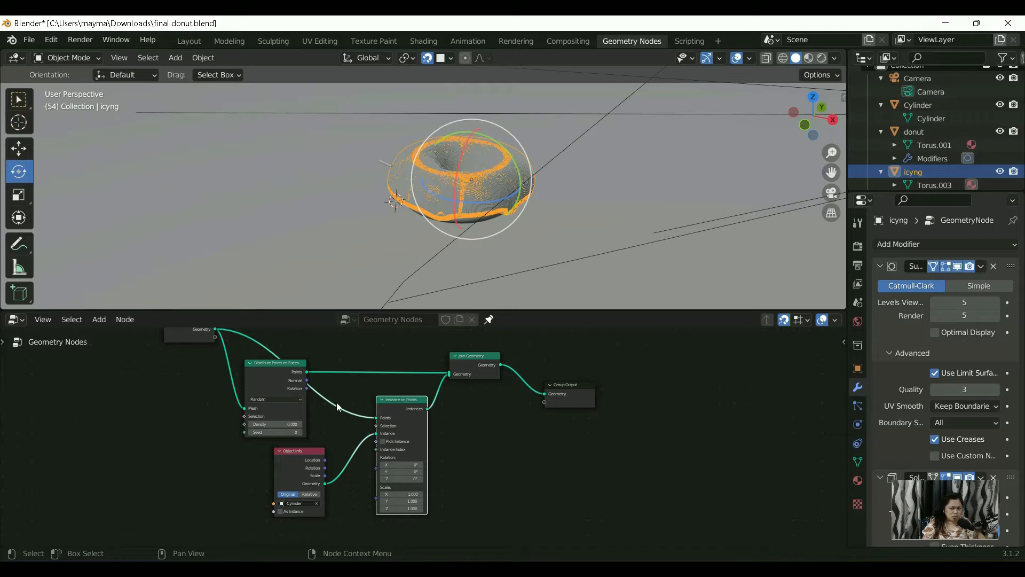
drag(376, 422, 449, 376)
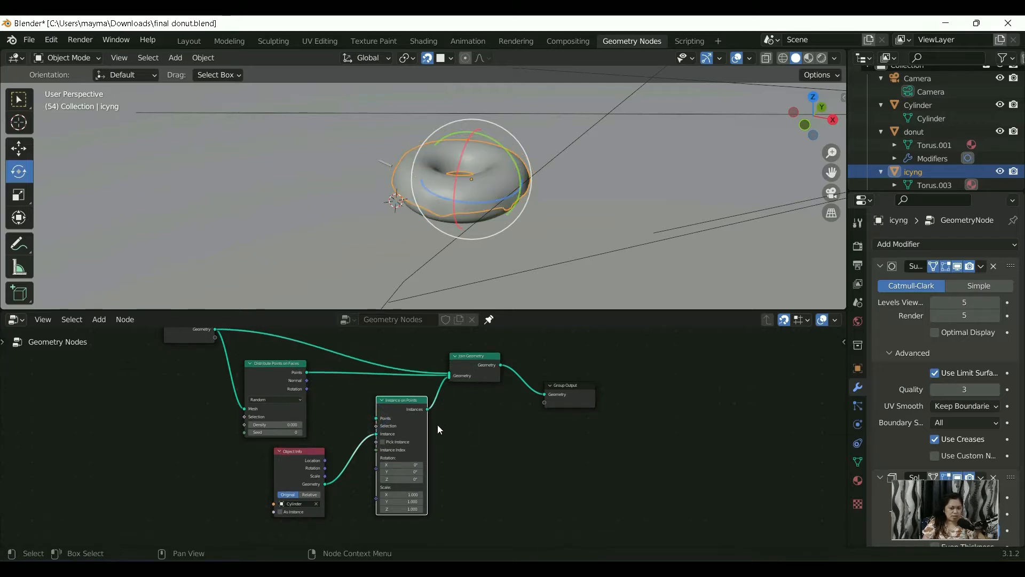
Step: Connect the Points output of Distribute Points on Faces to the Points input of Instance on Points
middle_drag(433, 448, 488, 466)
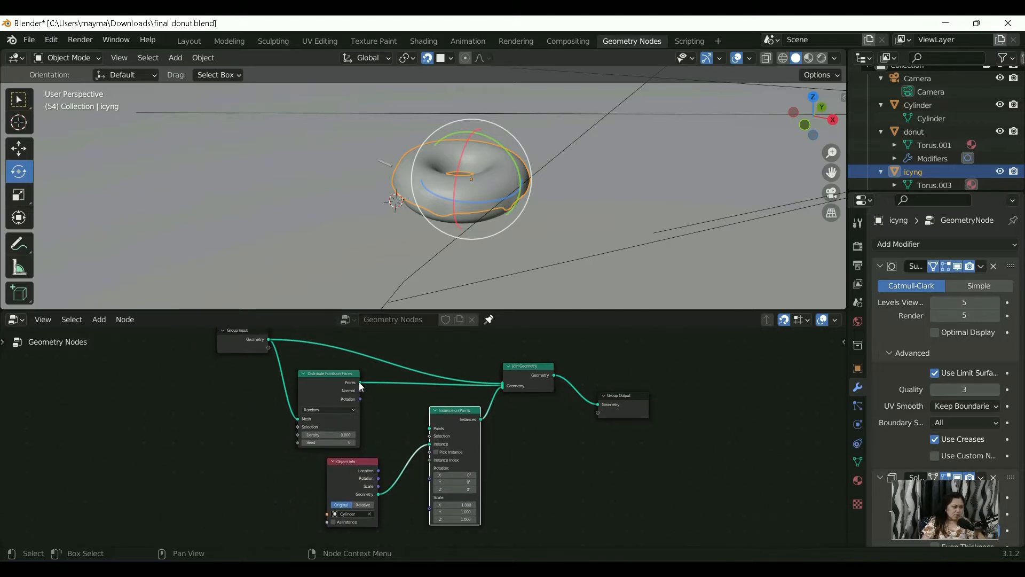
drag(495, 385, 424, 406)
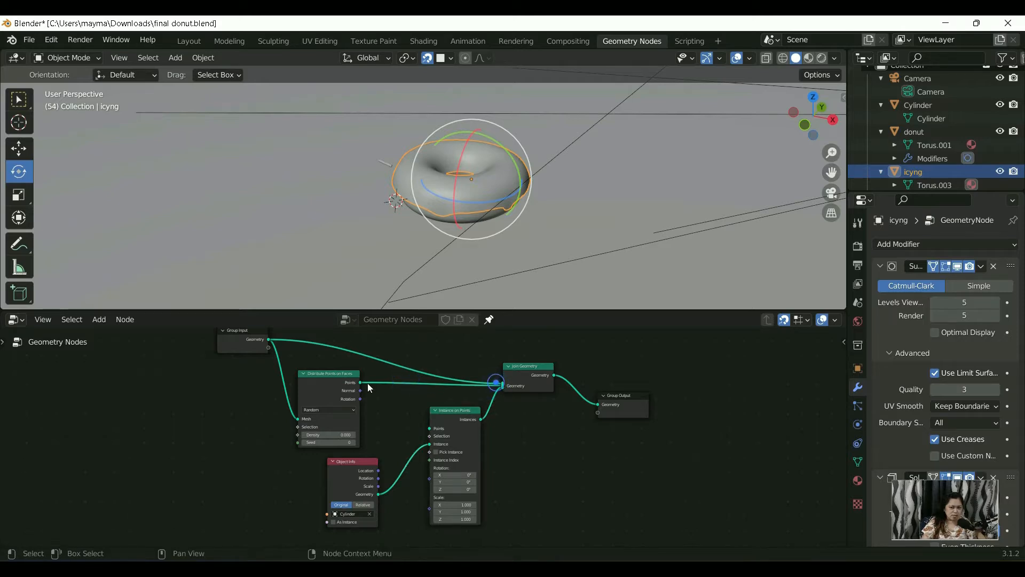
drag(364, 383, 428, 428)
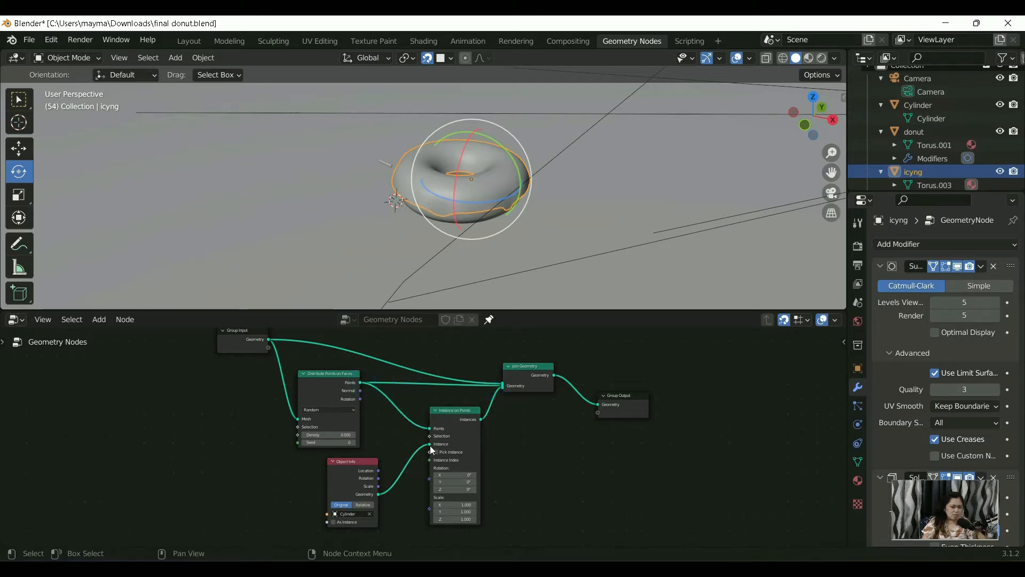
Step: Remove the direct link between the Points output of Distribute Points on Faces and Join Geometry
drag(422, 366, 418, 428)
drag(410, 386, 403, 367)
click(435, 384)
click(499, 386)
scroll(492, 401, up, 9)
middle_drag(541, 382, 502, 445)
click(531, 395)
drag(538, 393, 467, 398)
drag(544, 394, 305, 396)
Step: Enlarge the node editor and examine the links among the point distribution, Object Info, Instance on Points and Join Geometry nodes
scroll(387, 428, down, 2)
middle_drag(387, 428, 394, 385)
scroll(378, 389, up, 1)
scroll(390, 379, down, 3)
scroll(397, 368, up, 2)
scroll(393, 402, down, 1)
drag(423, 309, 423, 160)
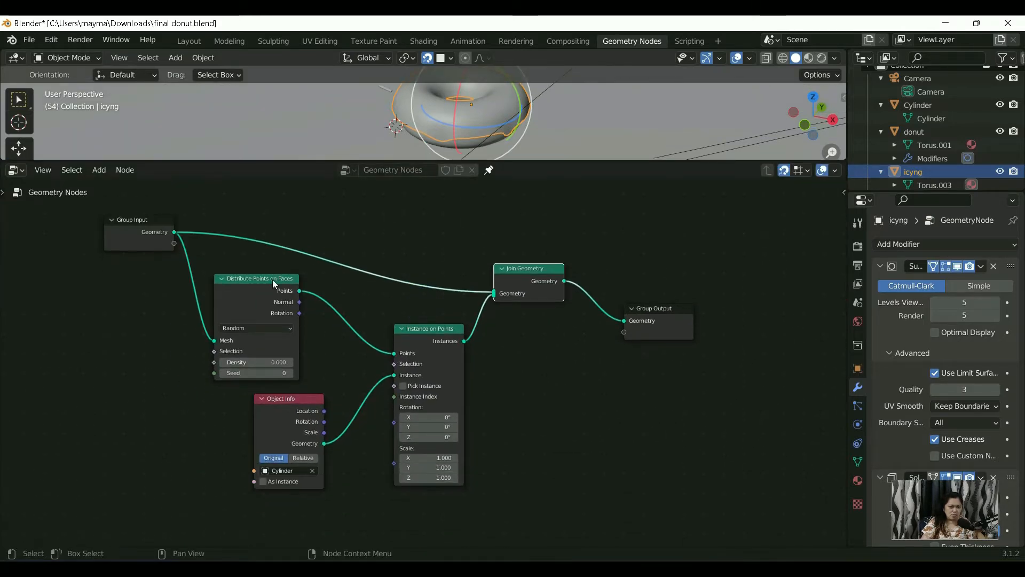
scroll(290, 276, up, 1)
middle_drag(287, 320, 348, 307)
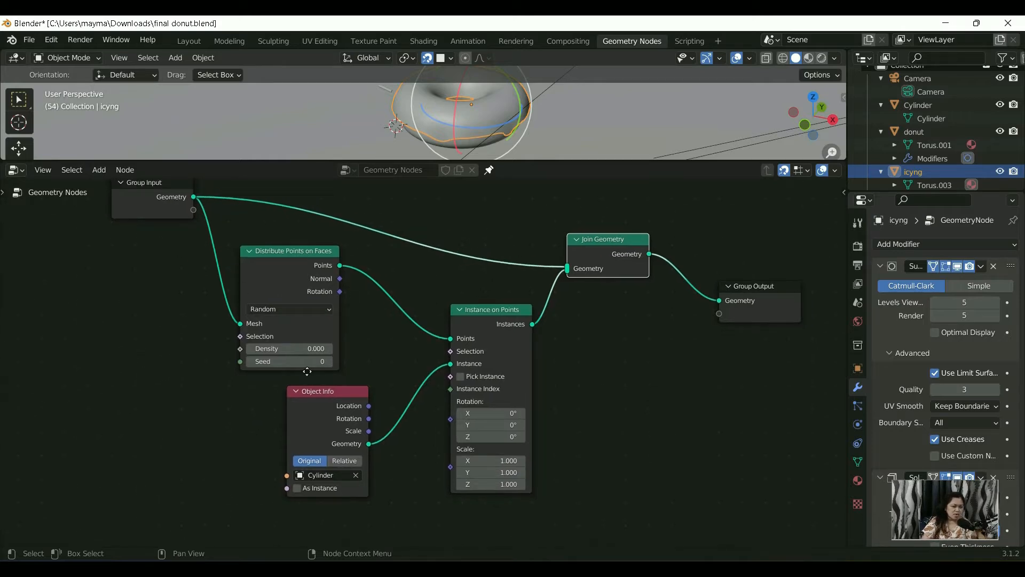
middle_drag(306, 371, 300, 400)
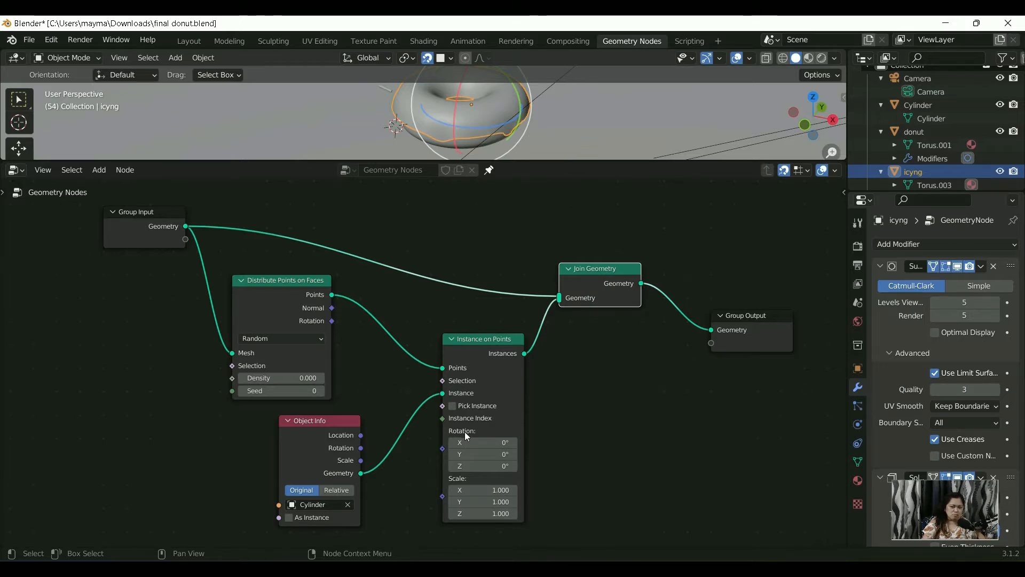
middle_drag(467, 433, 486, 372)
scroll(347, 410, up, 1)
middle_drag(343, 429, 348, 411)
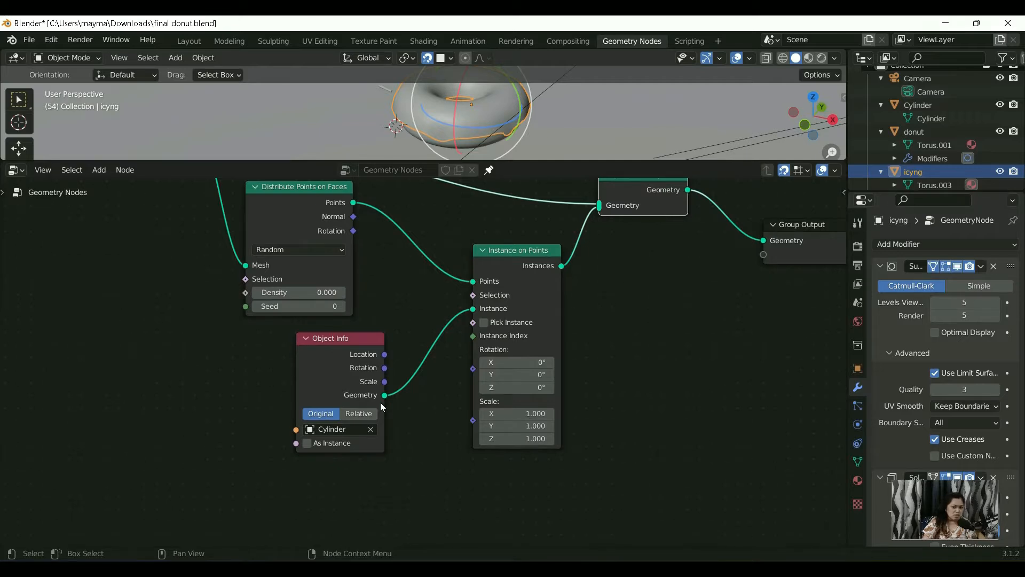
mouse_move(383, 400)
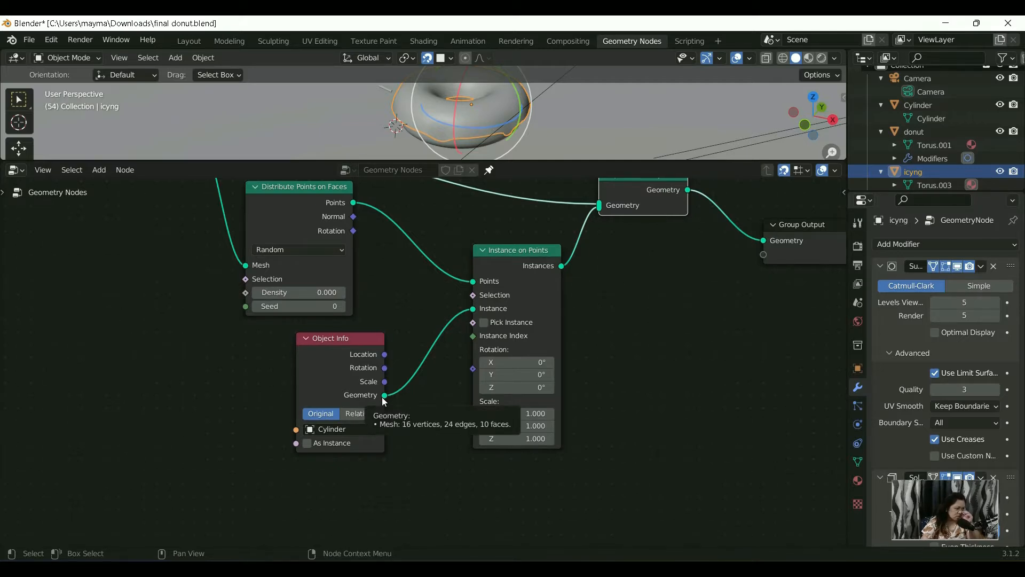
middle_drag(482, 323, 341, 386)
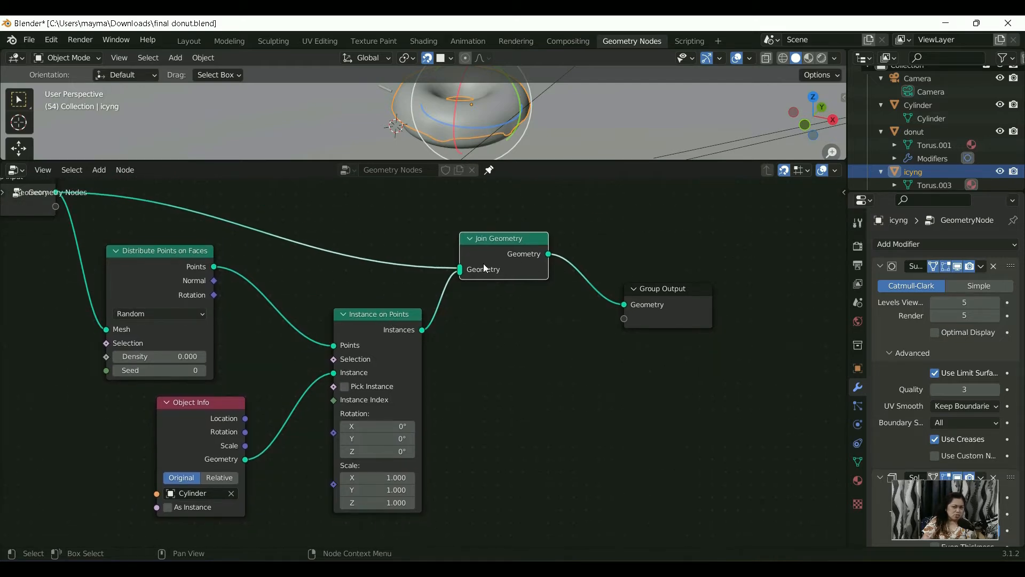
Step: Enlarge the 3D viewport again and select the small cylinder beside the donut
scroll(468, 358, down, 4)
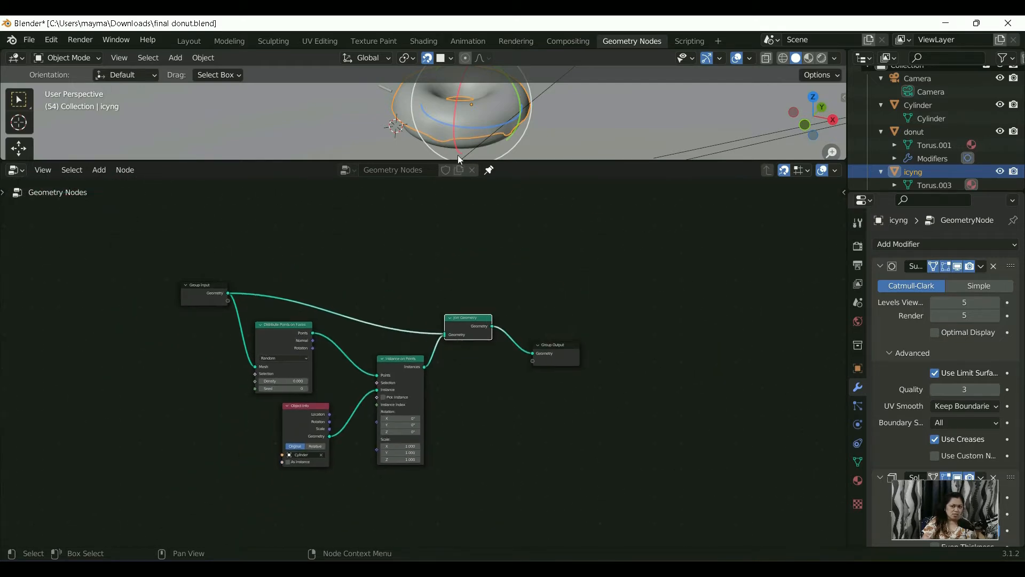
drag(457, 160, 483, 291)
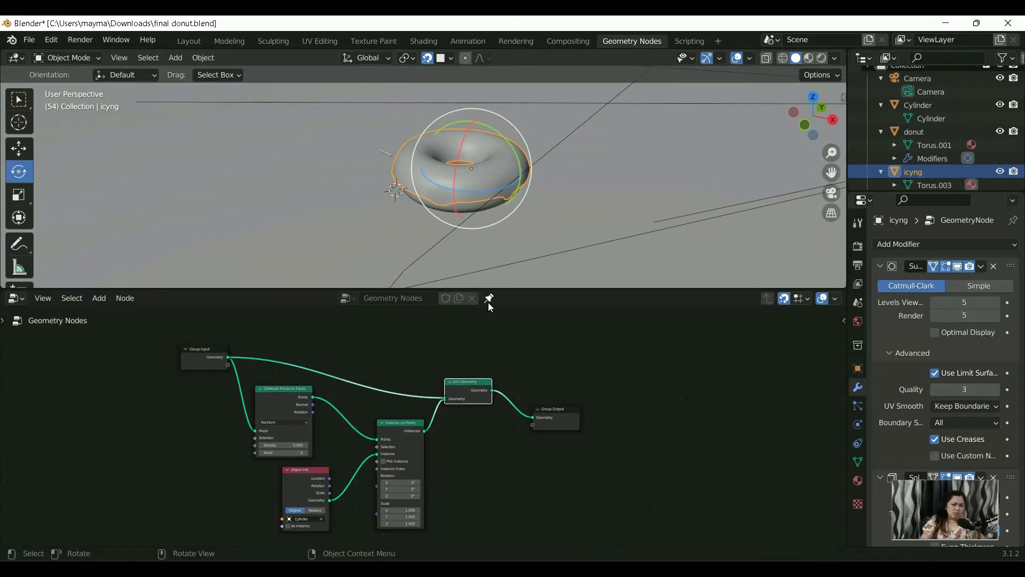
middle_drag(448, 433, 459, 401)
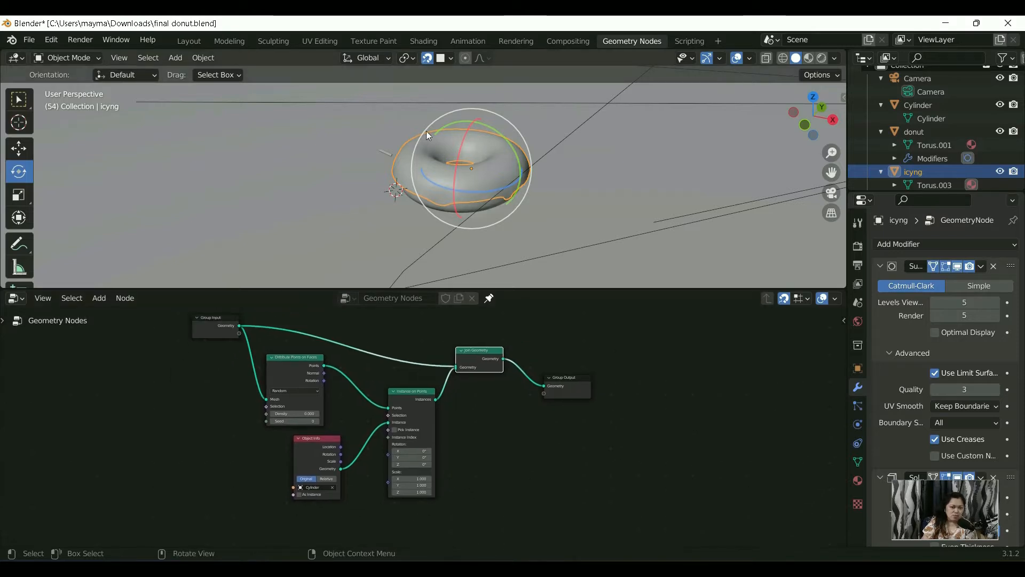
click(386, 154)
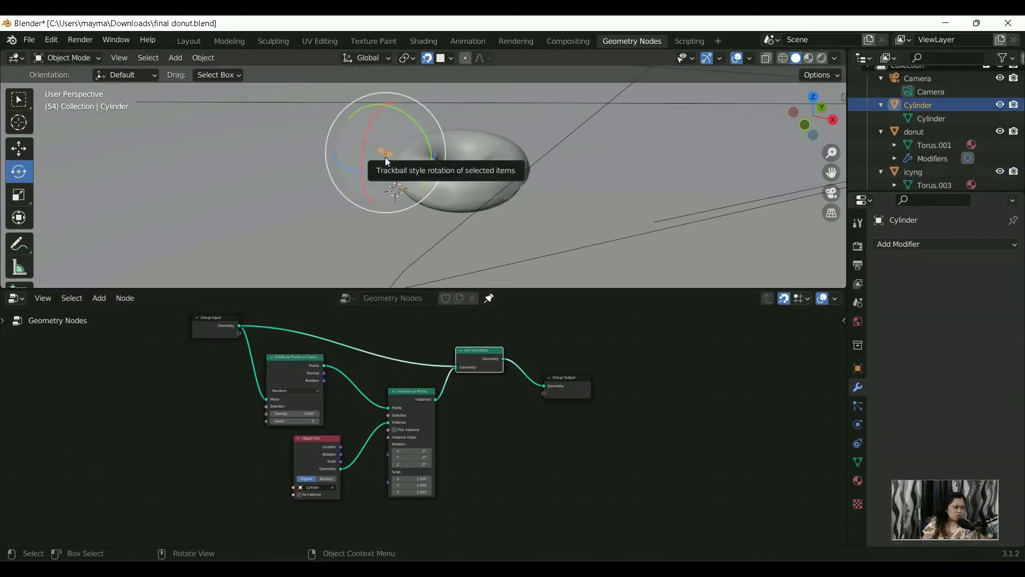
scroll(456, 187, up, 7)
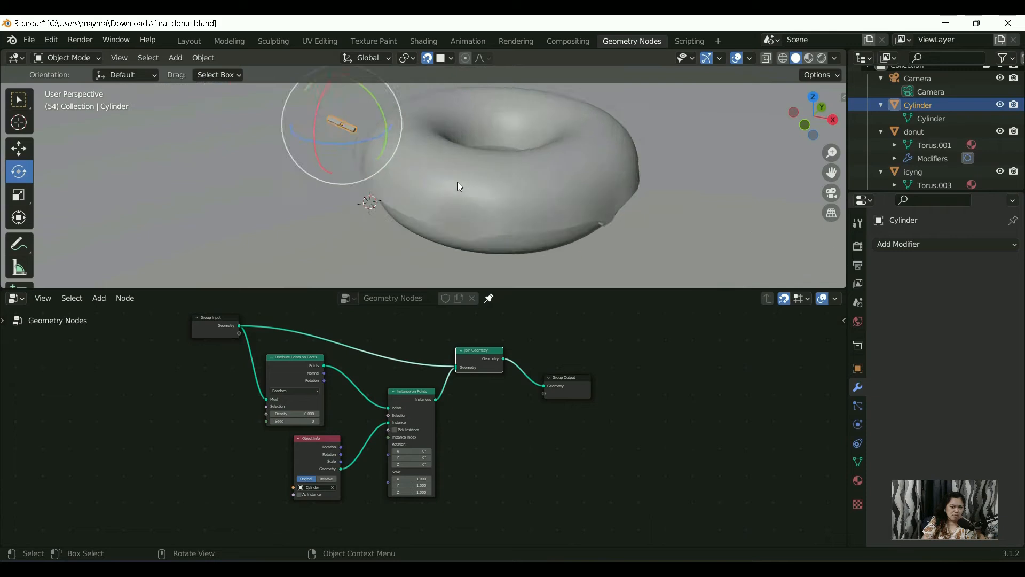
scroll(515, 213, down, 6)
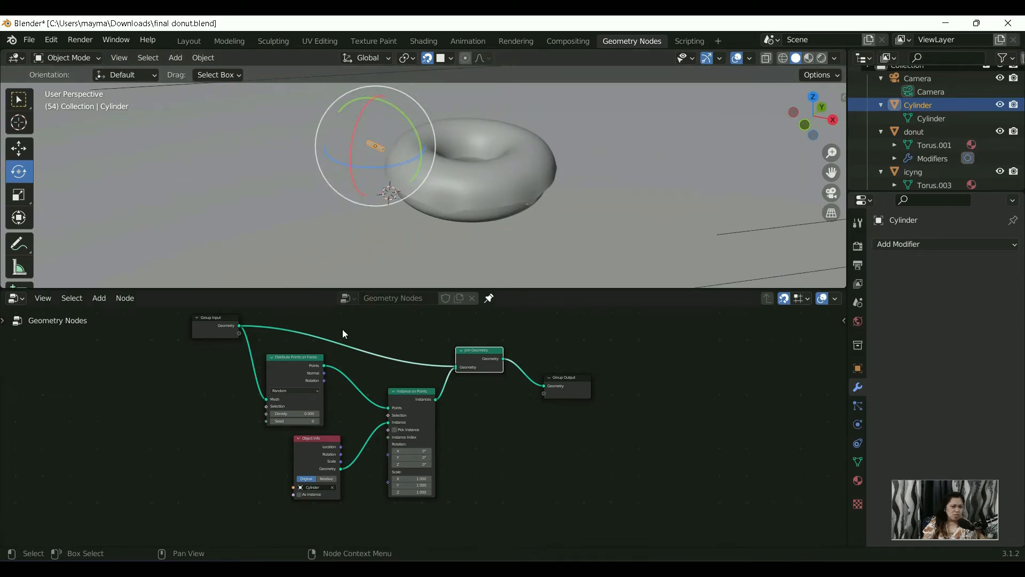
Step: Set the Density of the Distribute Points on Faces node to 1000
scroll(307, 468, up, 3)
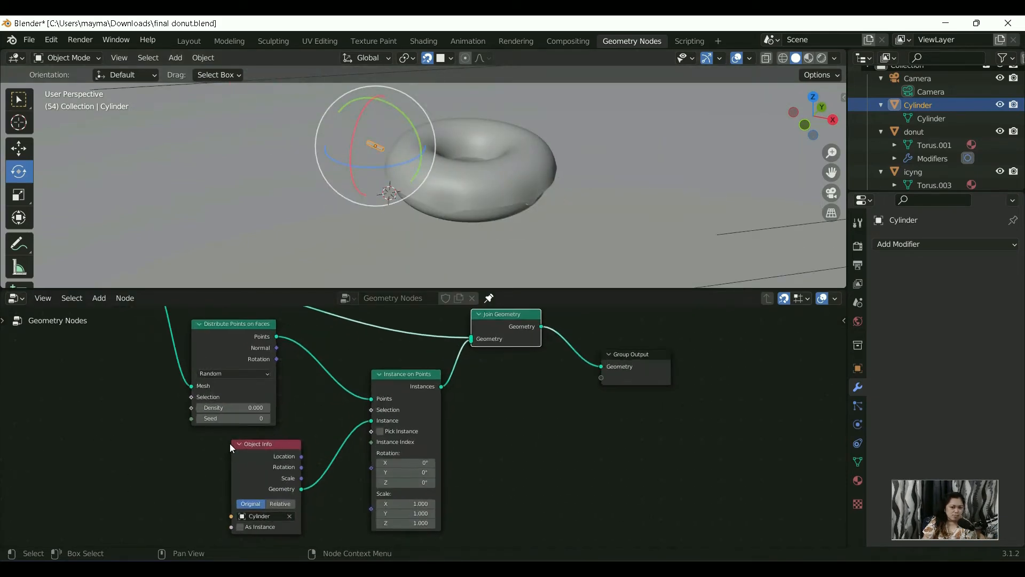
middle_drag(243, 461, 305, 459)
click(317, 414)
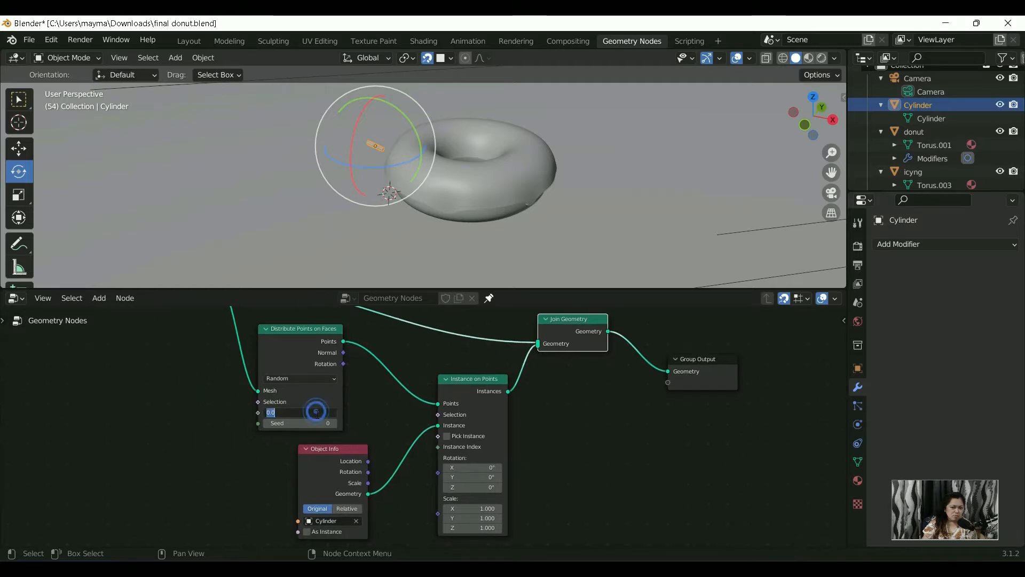
text(1000)
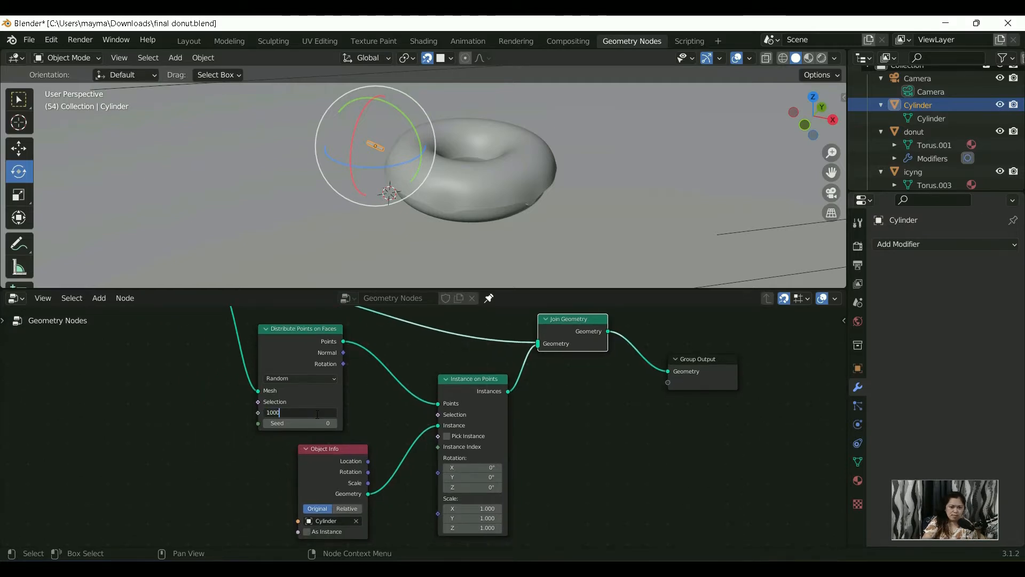
key(Return)
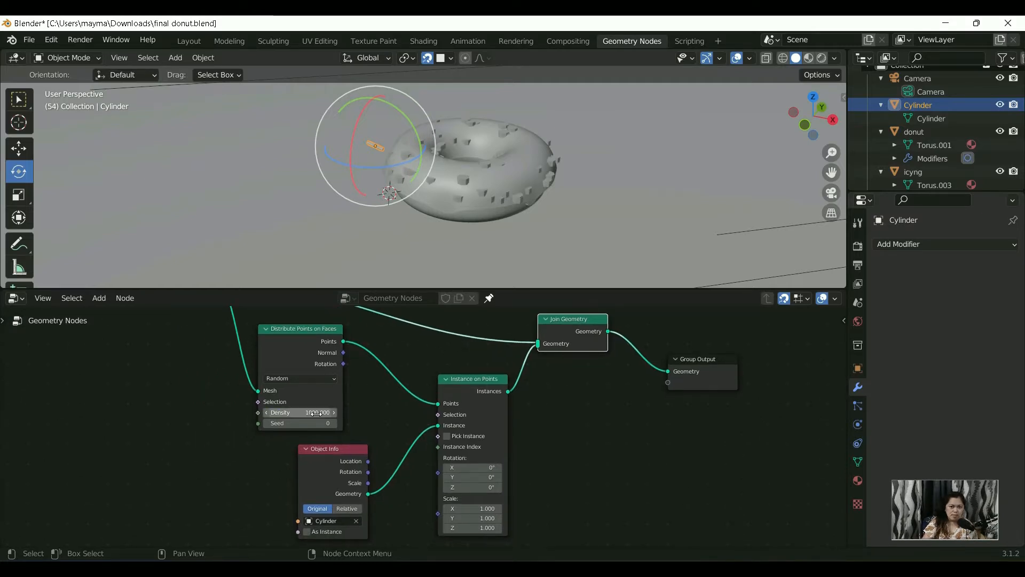
Step: Examine the instances scattered over the icing and compare their shape with the original cylinder beside the donut
scroll(443, 127, up, 6)
middle_drag(443, 127, 432, 217)
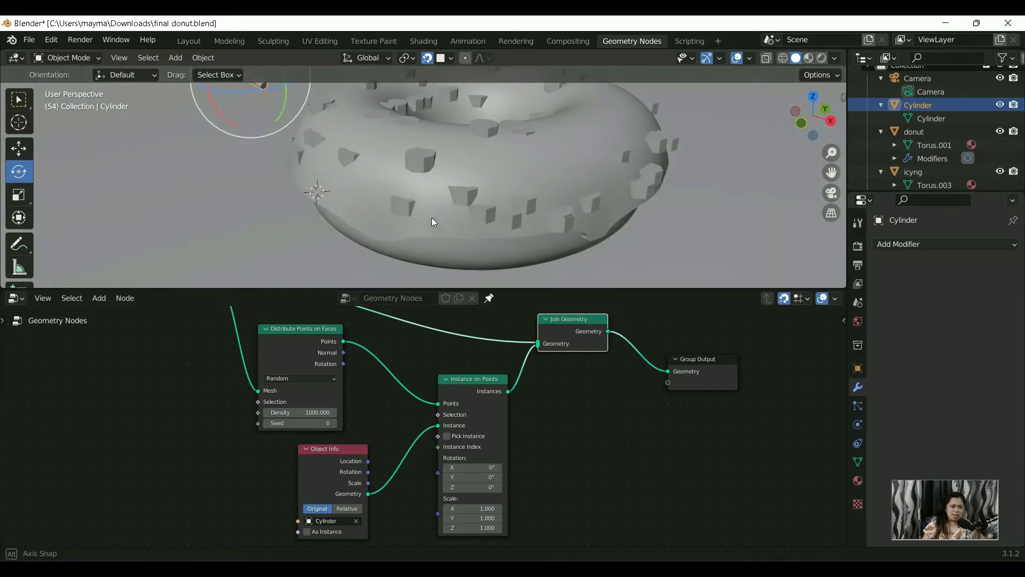
click(419, 168)
scroll(438, 210, down, 5)
scroll(399, 155, up, 7)
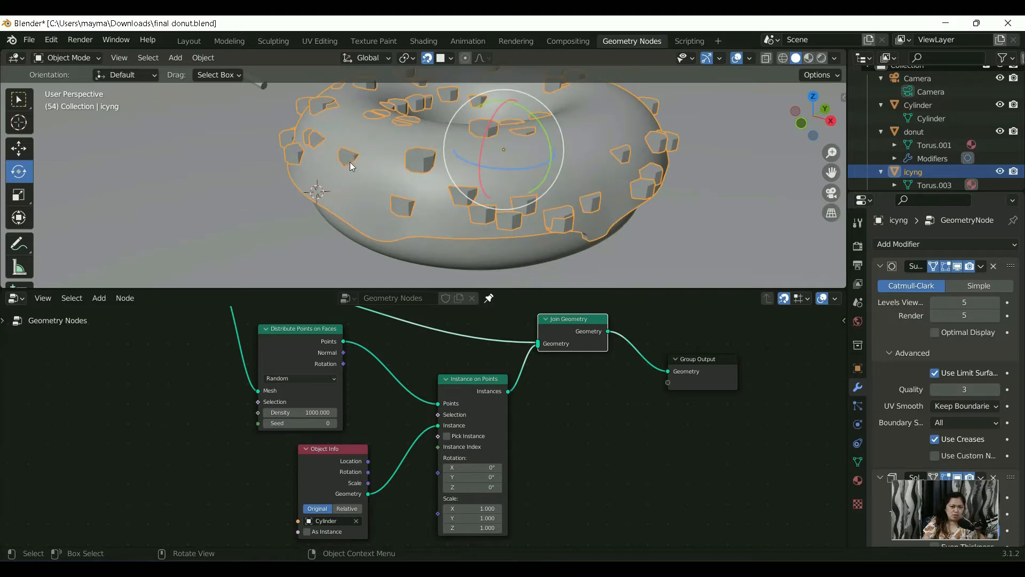
click(351, 158)
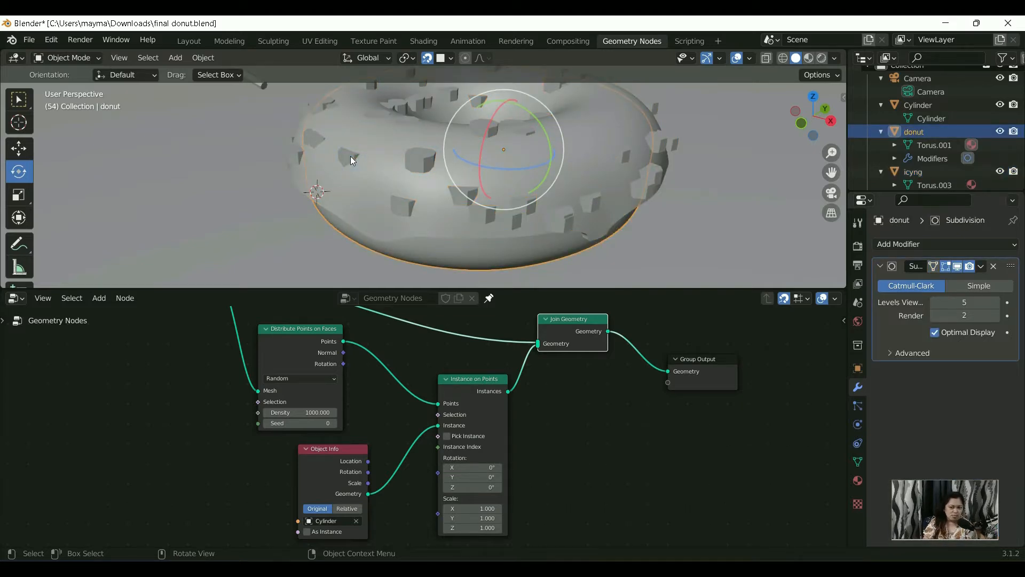
middle_drag(350, 156, 434, 215)
click(300, 184)
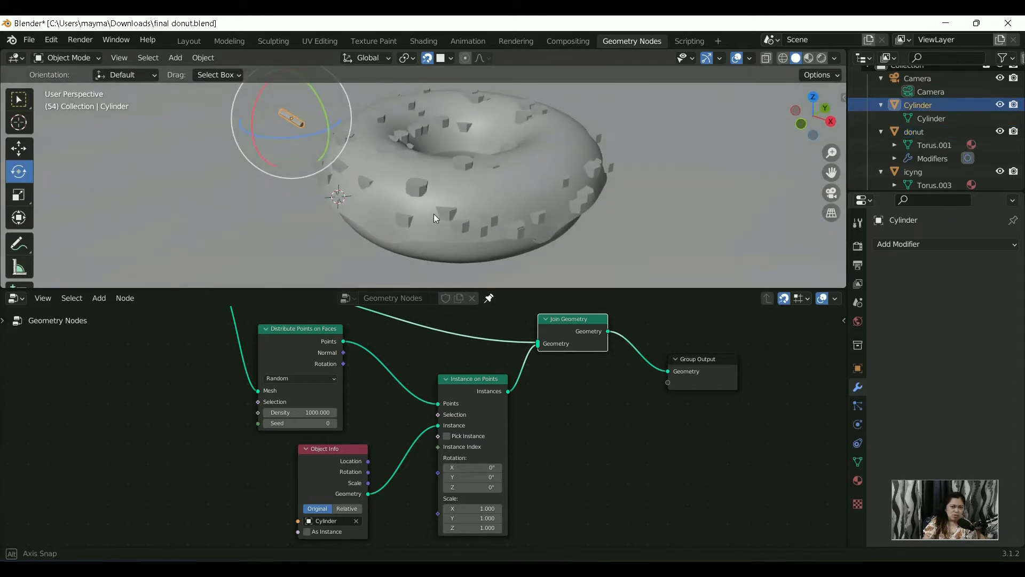
scroll(438, 215, up, 2)
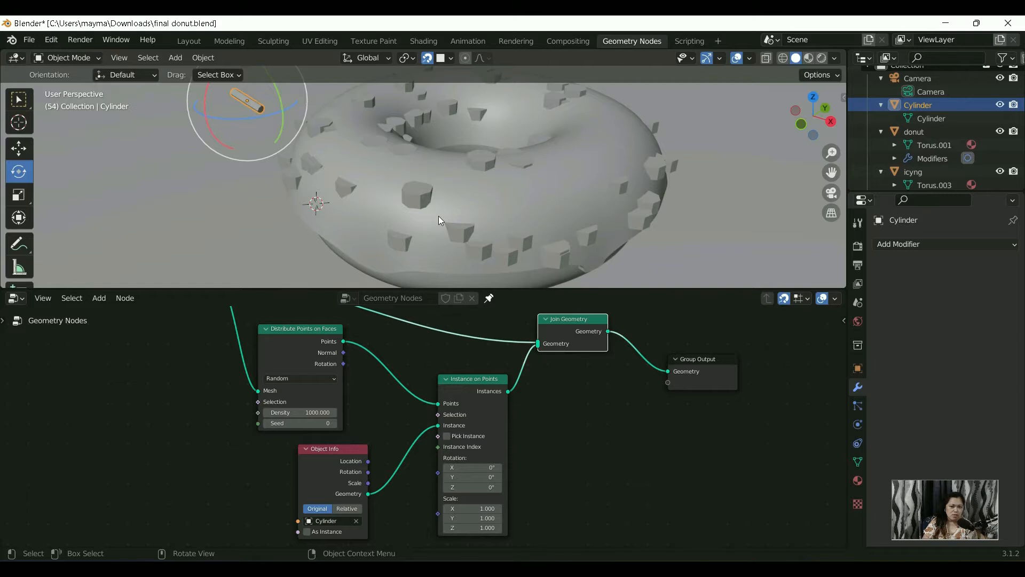
scroll(852, 110, up, 2)
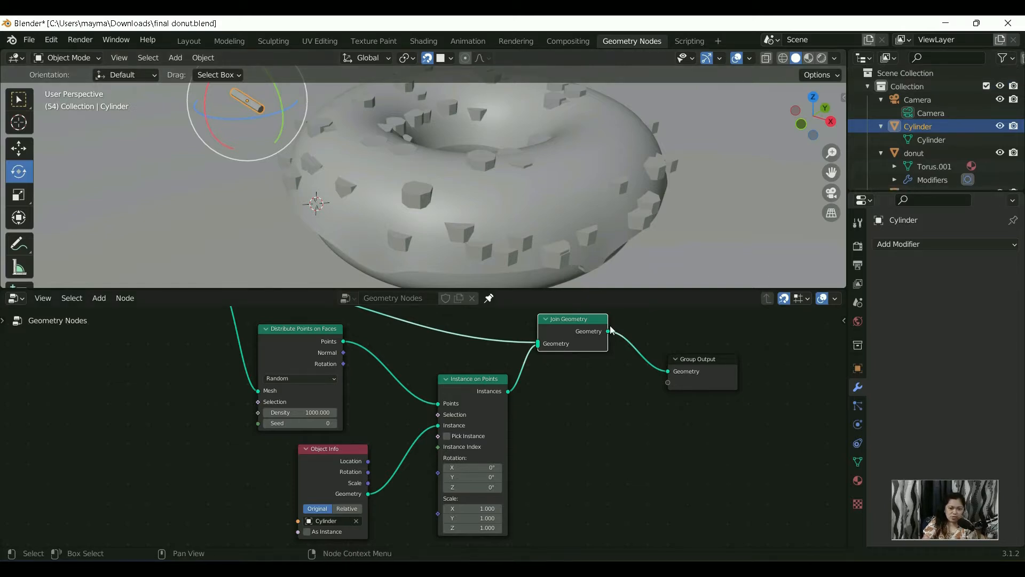
Step: Vary the point distribution by setting the Seed of Distribute Points on Faces to -23
click(333, 423)
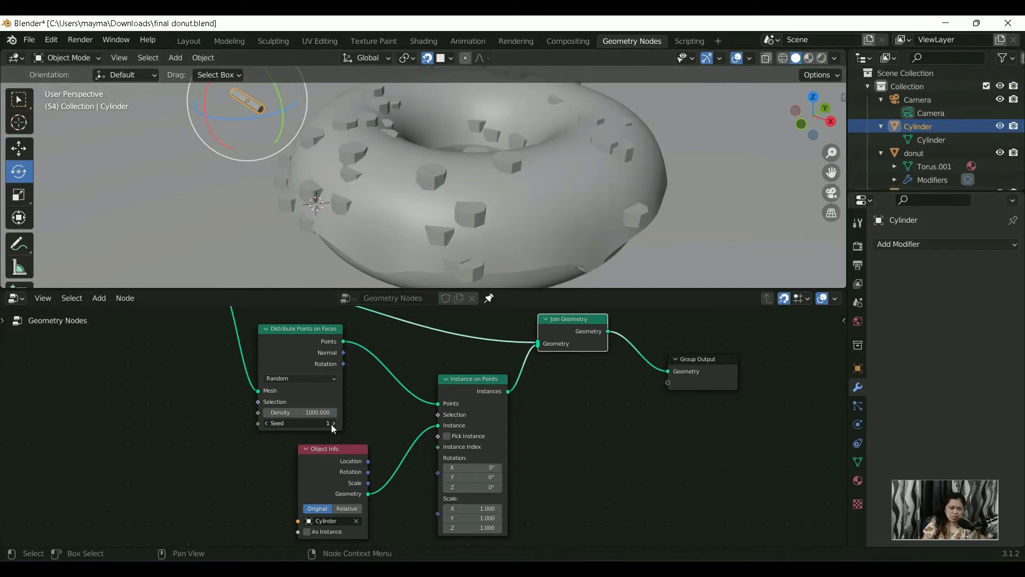
click(333, 423)
drag(333, 423, 349, 424)
click(327, 414)
click(351, 406)
click(318, 412)
click(353, 400)
scroll(442, 199, down, 3)
middle_drag(436, 188, 442, 199)
scroll(487, 246, up, 5)
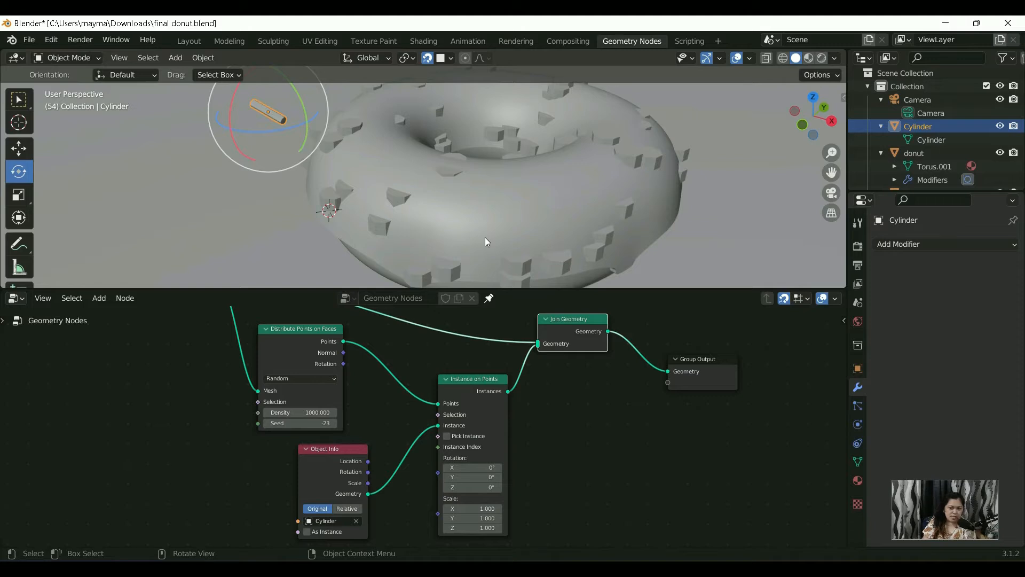
Step: Select the icing and look through its Subdivision and Solidify modifier settings
click(400, 204)
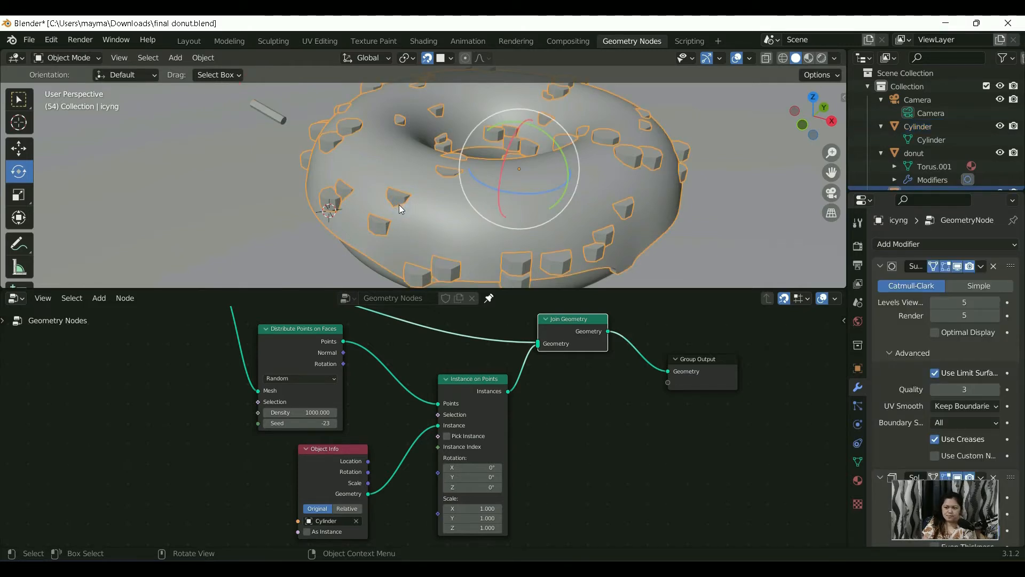
scroll(934, 349, down, 4)
scroll(934, 353, down, 5)
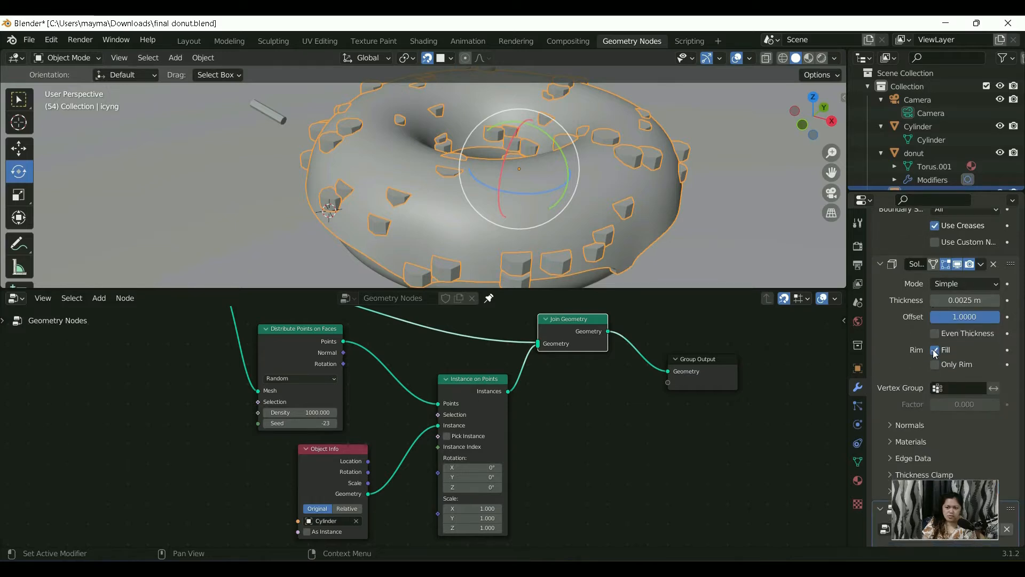
scroll(930, 355, down, 1)
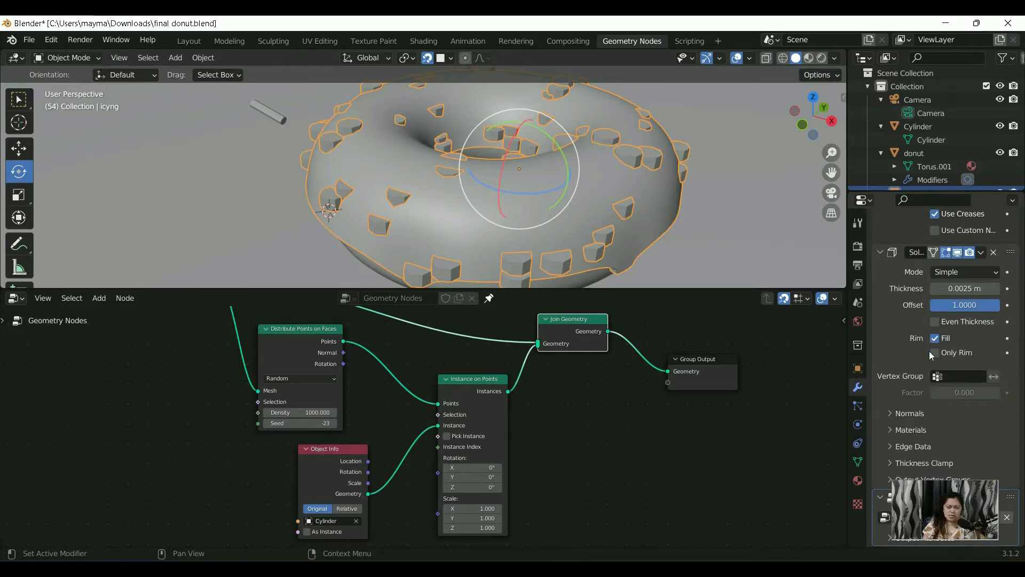
Step: Select the cylinder beside the donut and apply its scale
click(264, 116)
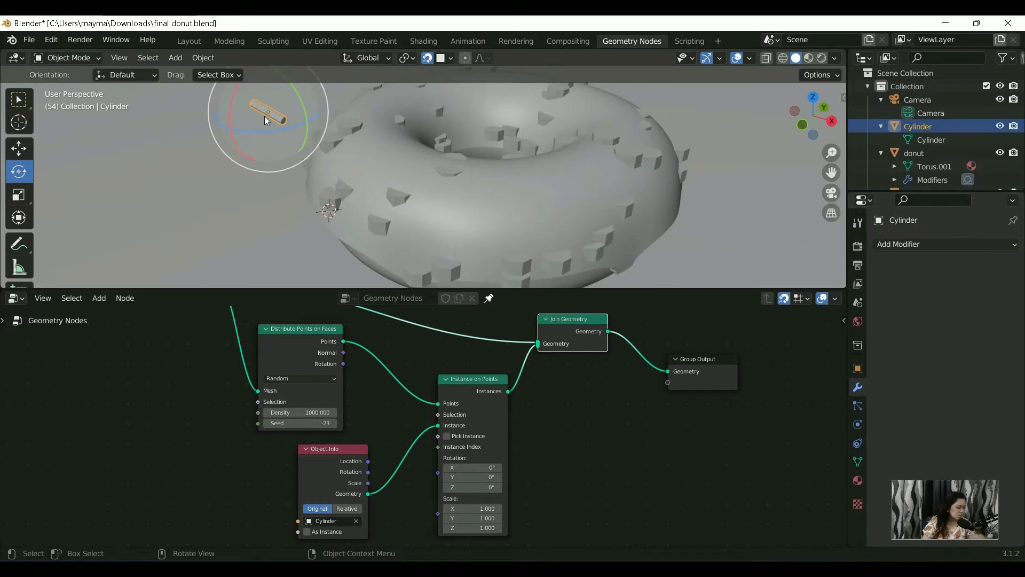
key(ctrl+a)
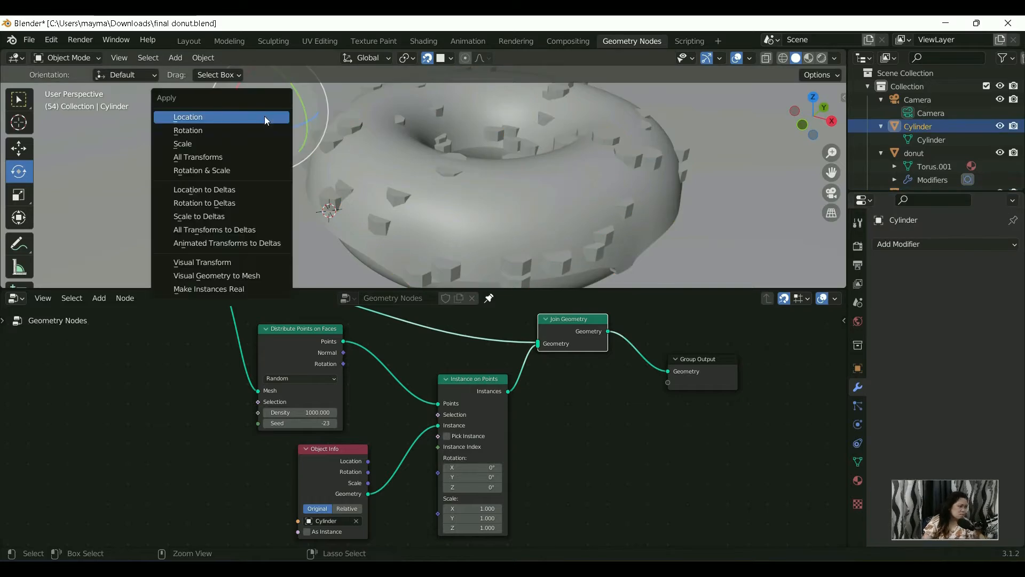
click(258, 145)
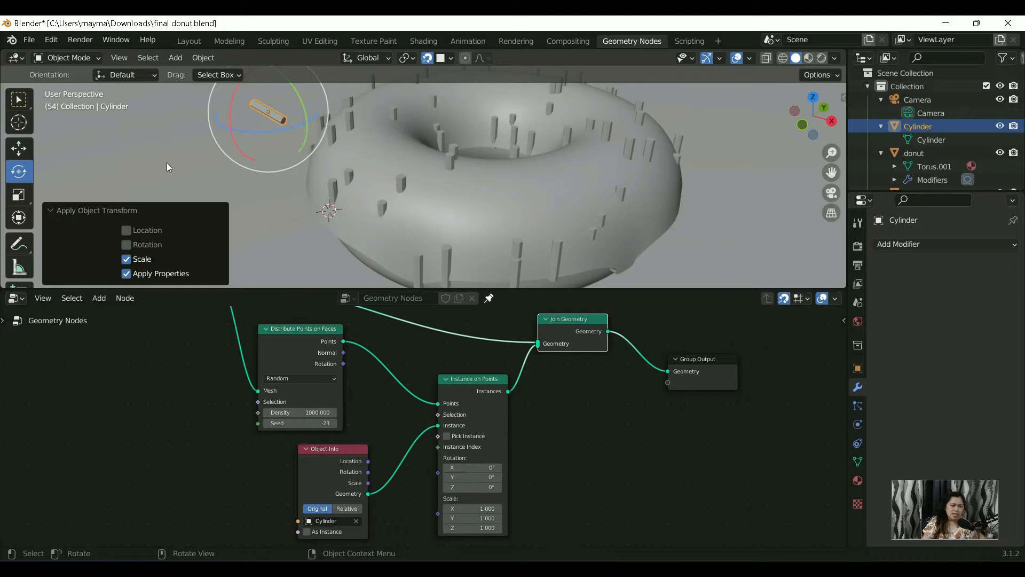
Step: Apply the rotation of the cylinder beside the donut
scroll(312, 151, up, 3)
scroll(366, 184, down, 3)
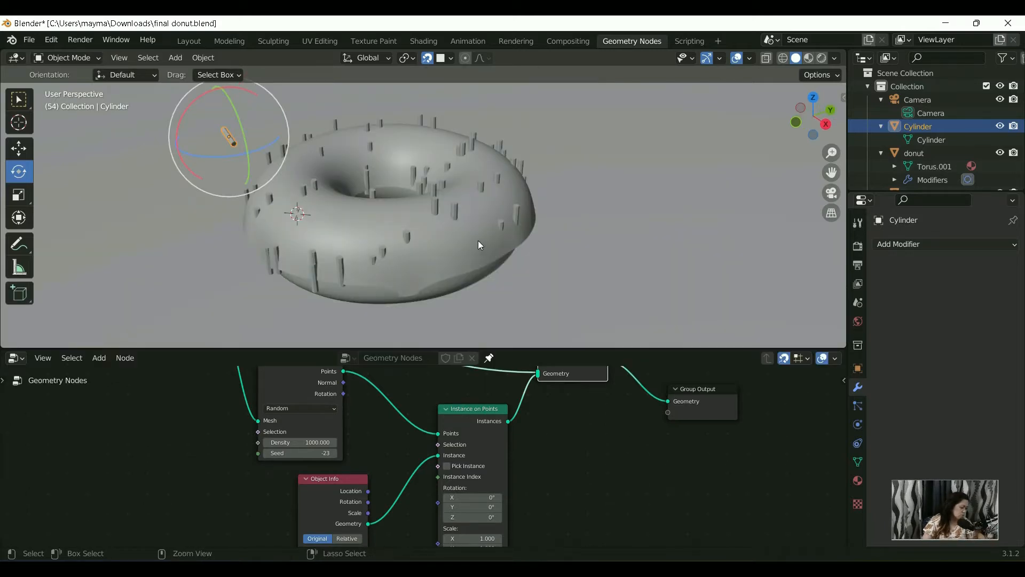
key(ctrl+a)
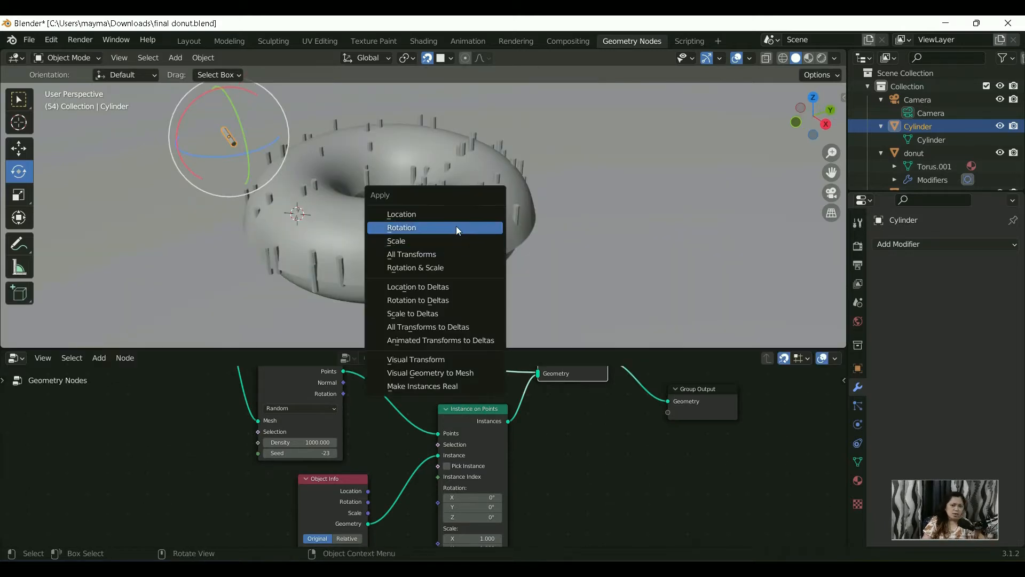
click(459, 227)
Step: Examine the direction of the sprinkle instances on the icing from several angles and distances
middle_drag(438, 229, 494, 227)
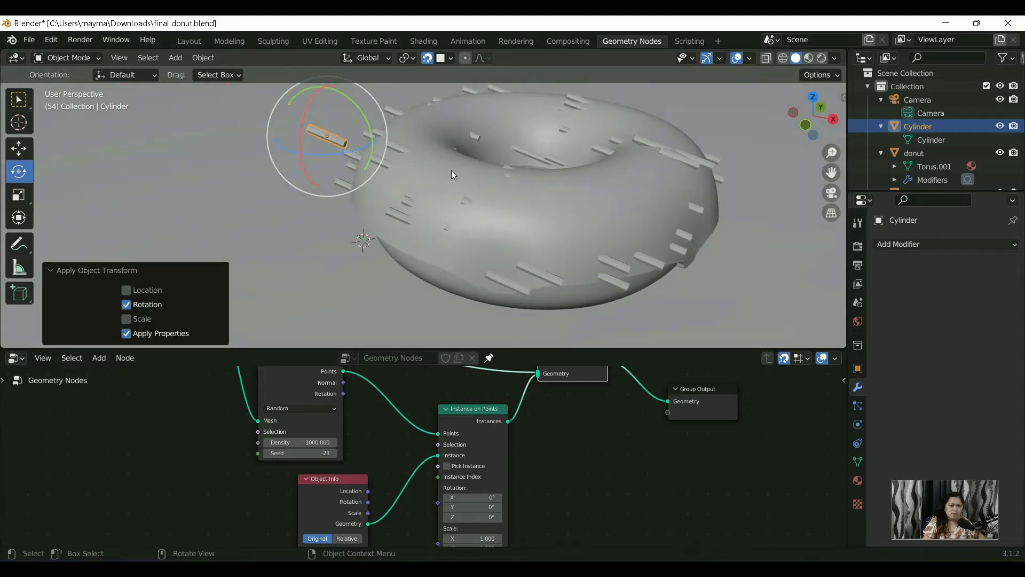
mouse_move(408, 169)
middle_down()
mouse_move(417, 198)
mouse_move(398, 176)
middle_up()
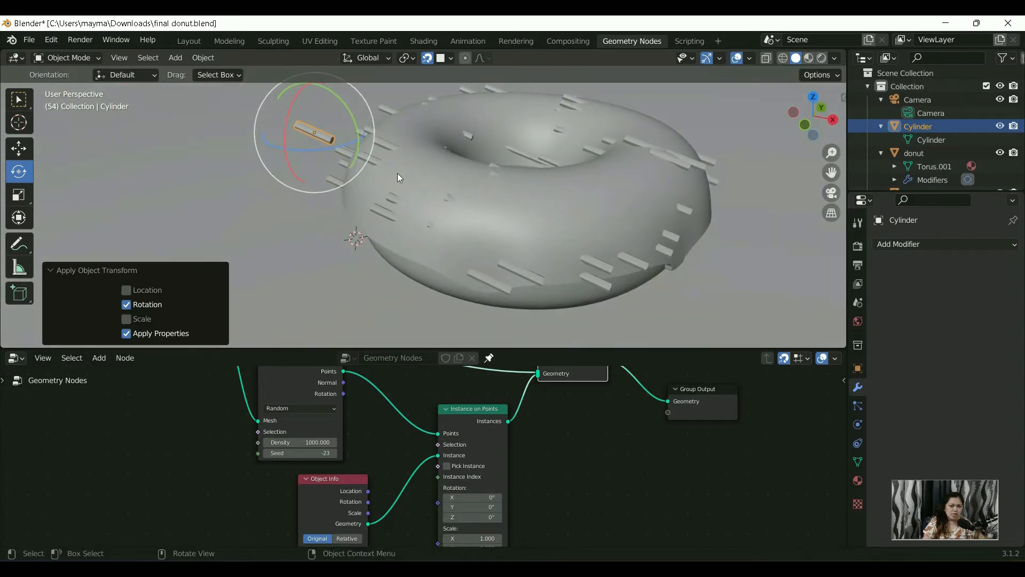
scroll(454, 224, up, 1)
scroll(515, 184, up, 3)
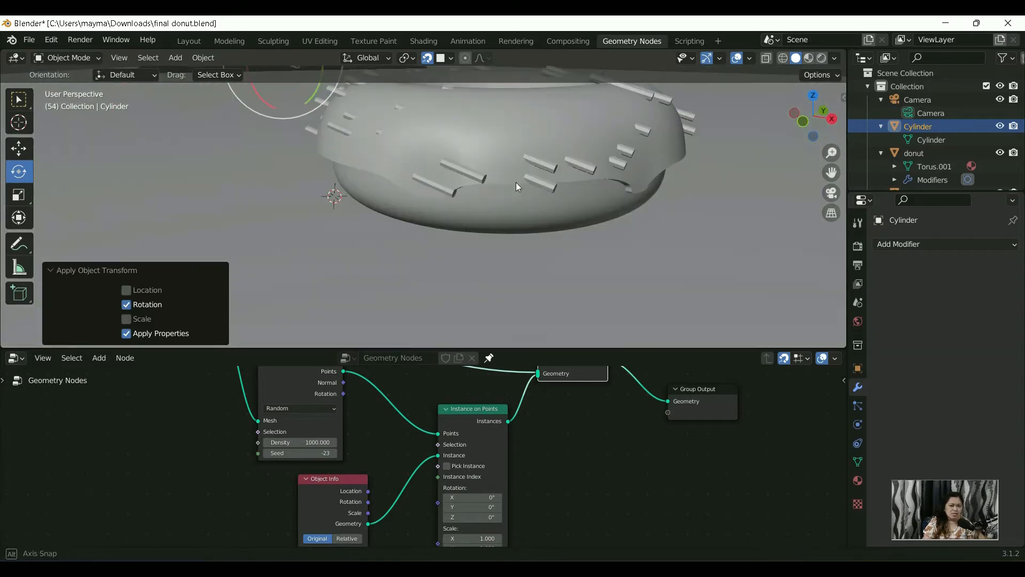
scroll(521, 166, down, 3)
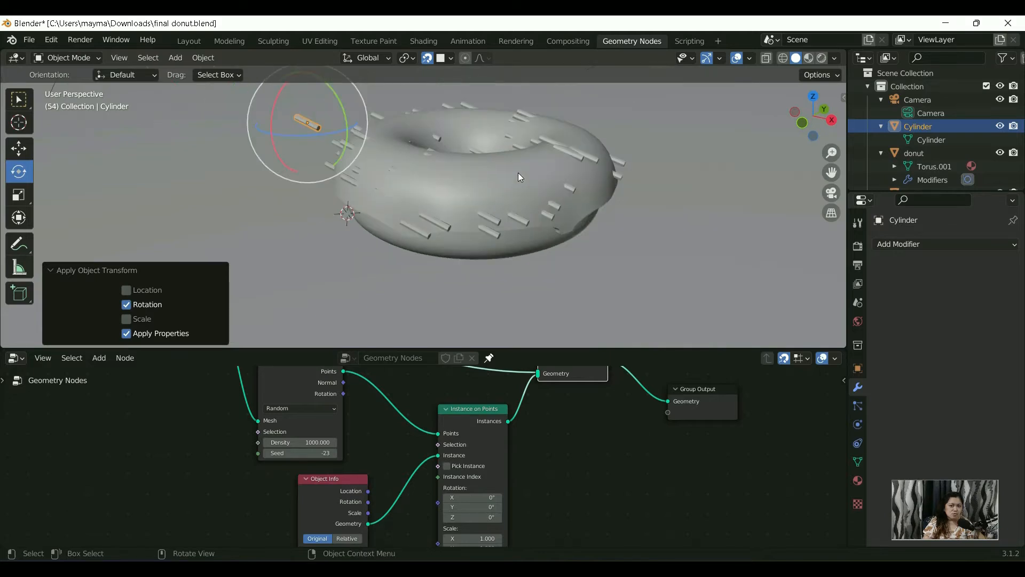
scroll(520, 171, up, 1)
middle_drag(526, 178, 513, 155)
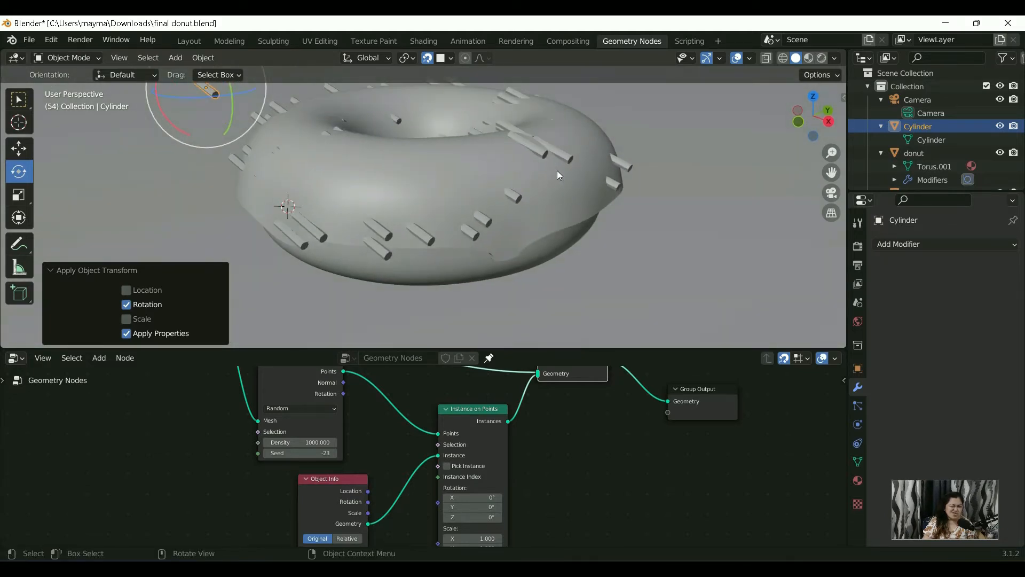
middle_drag(581, 138, 576, 179)
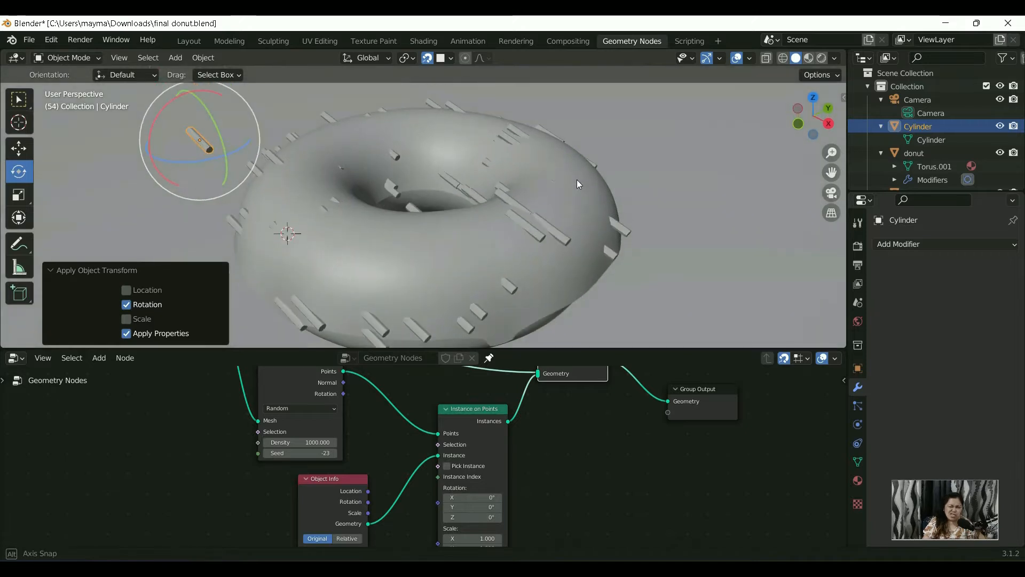
middle_drag(388, 263, 407, 231)
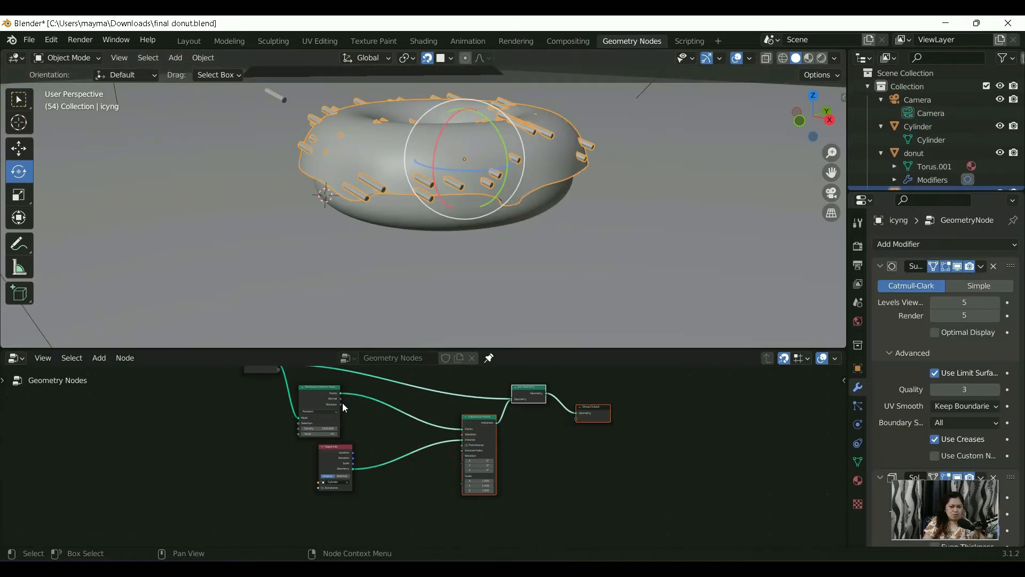
Step: Connect the Rotation output of Distribute Points on Faces to the Rotation input of Instance on Points
scroll(343, 402, up, 6)
middle_drag(331, 410, 327, 440)
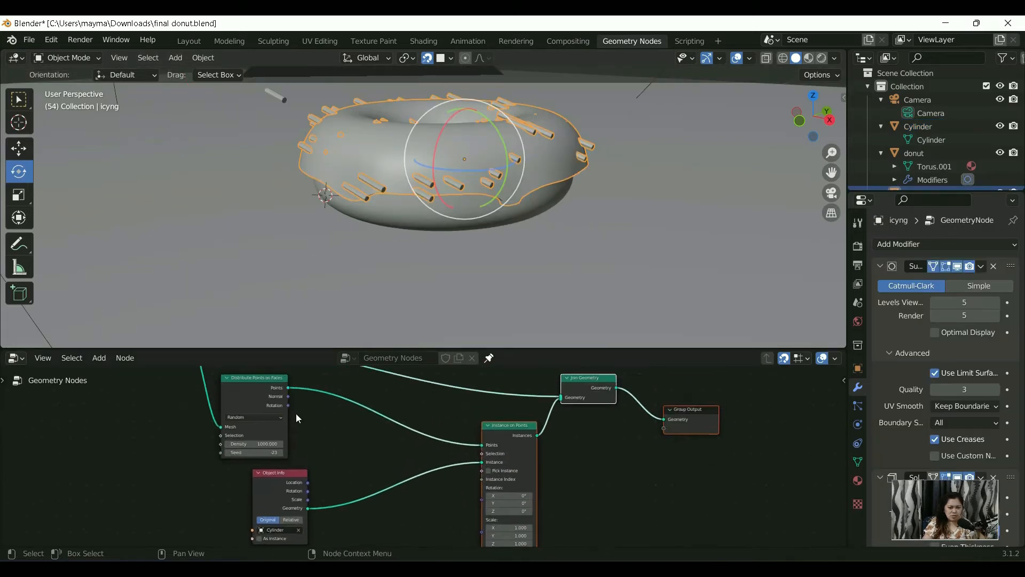
drag(288, 406, 373, 425)
key(Escape)
scroll(427, 453, up, 2)
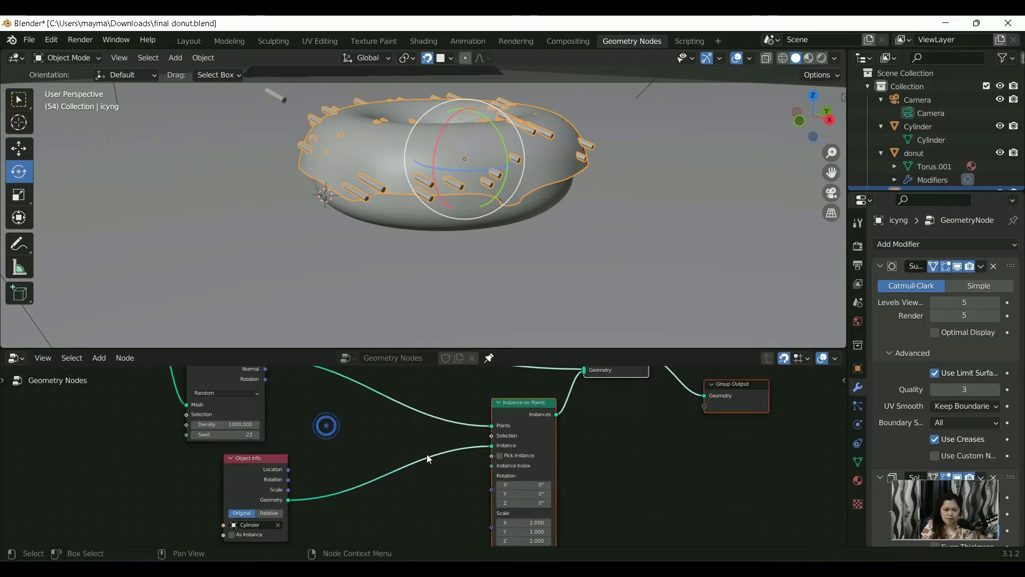
middle_drag(447, 462, 457, 498)
drag(250, 402, 512, 393)
middle_drag(437, 397, 446, 445)
Step: Check how the sprinkles follow the icing surface with the rotation link in place
scroll(446, 445, down, 1)
scroll(434, 112, up, 3)
middle_drag(433, 160, 429, 221)
scroll(424, 173, down, 5)
scroll(423, 235, up, 5)
mouse_move(422, 269)
middle_down()
mouse_move(427, 245)
mouse_move(427, 256)
middle_up()
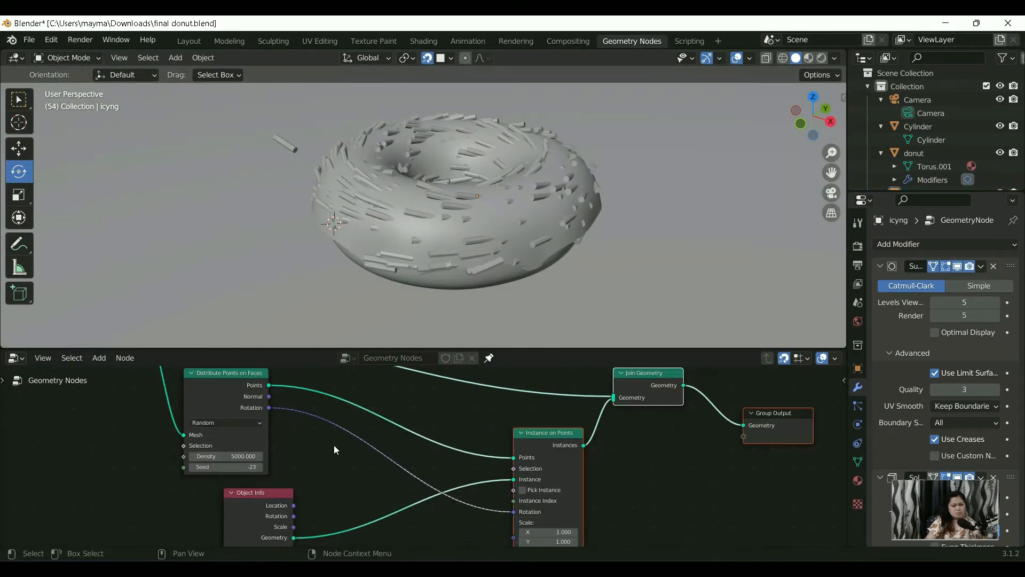
Step: Insert a Rotate Euler node into the Rotation link between Distribute Points on Faces and Instance on Points
mouse_move(335, 450)
middle_down()
mouse_move(317, 444)
mouse_move(346, 451)
middle_up()
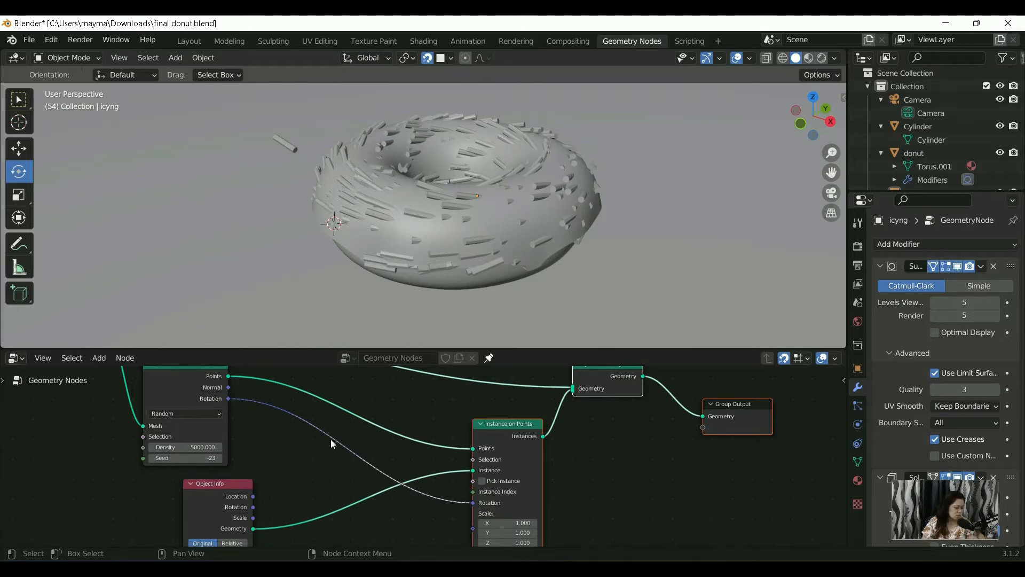
key(shift+a)
mouse_move(331, 439)
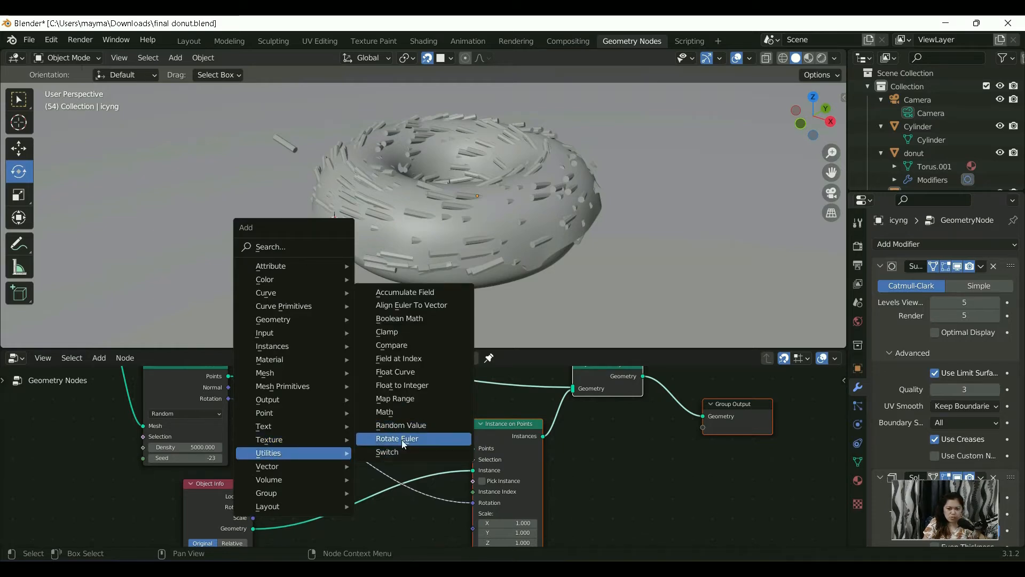
click(401, 440)
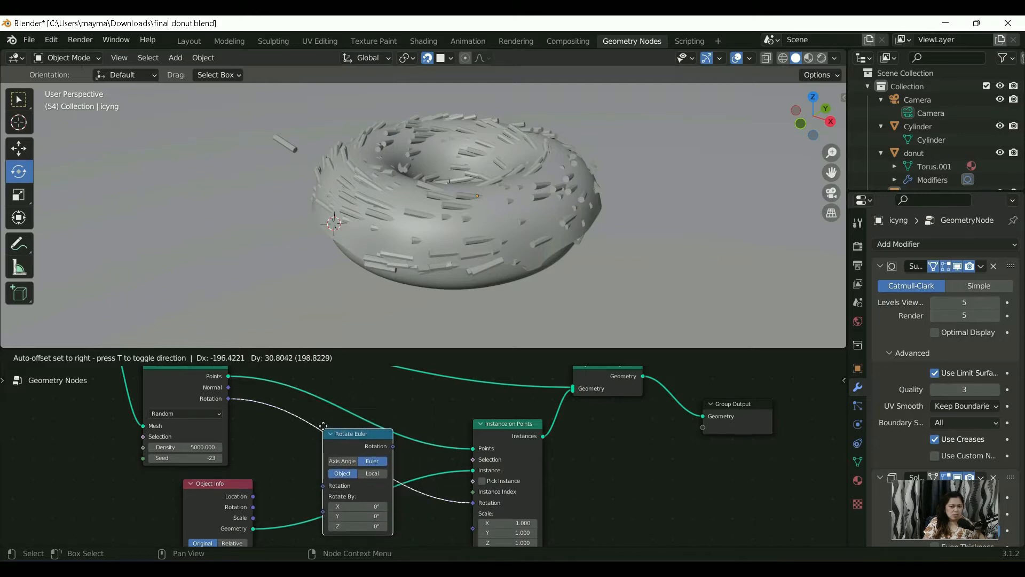
click(322, 431)
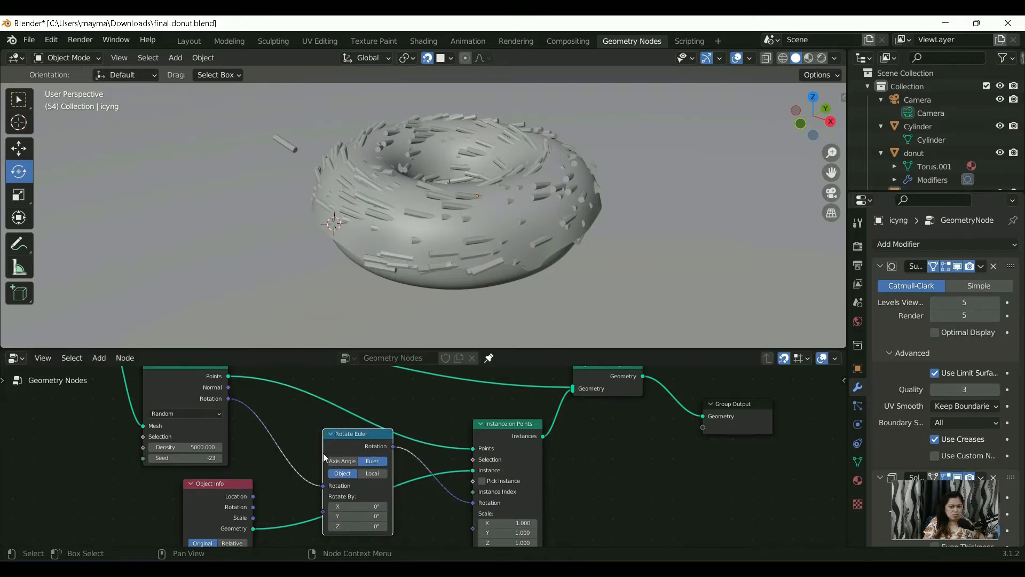
middle_drag(406, 506, 388, 497)
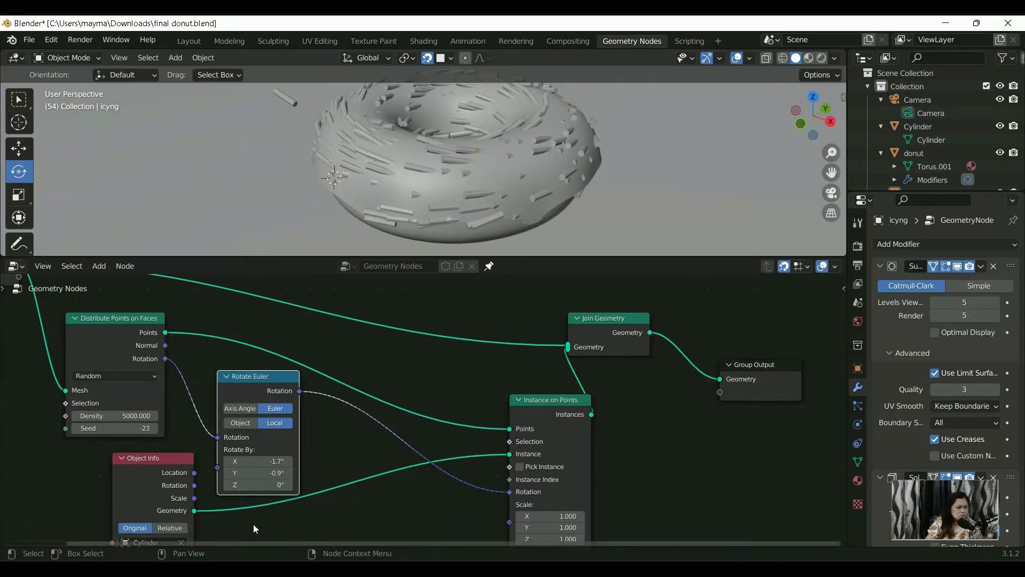
Step: Try a 230° rotation on the X axis and then on the Y axis of the Rotate Euler node
click(261, 460)
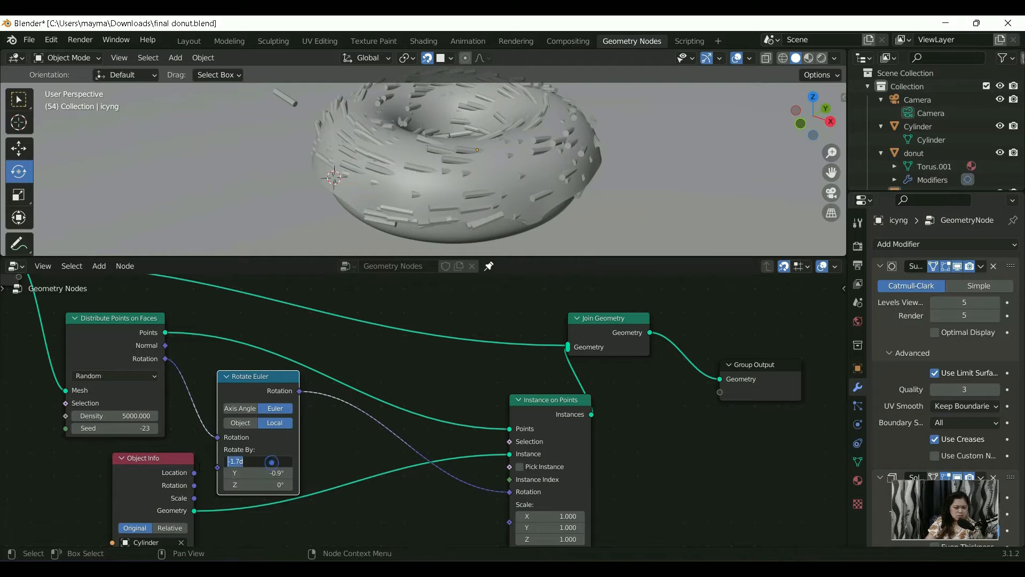
text(230)
key(Return)
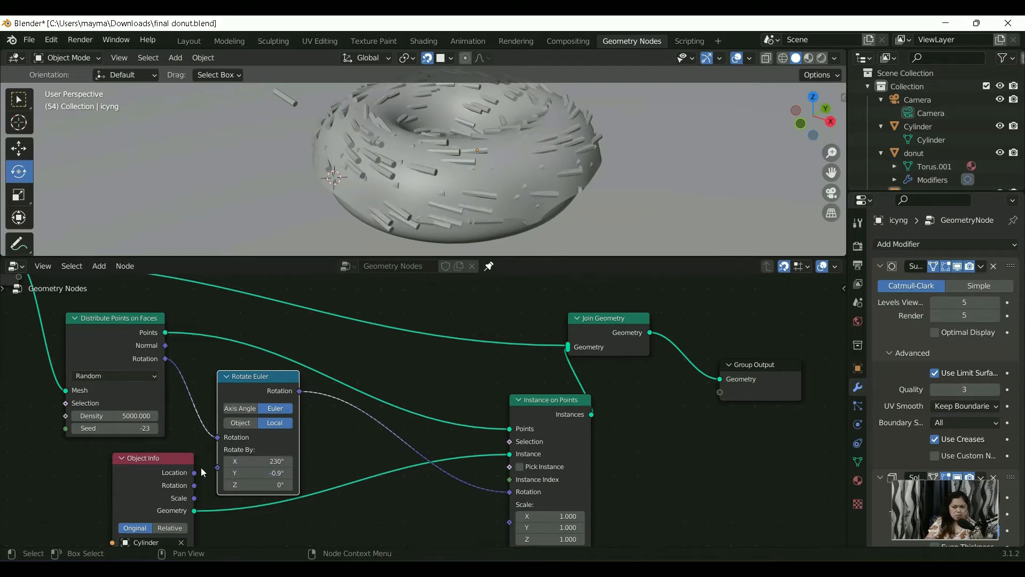
click(253, 472)
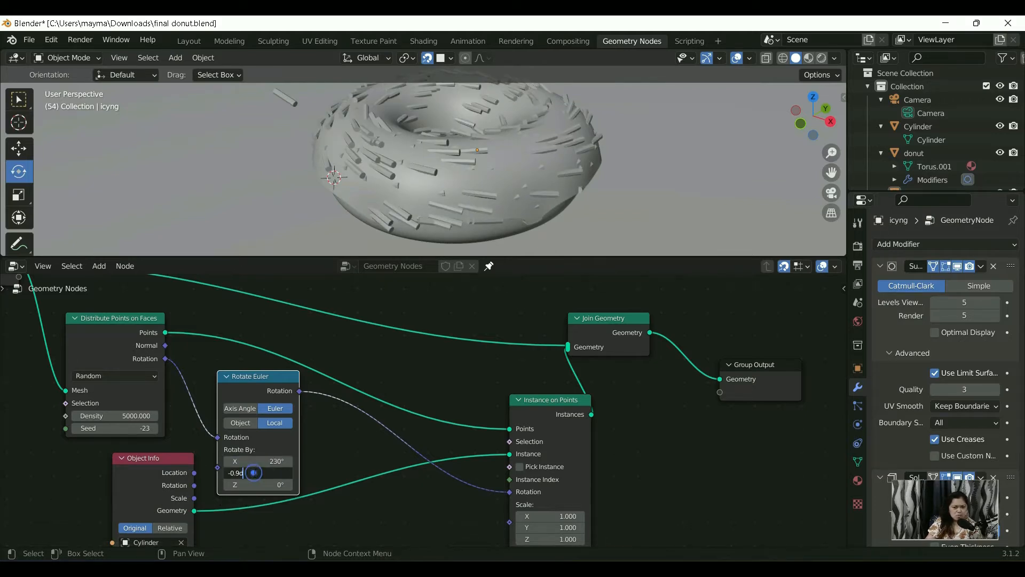
key(Return)
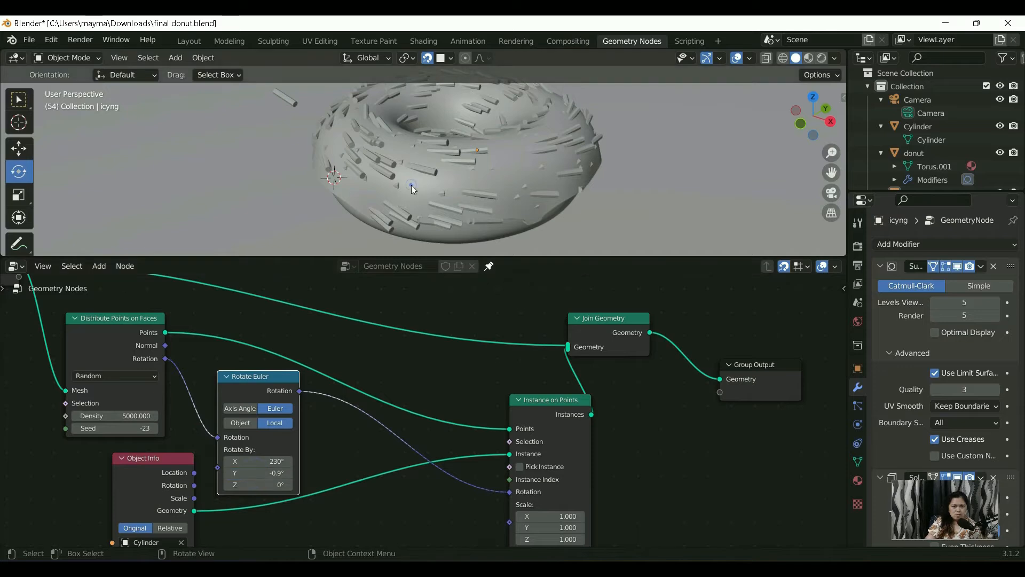
click(412, 185)
click(274, 460)
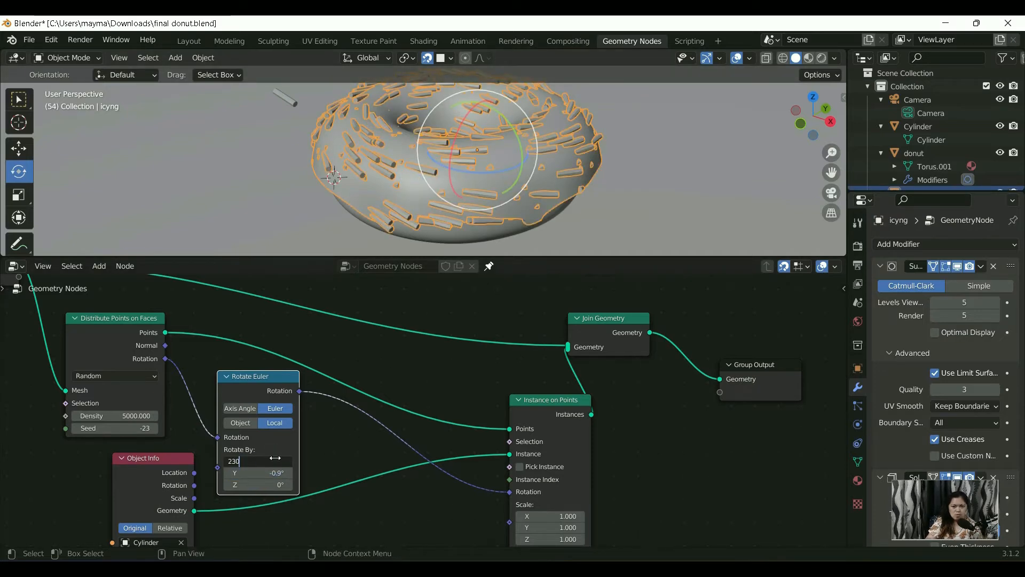
key(Return)
click(264, 473)
text(230)
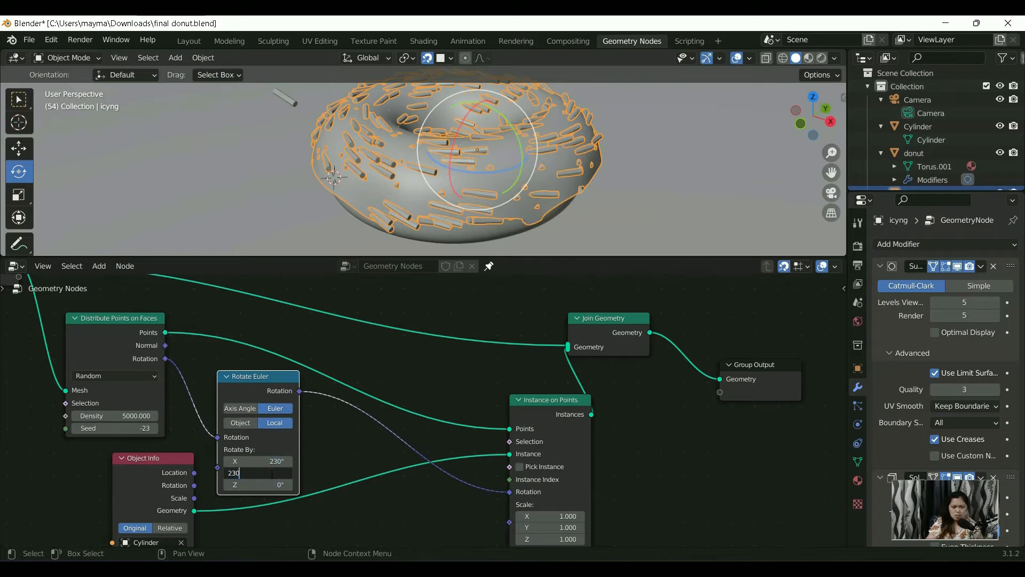
key(Return)
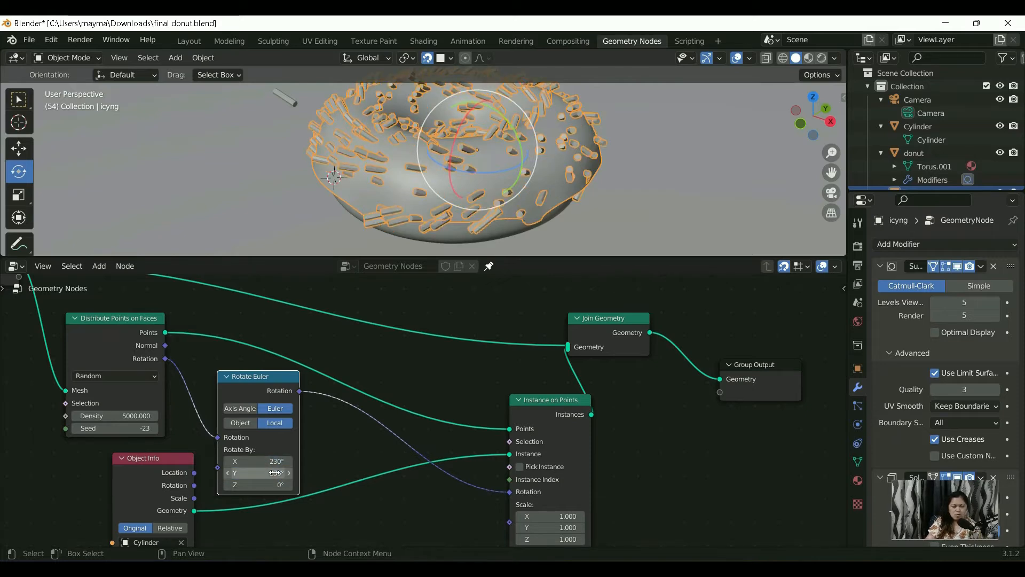
Step: Reset the Y and X rotation of the Rotate Euler node to 0°
click(263, 473)
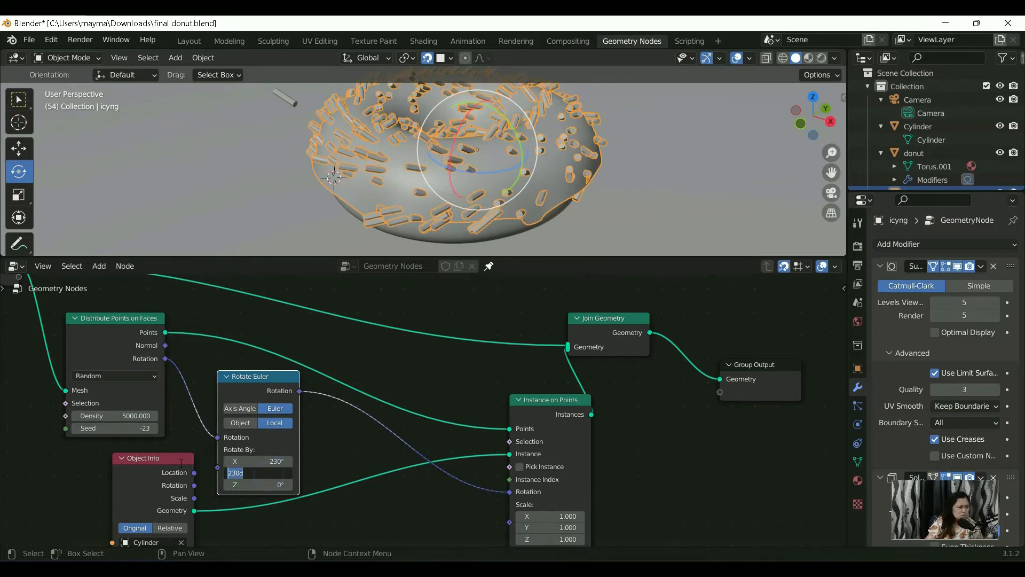
text(0)
key(Return)
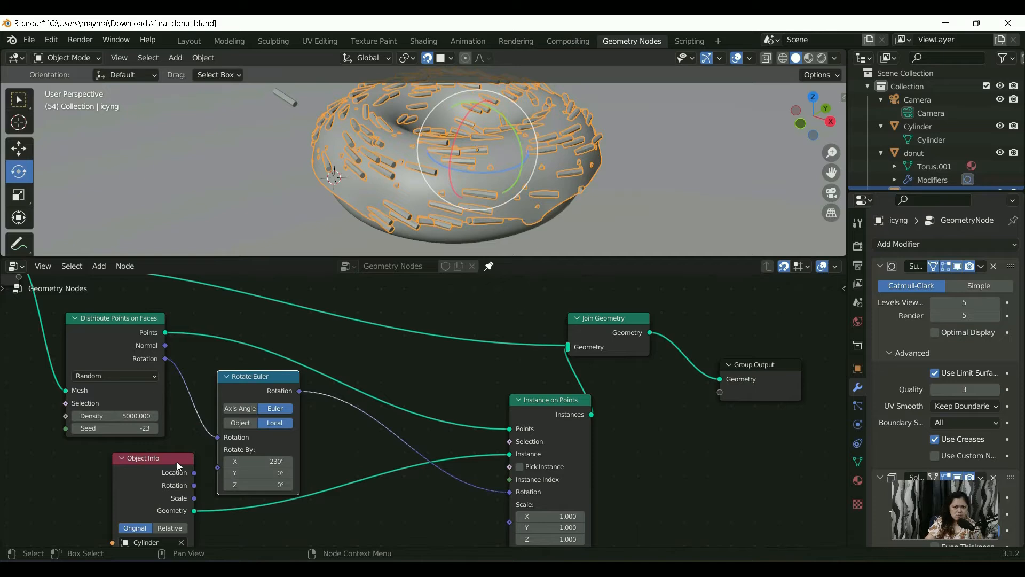
double_click(264, 466)
text(0)
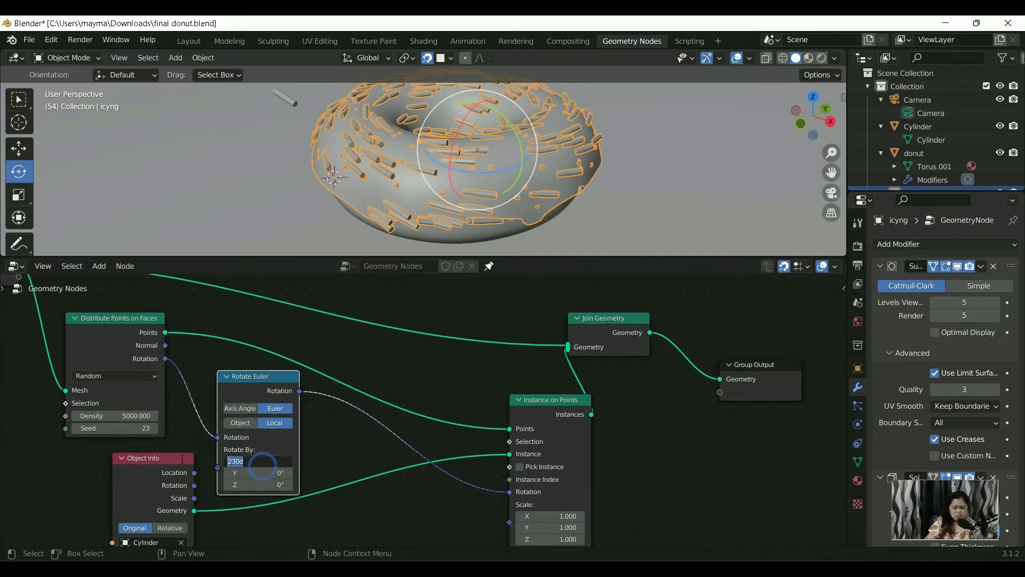
key(Return)
Step: Set the Z rotation of the Rotate Euler node to 378°
click(250, 483)
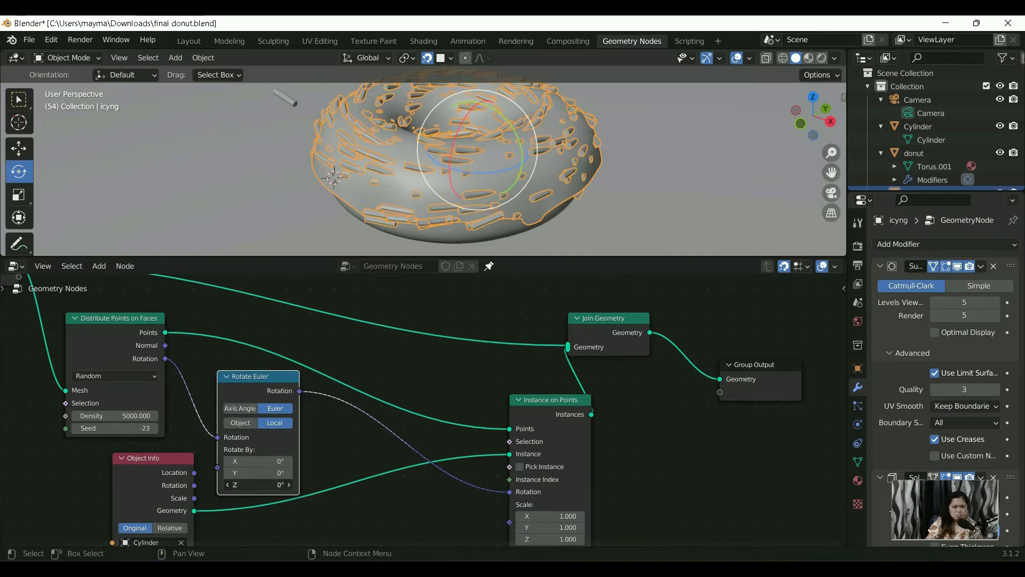
click(250, 480)
key(BackSpace)
key(BackSpace)
text(378)
key(Return)
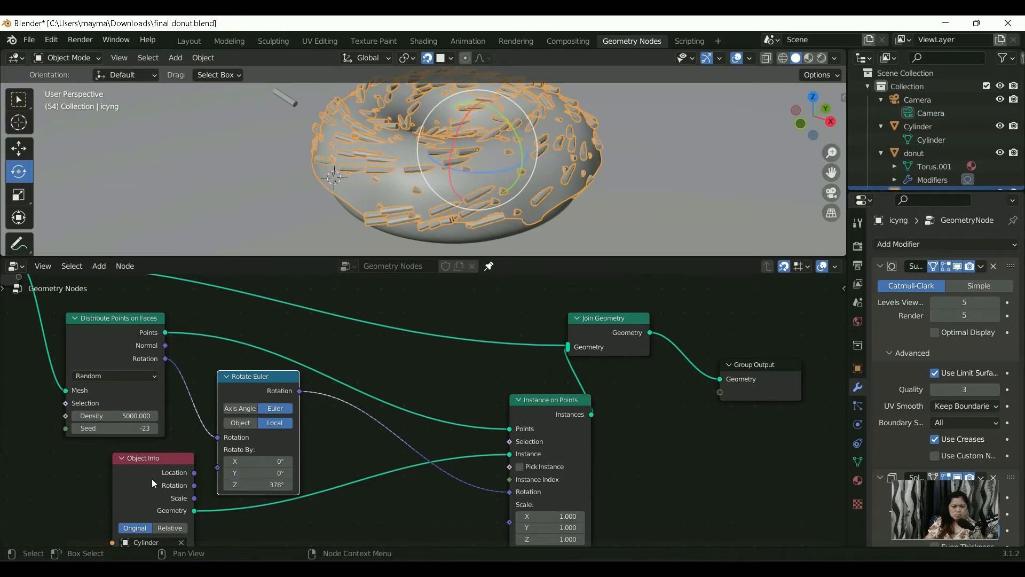
Step: Add a Random Value node to the node tree in the free space below Rotate Euler
scroll(425, 409, up, 1)
scroll(408, 447, up, 1)
middle_drag(407, 447, 405, 457)
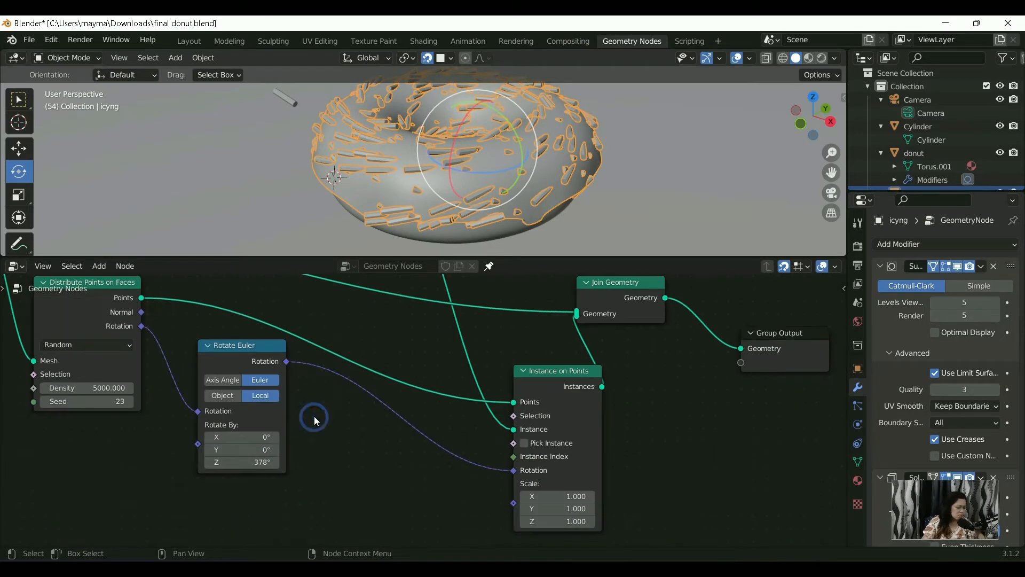
key(shift+a)
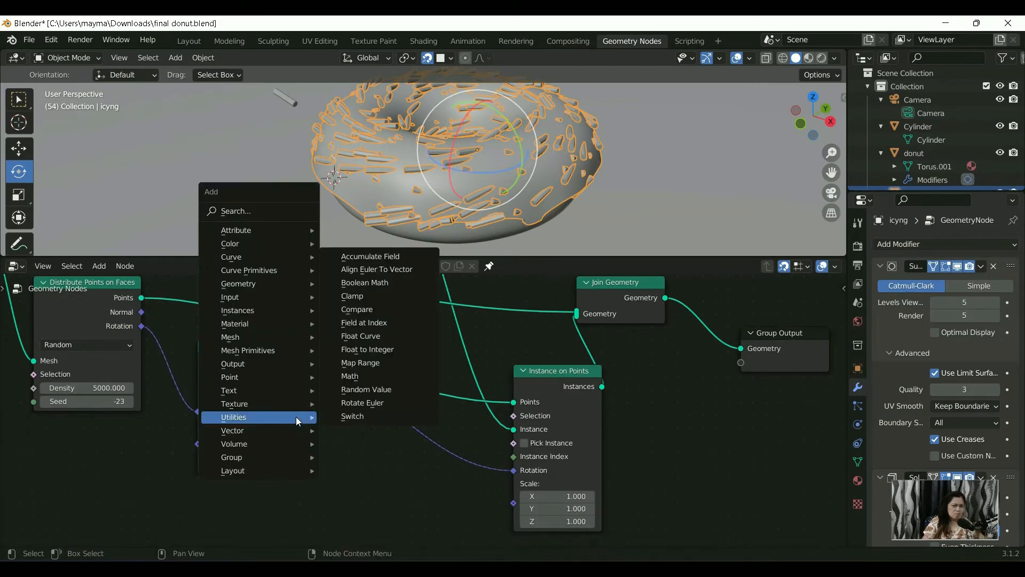
click(255, 211)
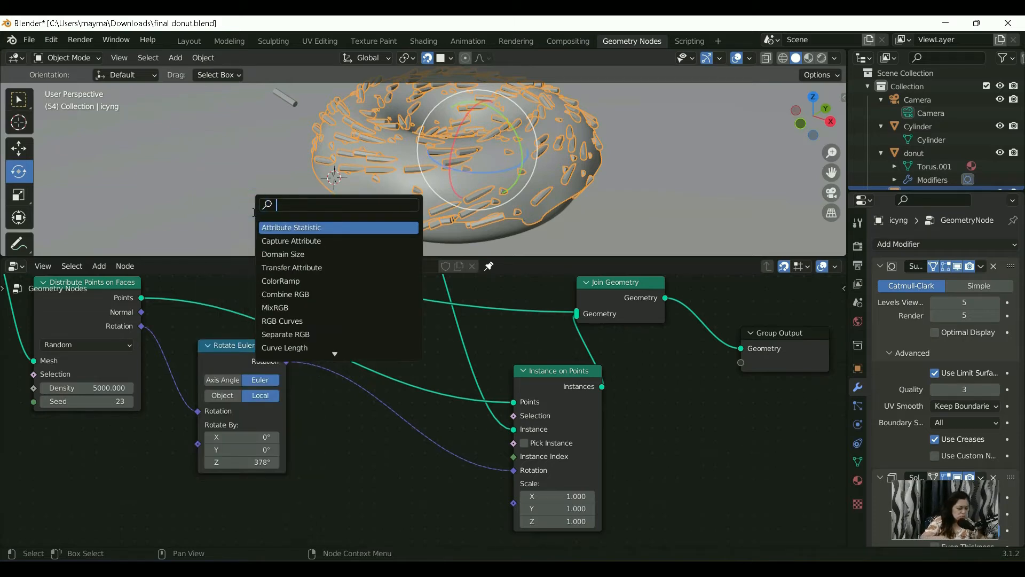
text(random)
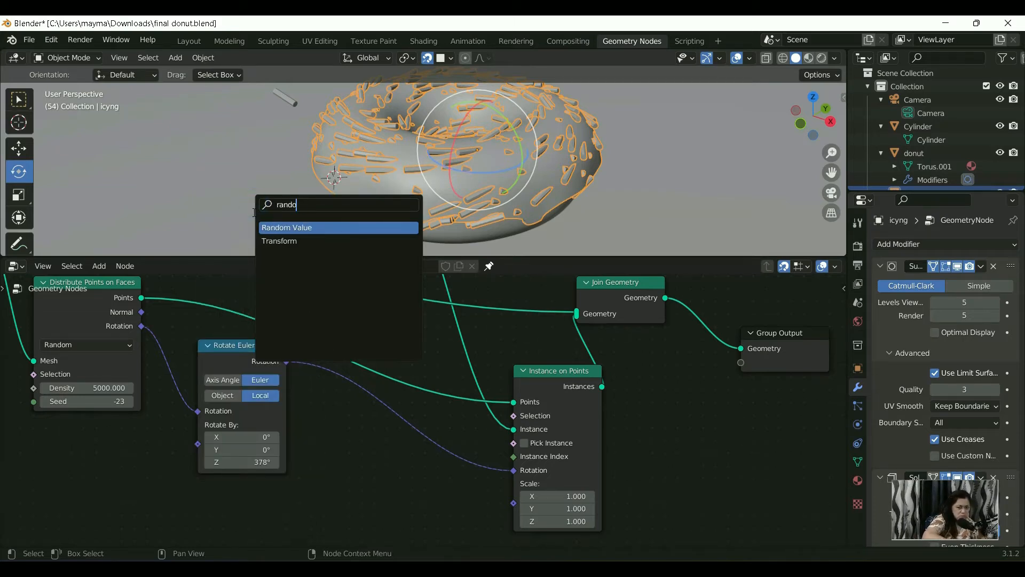
click(346, 229)
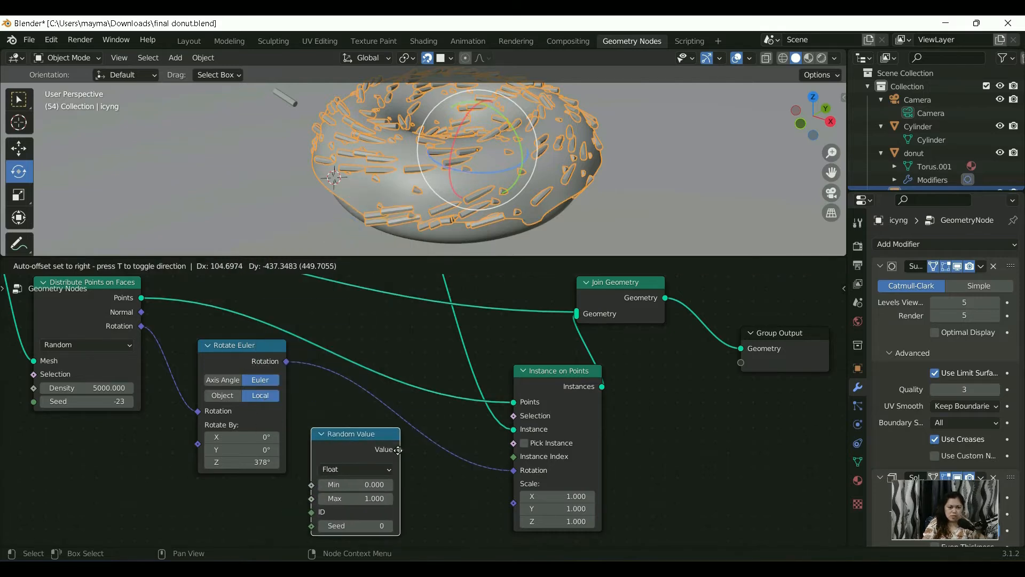
click(398, 450)
middle_drag(397, 449, 390, 367)
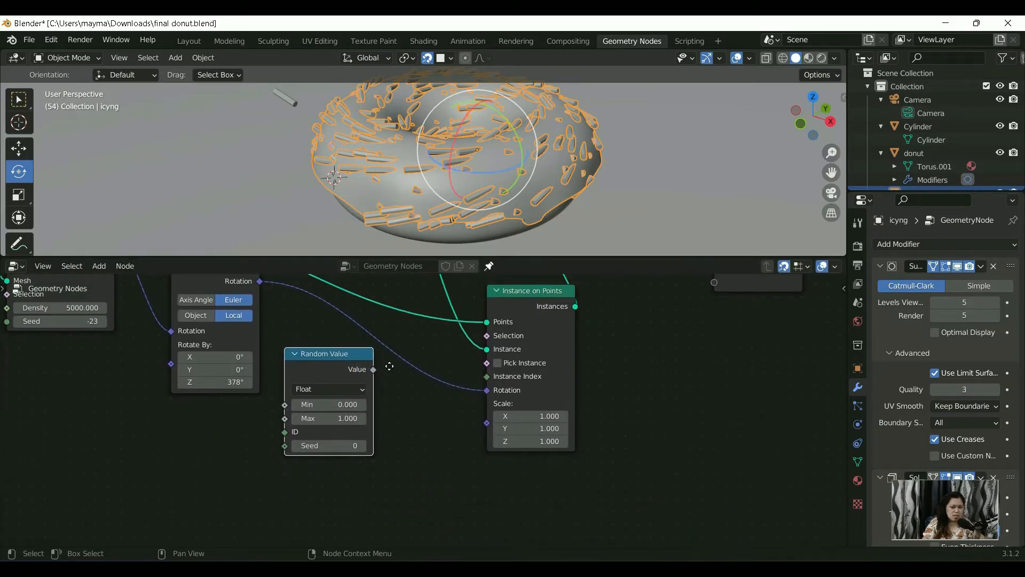
scroll(342, 384, down, 2)
scroll(346, 369, up, 1)
drag(335, 360, 324, 407)
middle_drag(345, 451, 342, 447)
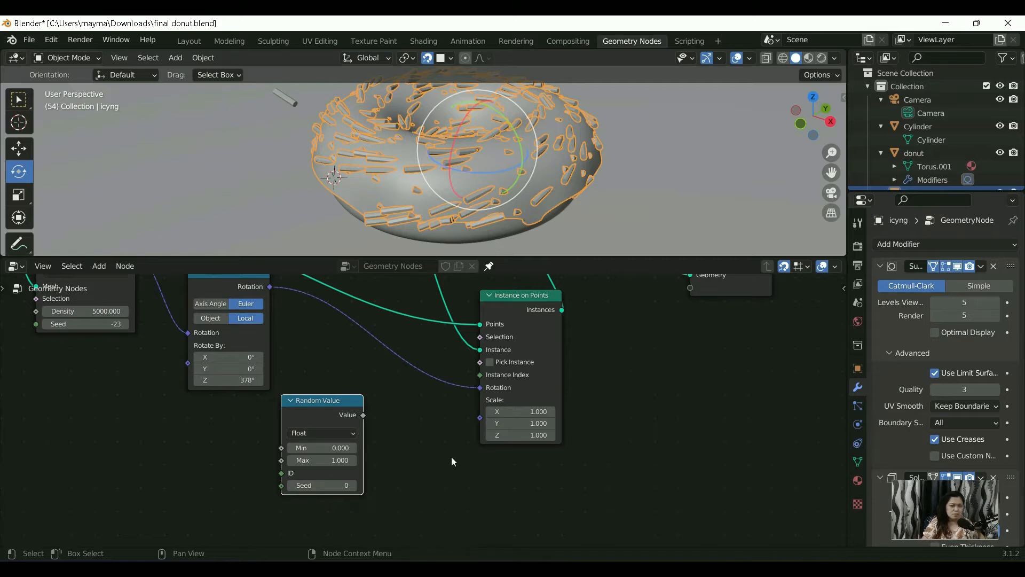
Step: Move the Random Value node below Distribute Points on Faces and connect its Value output to Rotate By on Rotate Euler
drag(365, 416, 421, 455)
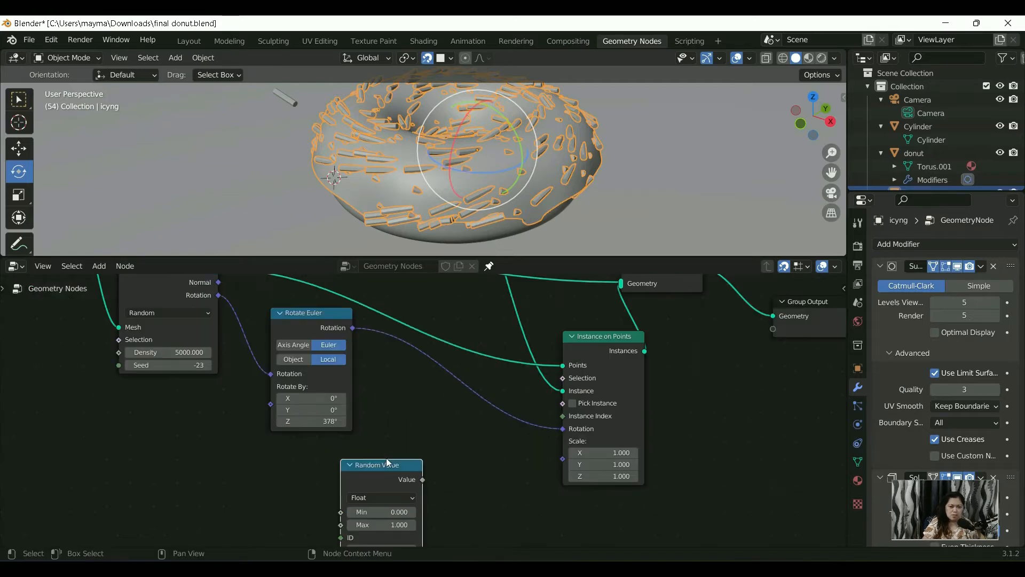
drag(384, 468, 267, 405)
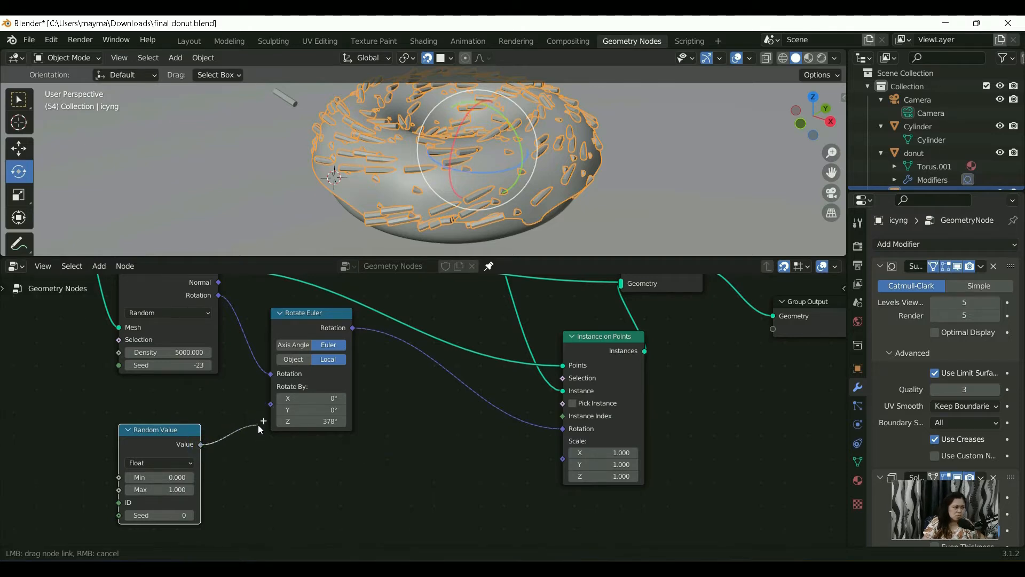
drag(269, 401, 299, 427)
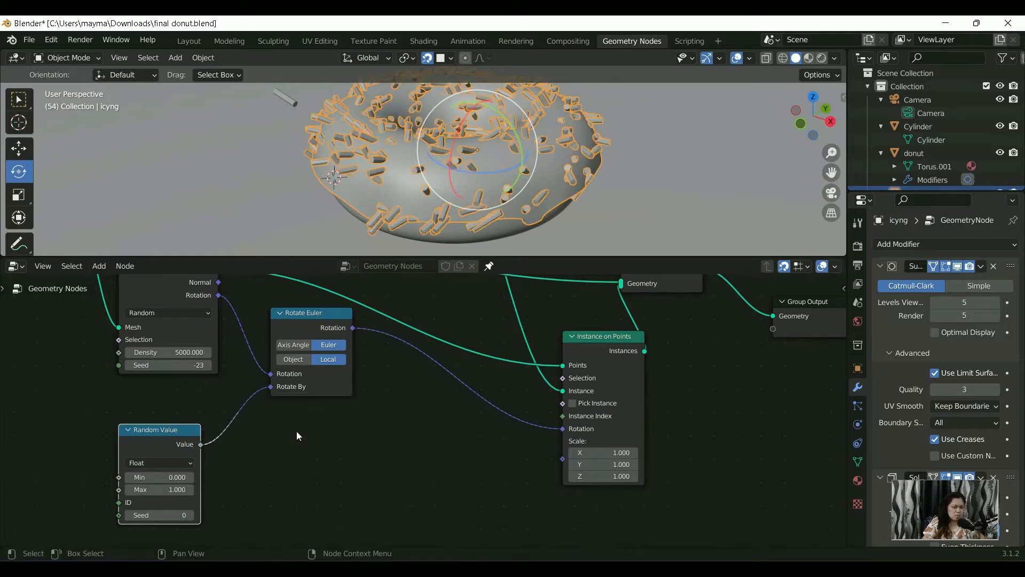
Step: Change the Random Value node's data type from Float to Vector
middle_drag(296, 442, 321, 410)
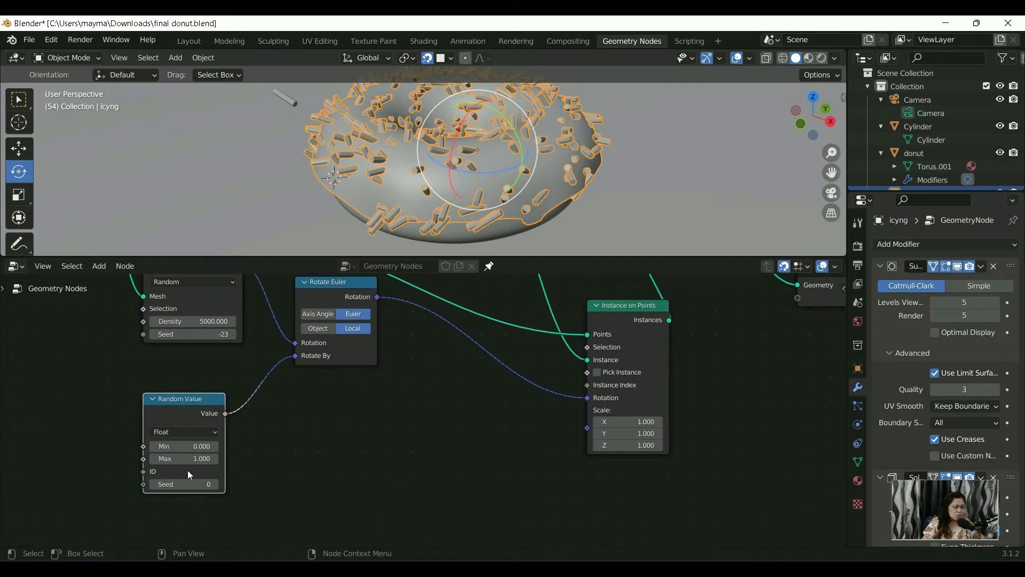
click(187, 432)
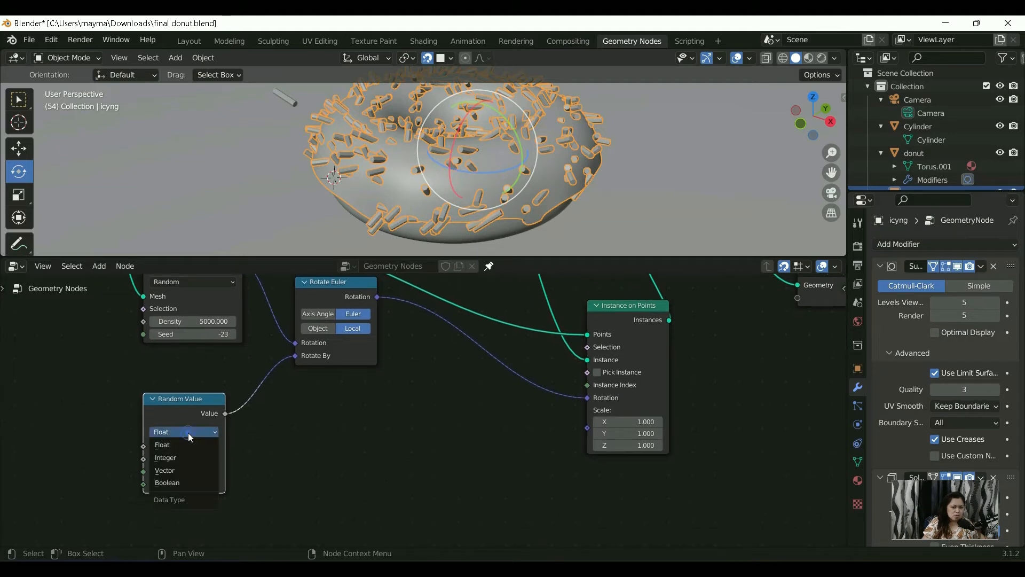
click(188, 467)
middle_drag(231, 481, 256, 408)
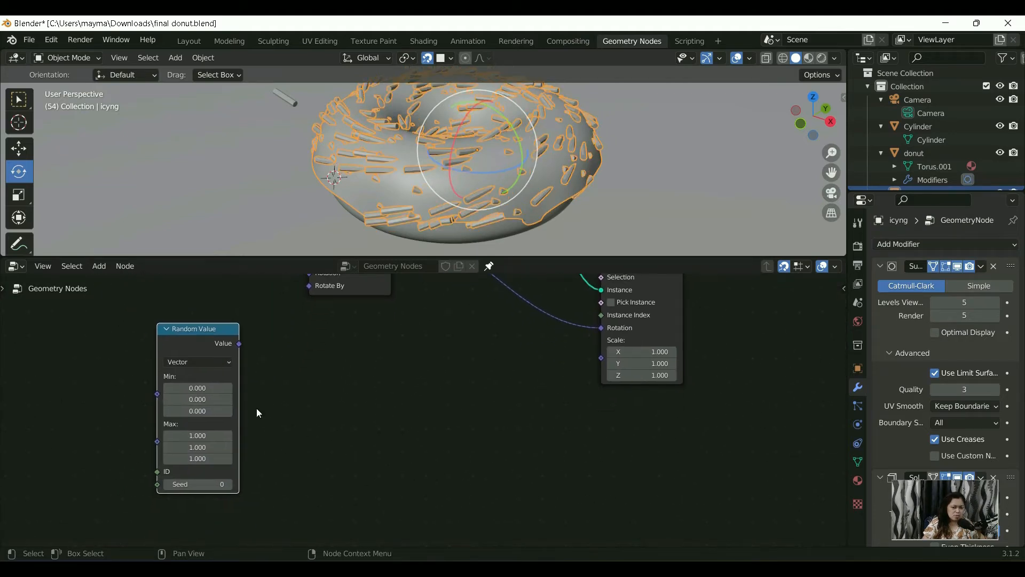
Step: Set the Z component of the Random Value node's Min vector to 6.283
scroll(215, 460, down, 1)
middle_drag(244, 469, 244, 442)
middle_drag(244, 441, 243, 438)
click(214, 424)
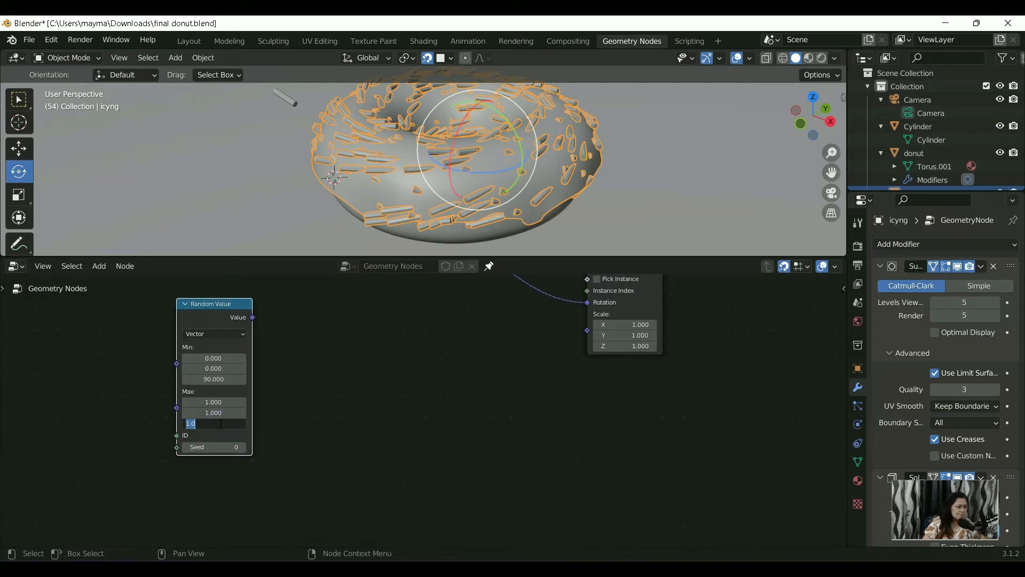
key(Return)
click(229, 380)
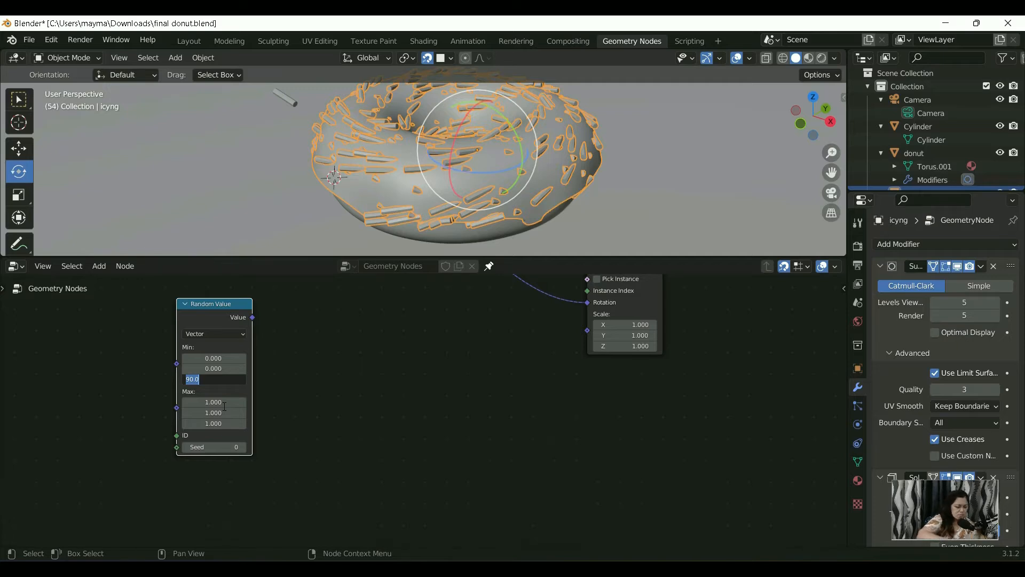
key(Return)
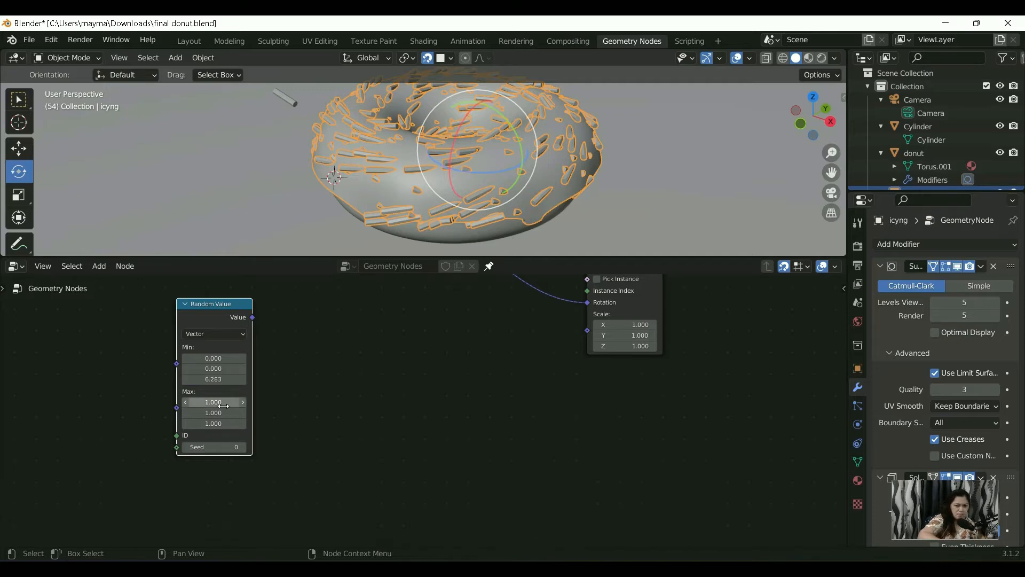
Step: Set the Random Value node's Max vector to 0 in X, 0 in Y and tau (6.283) in Z
click(224, 423)
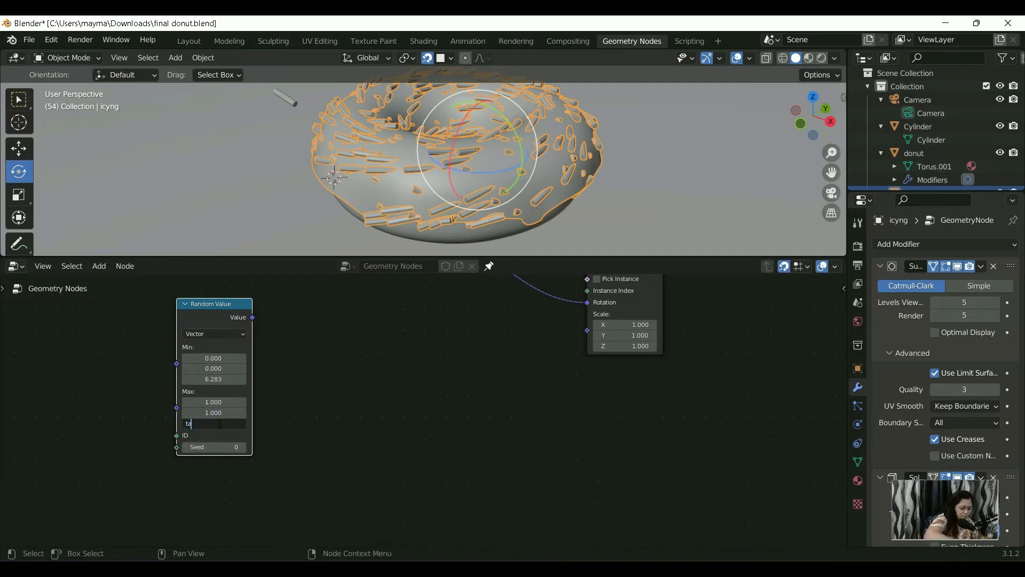
key(Return)
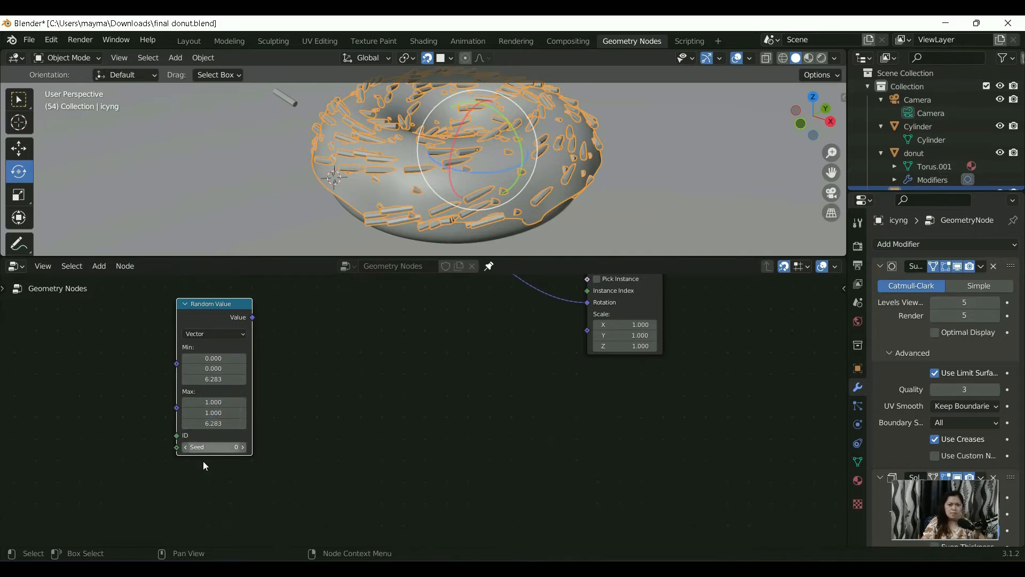
click(221, 402)
text(0)
key(Return)
click(233, 414)
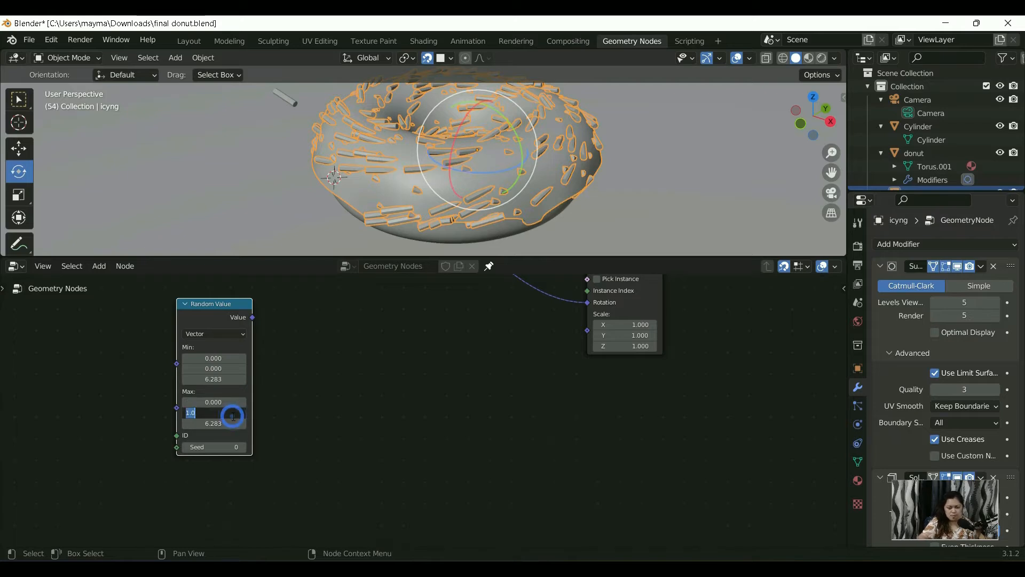
text(0)
key(Return)
Step: Connect the vector Value output of the Random Value node to the Rotate By input of Rotate Euler
key(KP_Decimal)
scroll(233, 416, down, 3)
scroll(245, 431, down, 1)
middle_drag(483, 393, 328, 410)
scroll(299, 400, up, 4)
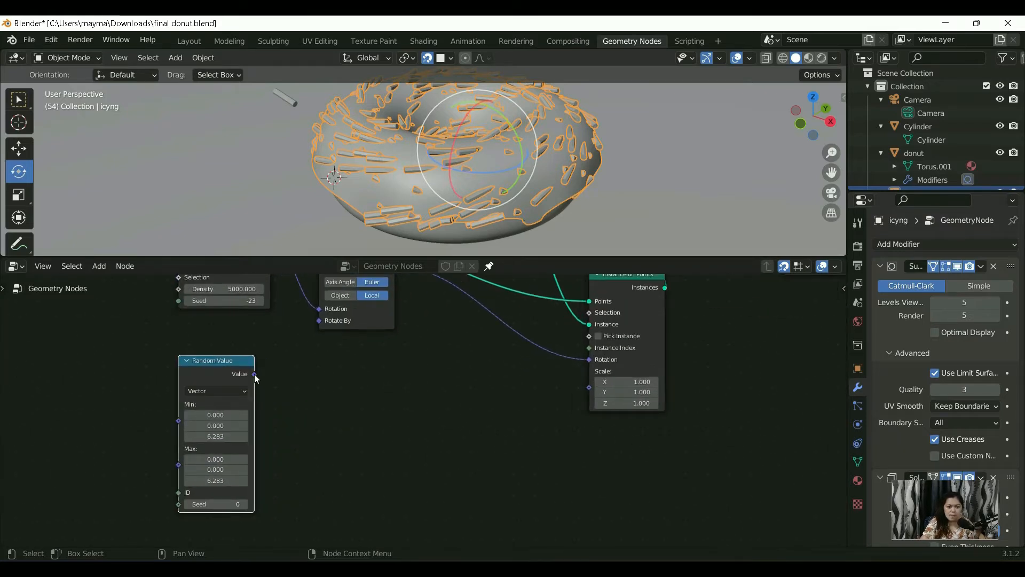
drag(254, 374, 319, 321)
middle_drag(316, 401, 317, 380)
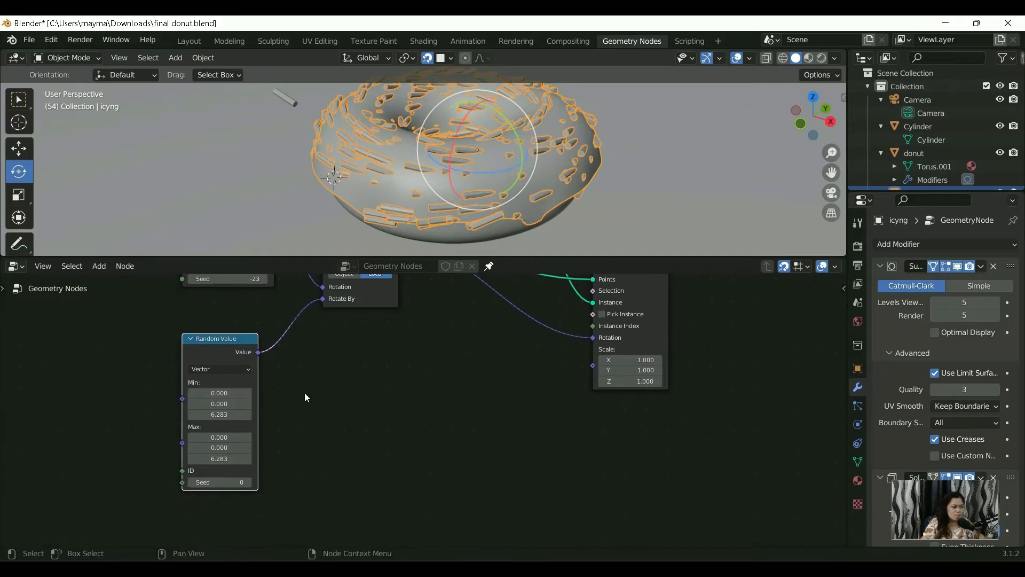
Step: Set the Z component of the Random Value node's Min vector to 0
click(228, 415)
text(0)
key(Return)
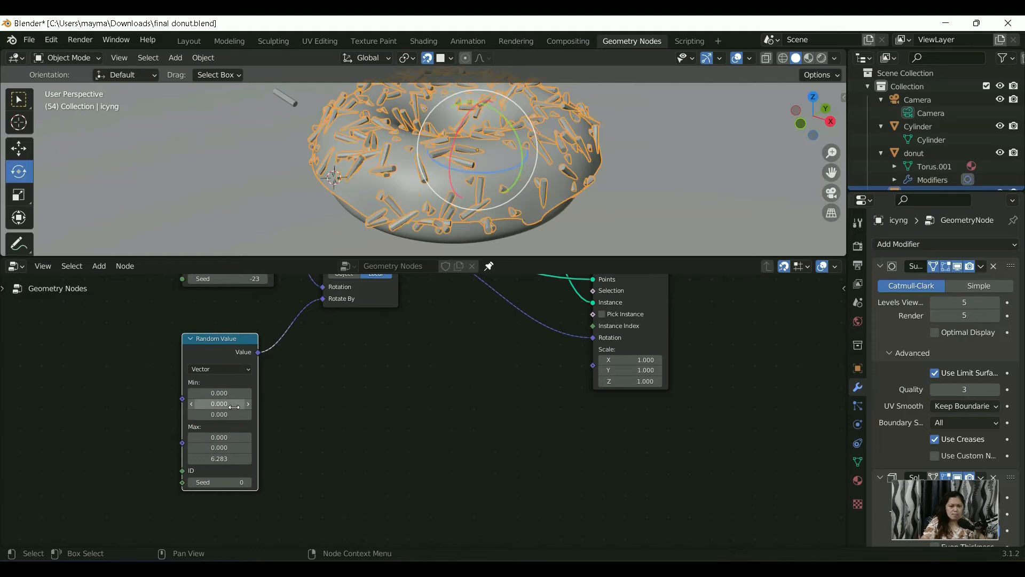
middle_drag(354, 343, 355, 317)
scroll(354, 318, down, 2)
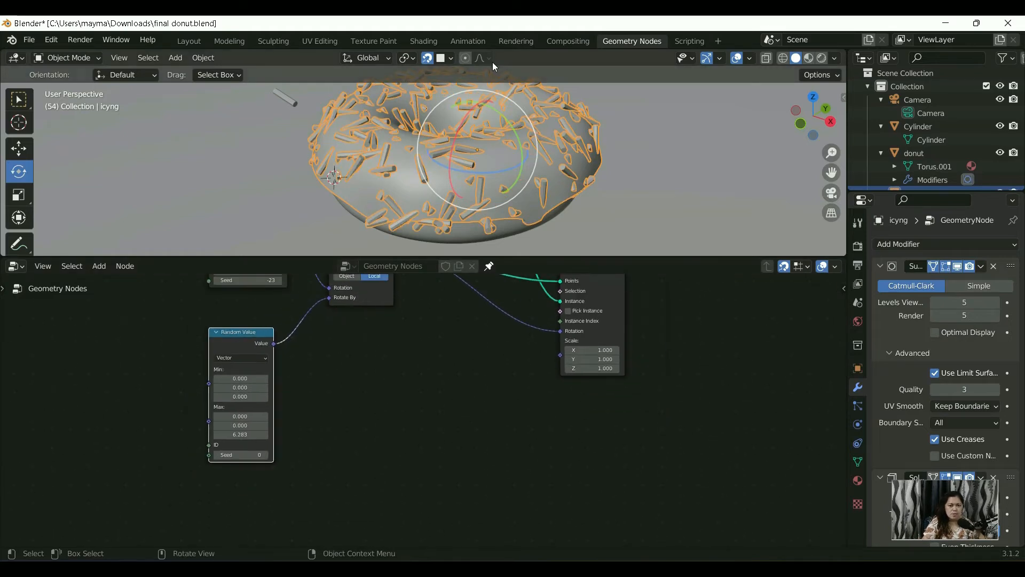
Step: Examine the sprinkles' random rotation on the icing from close up and from further away
scroll(485, 124, up, 5)
scroll(470, 175, down, 7)
scroll(467, 162, up, 6)
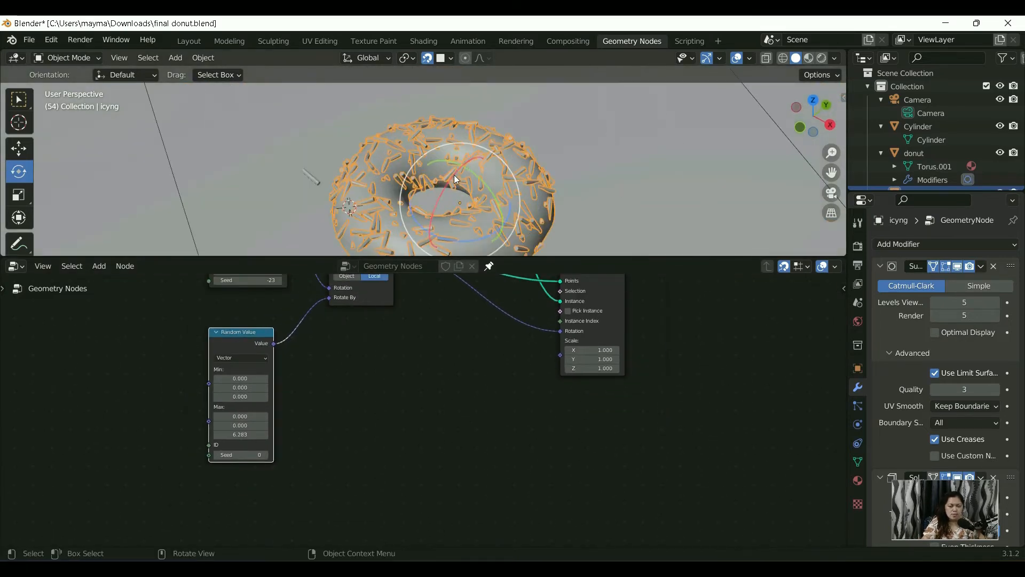
middle_drag(412, 221, 327, 187)
scroll(406, 191, up, 3)
scroll(394, 185, down, 5)
scroll(366, 201, up, 2)
scroll(351, 242, up, 2)
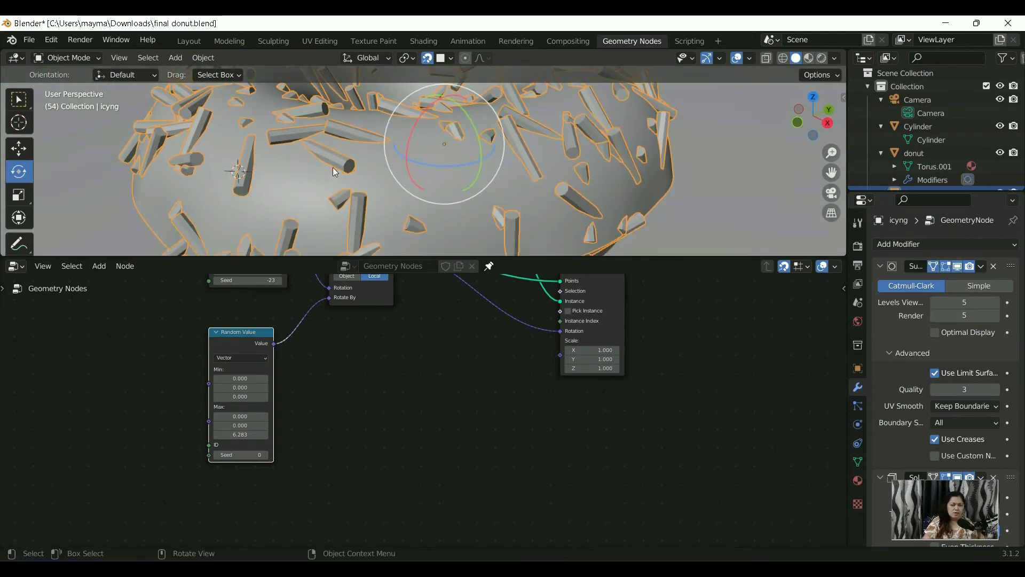
scroll(341, 176, down, 6)
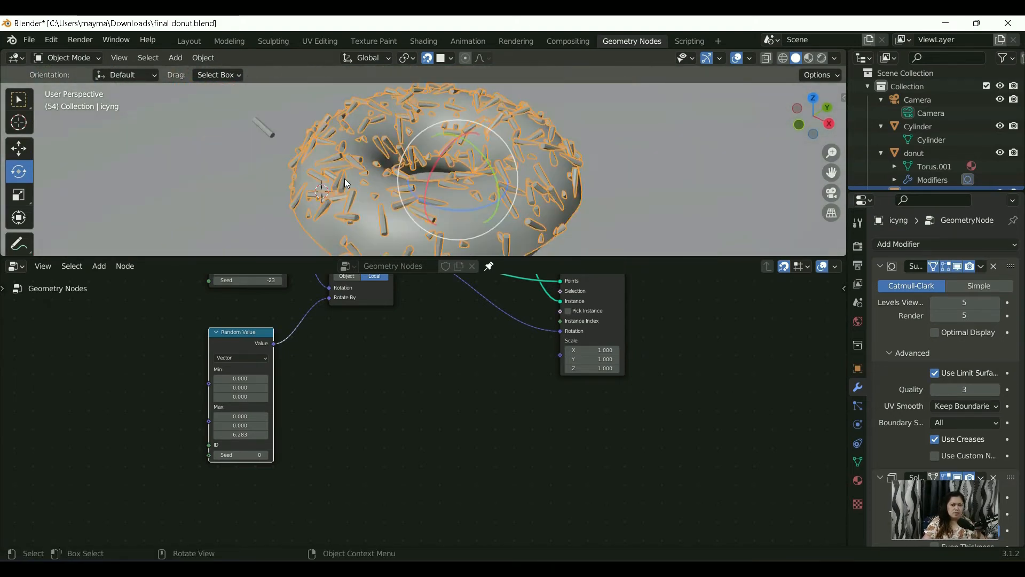
scroll(363, 200, up, 1)
Step: Select the icing object and switch it to Weight Paint mode
click(354, 206)
click(320, 196)
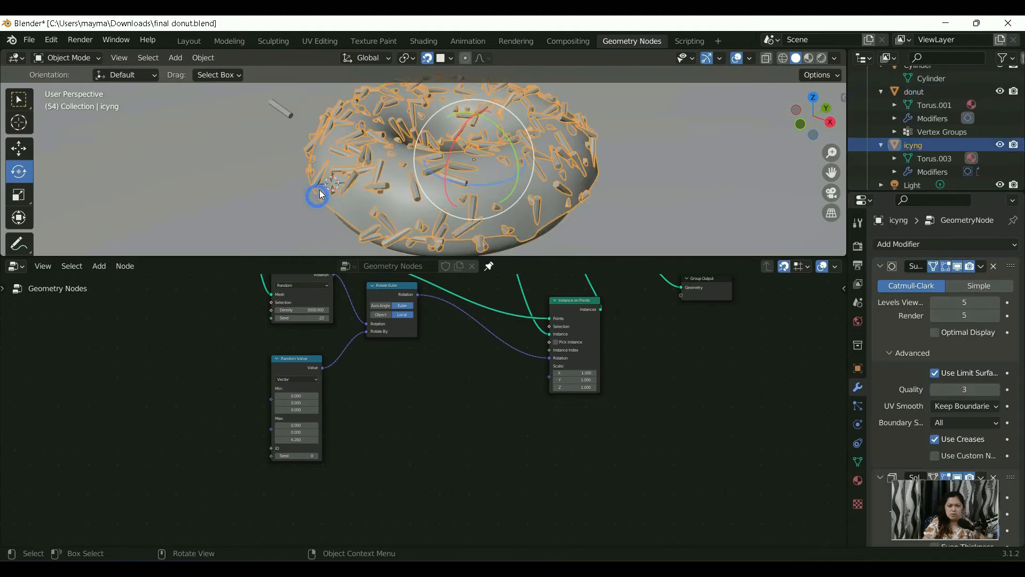
key(ctrl+Tab)
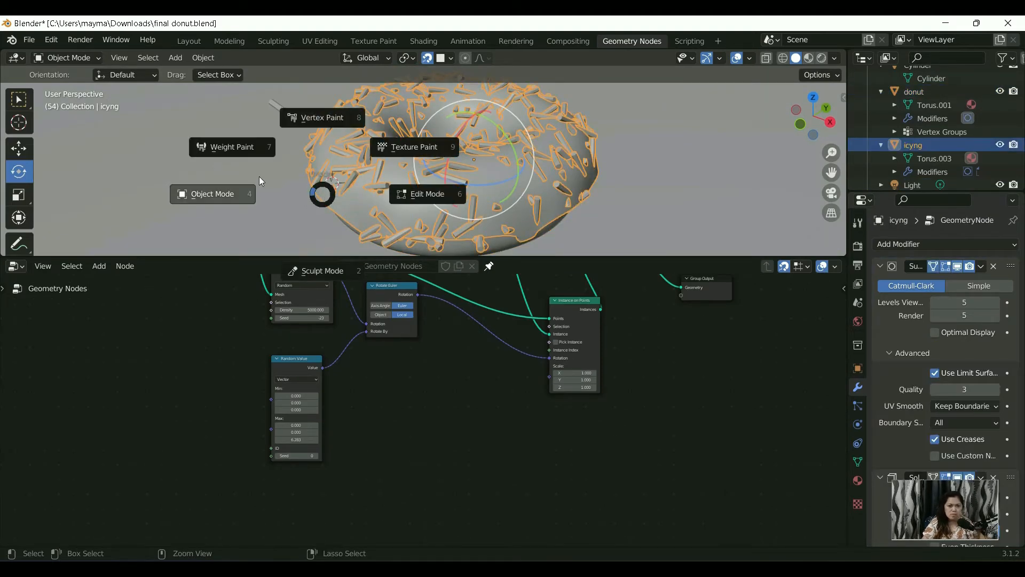
click(229, 150)
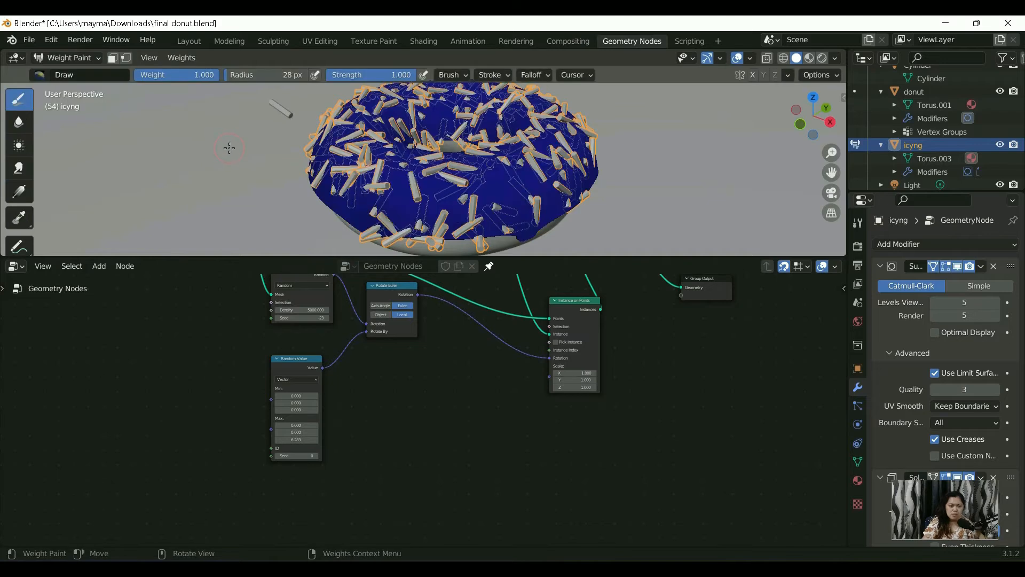
Step: Paint a first small patch of weight on the front of the icing with the Draw brush at weight 1.000
scroll(389, 174, down, 3)
mouse_move(434, 207)
middle_down()
mouse_move(415, 227)
mouse_move(407, 205)
middle_up()
scroll(415, 227, up, 1)
scroll(397, 192, up, 5)
scroll(398, 192, down, 5)
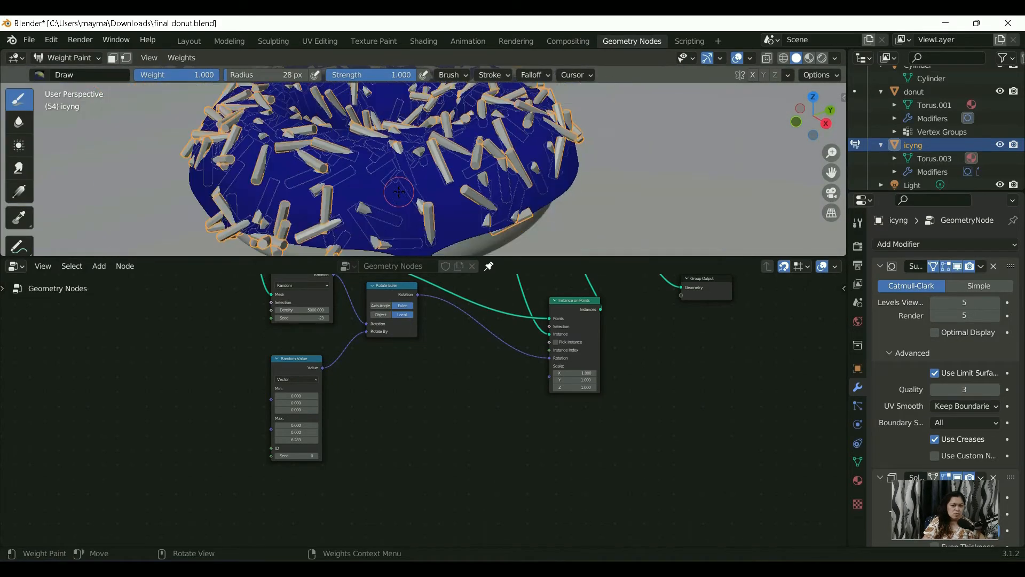
scroll(399, 192, down, 5)
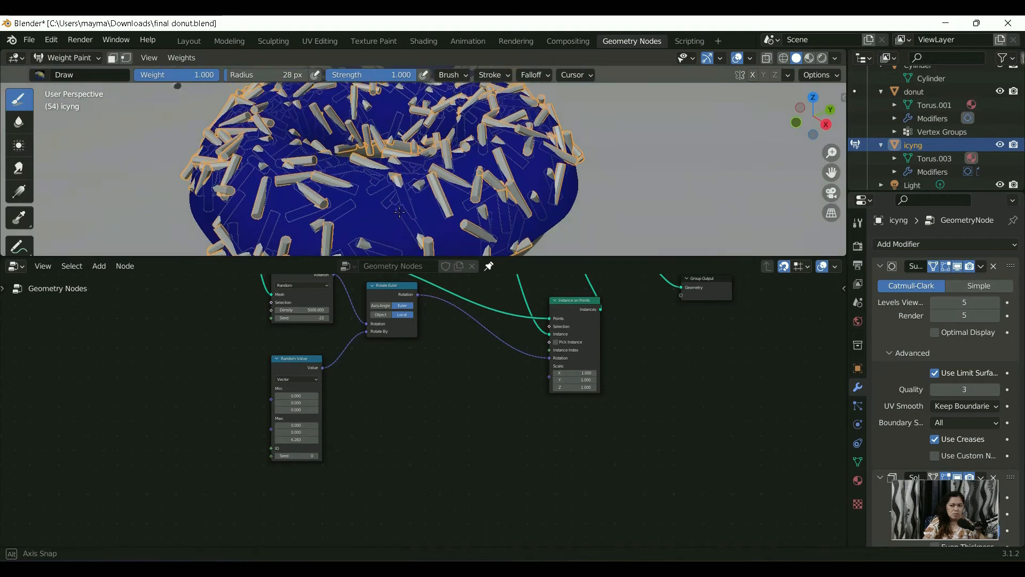
scroll(397, 203, up, 2)
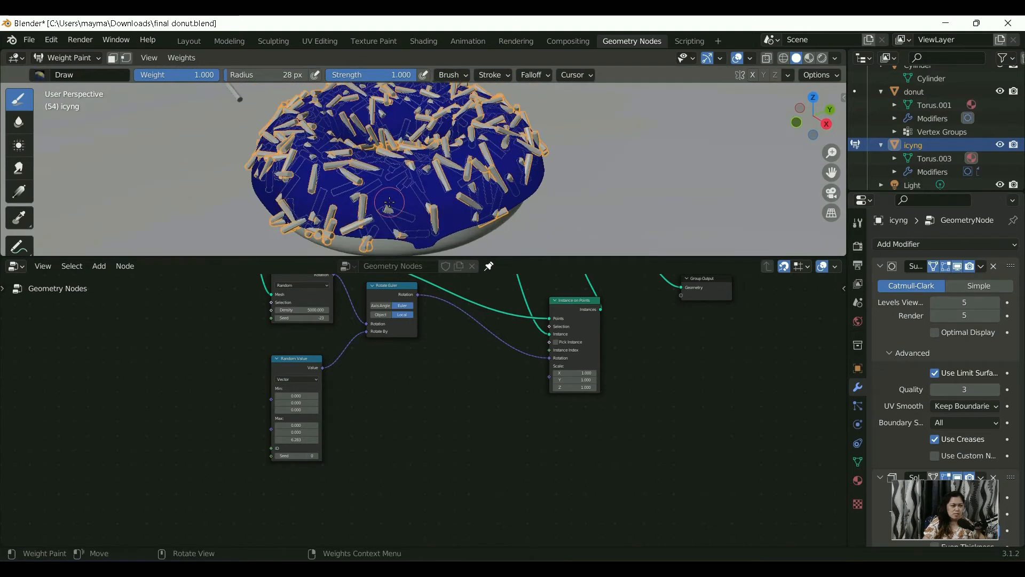
middle_drag(405, 186, 403, 194)
drag(382, 202, 396, 211)
click(396, 211)
scroll(412, 203, down, 5)
scroll(425, 196, up, 2)
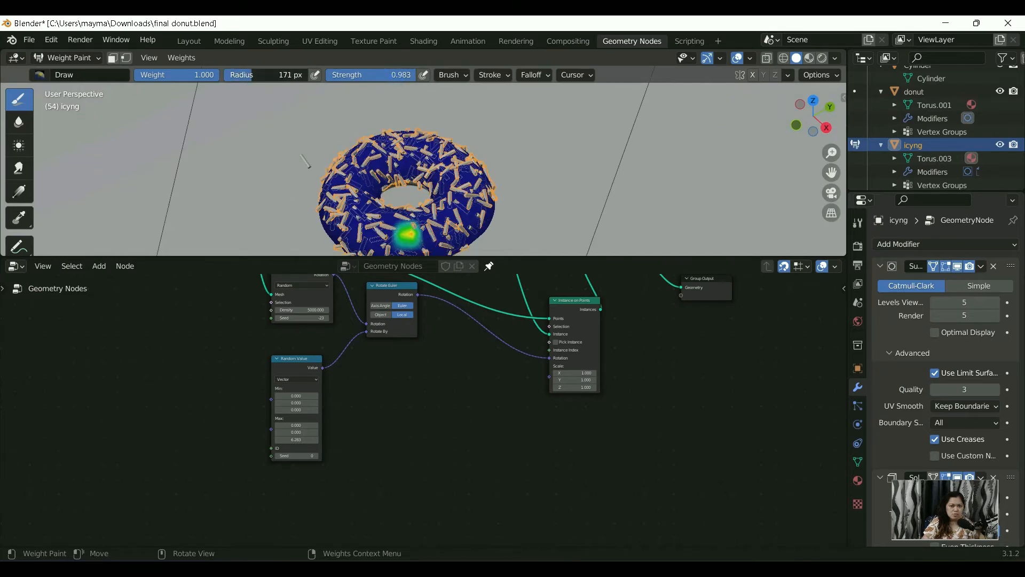
Step: Set the brush radius to 175 px and paint weight across the front and right side of the icing
drag(252, 75, 253, 75)
scroll(354, 119, down, 2)
scroll(374, 160, up, 2)
scroll(422, 208, down, 2)
scroll(431, 225, up, 1)
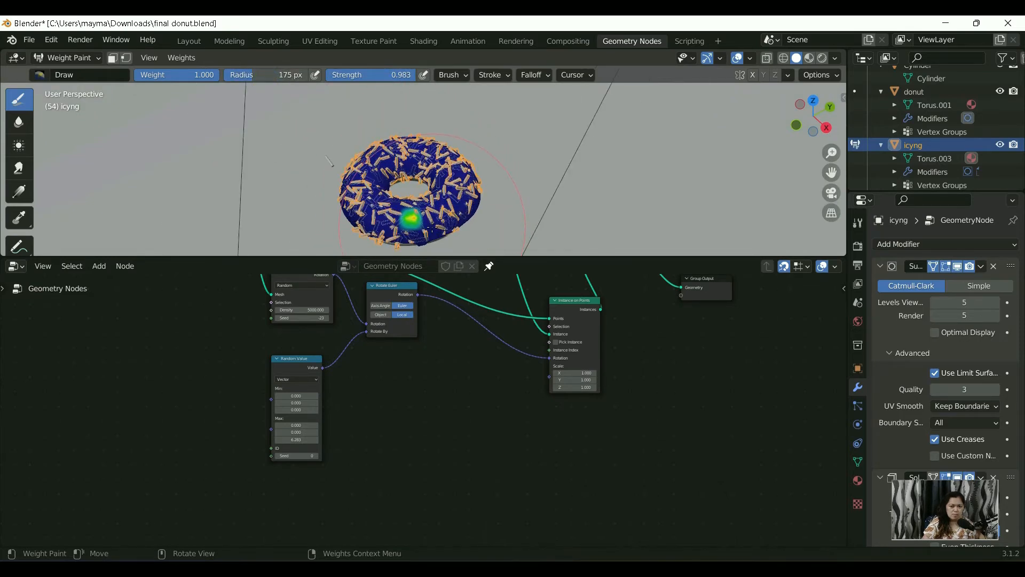
drag(432, 227, 445, 213)
middle_drag(471, 218, 373, 145)
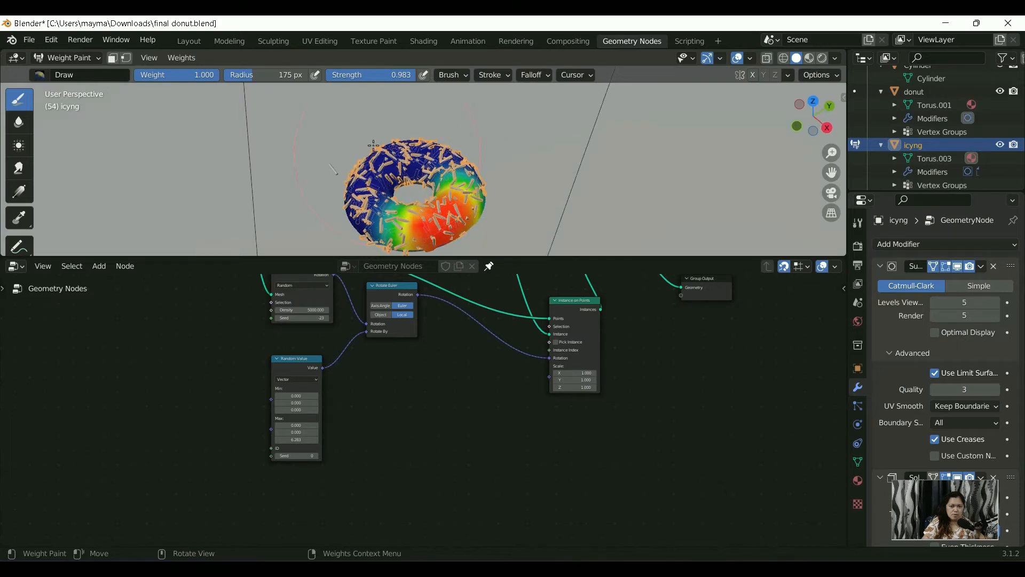
Step: Set the brush radius to 110 px and paint weight over the back and left areas of the icing
drag(252, 74, 251, 75)
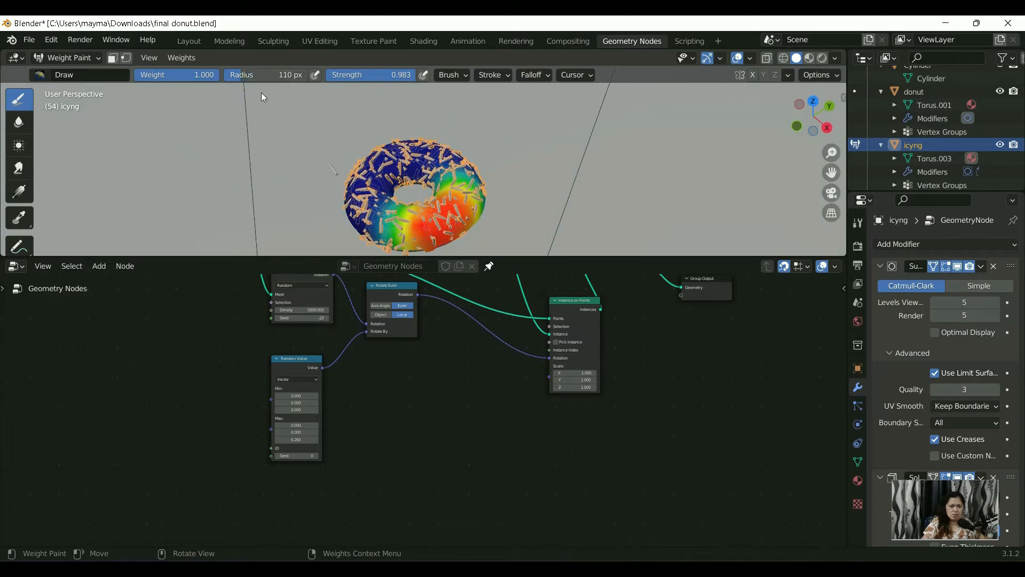
drag(378, 162, 457, 171)
middle_drag(456, 170, 447, 170)
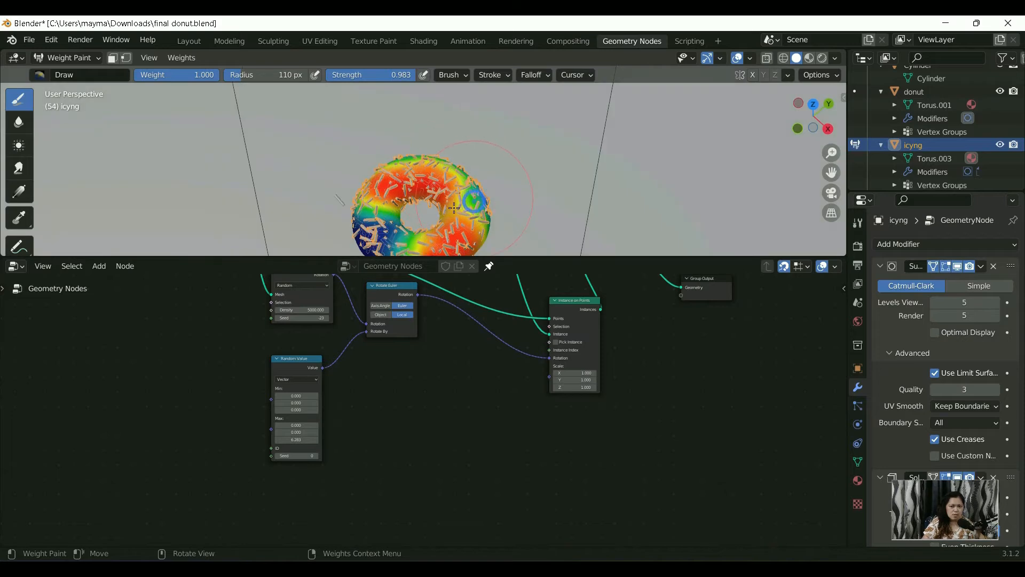
middle_drag(474, 203, 388, 202)
drag(389, 186, 422, 202)
middle_drag(401, 205, 426, 199)
scroll(427, 199, up, 6)
click(422, 197)
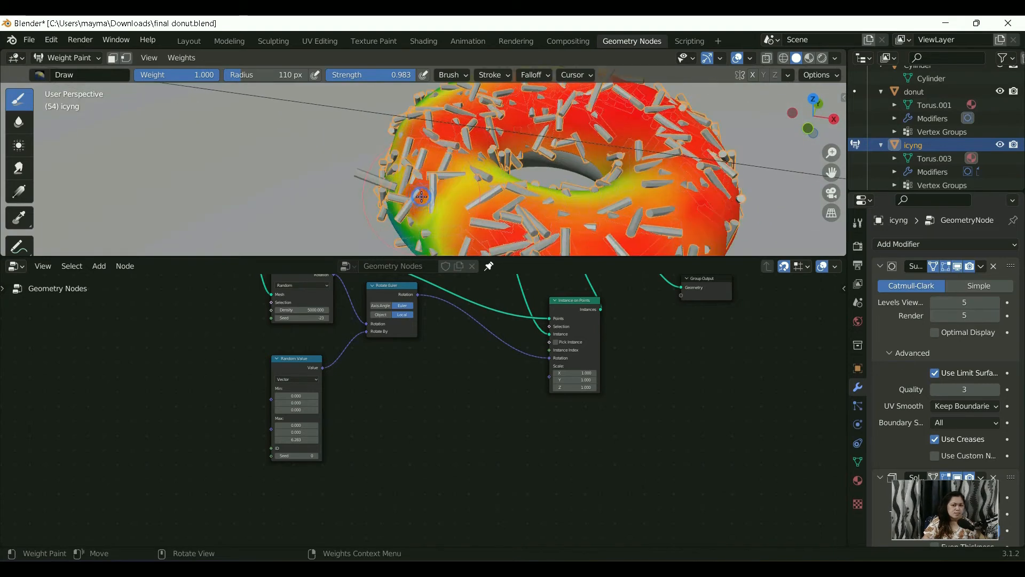
scroll(416, 199, down, 5)
middle_drag(416, 200, 401, 165)
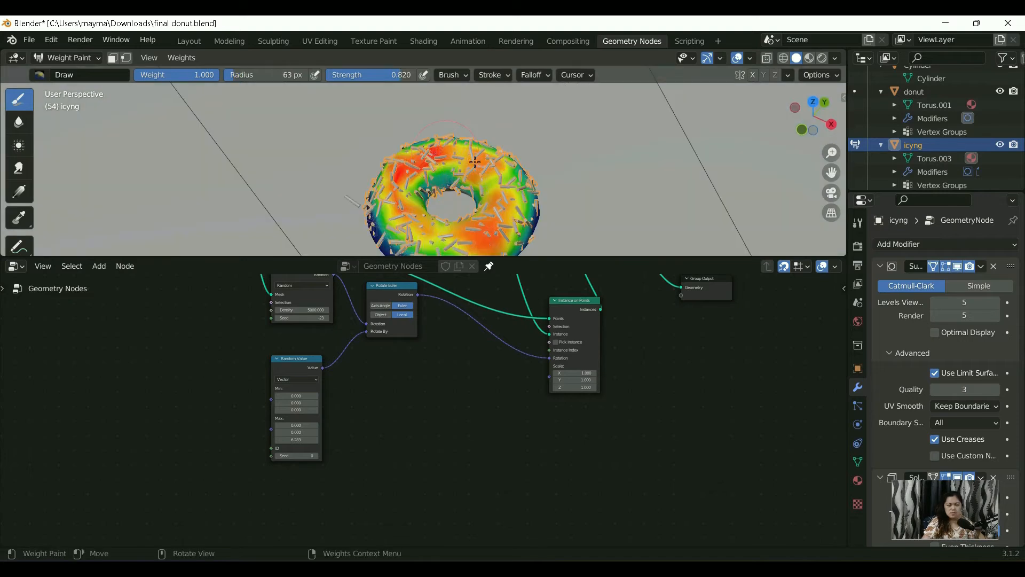
Step: Paint the top of the icing with a 63 px brush at 0.820 strength and return to Object Mode
scroll(474, 162, down, 5)
middle_drag(463, 179, 457, 169)
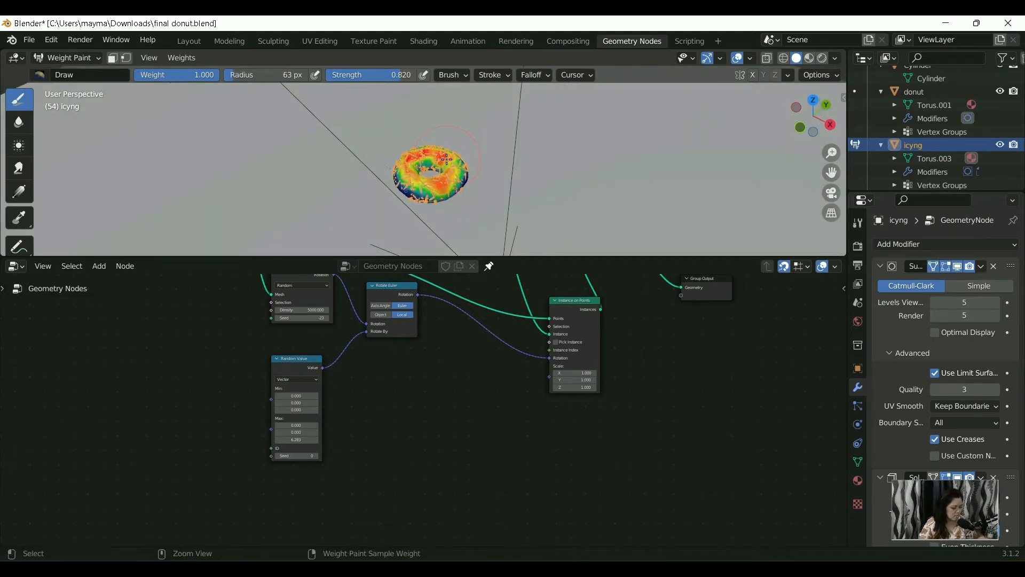
key(ctrl+Tab)
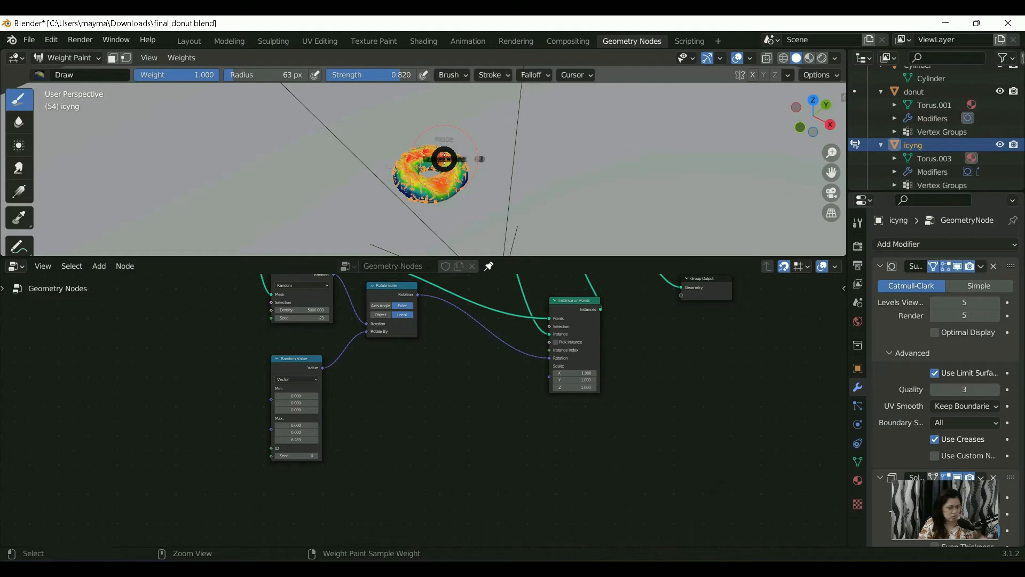
key(ctrl+Tab)
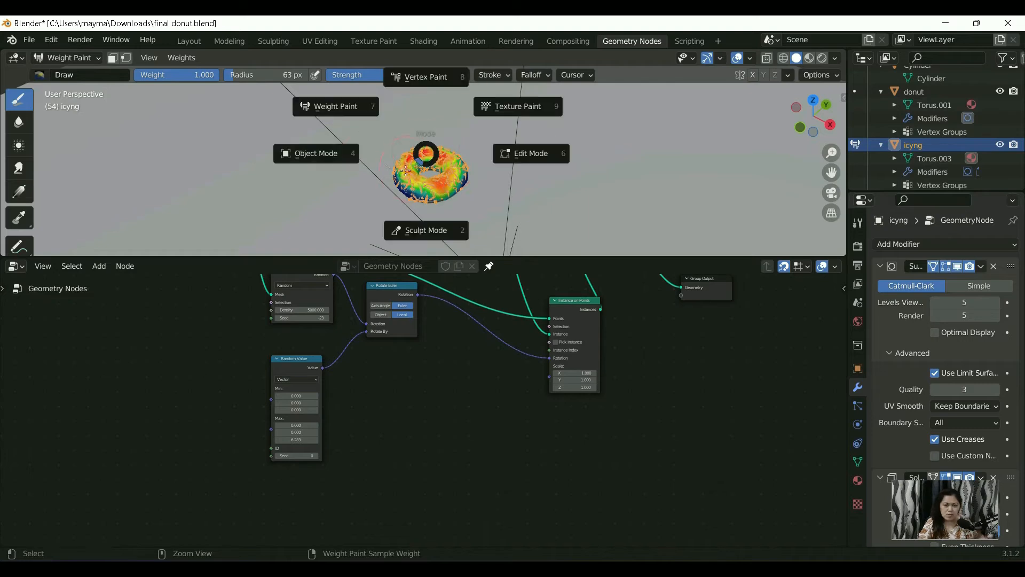
click(325, 158)
Step: Rename the icing's vertex group as "sprinklr density"
scroll(412, 197, up, 4)
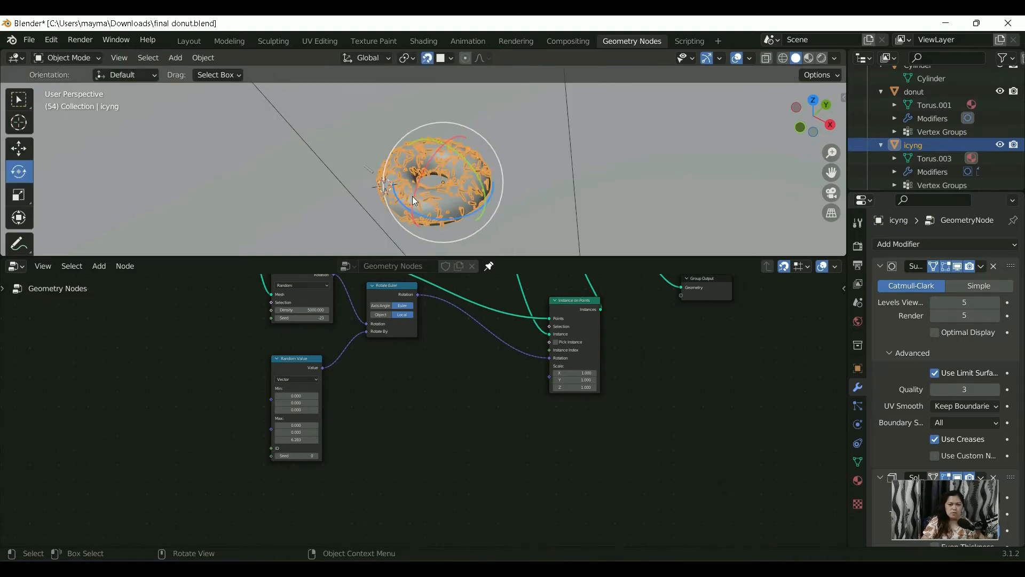
mouse_move(417, 212)
middle_down()
mouse_move(421, 175)
mouse_move(419, 196)
middle_up()
scroll(429, 142, down, 3)
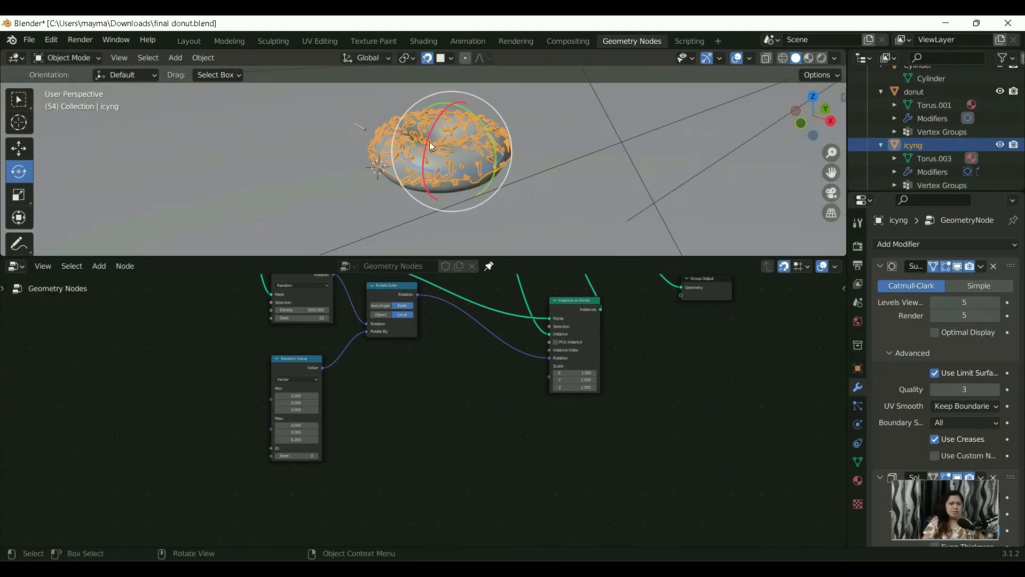
scroll(430, 162, up, 4)
mouse_move(424, 168)
middle_down()
mouse_move(417, 182)
mouse_move(429, 139)
mouse_move(419, 152)
middle_up()
scroll(418, 188, up, 3)
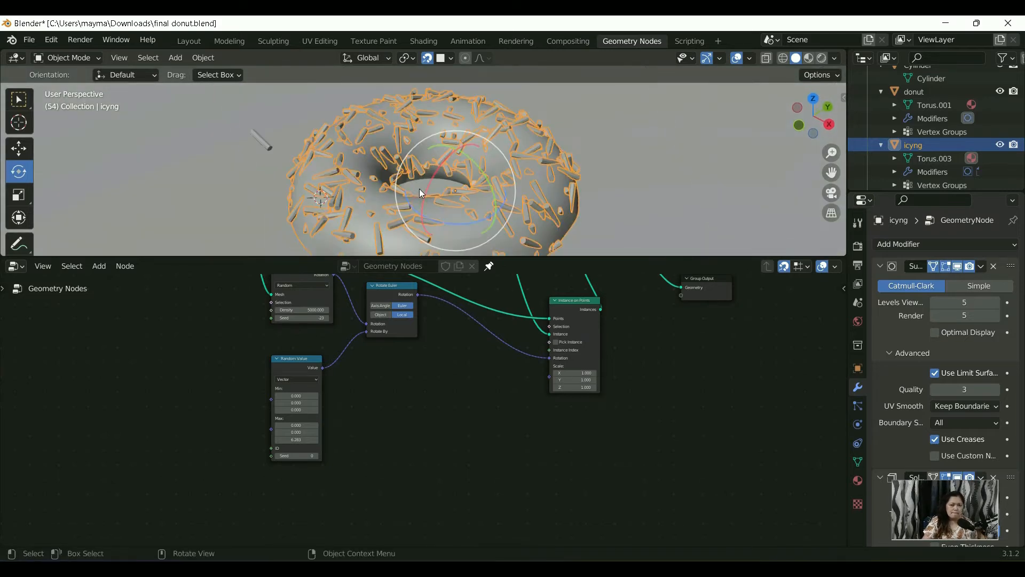
click(857, 369)
click(856, 463)
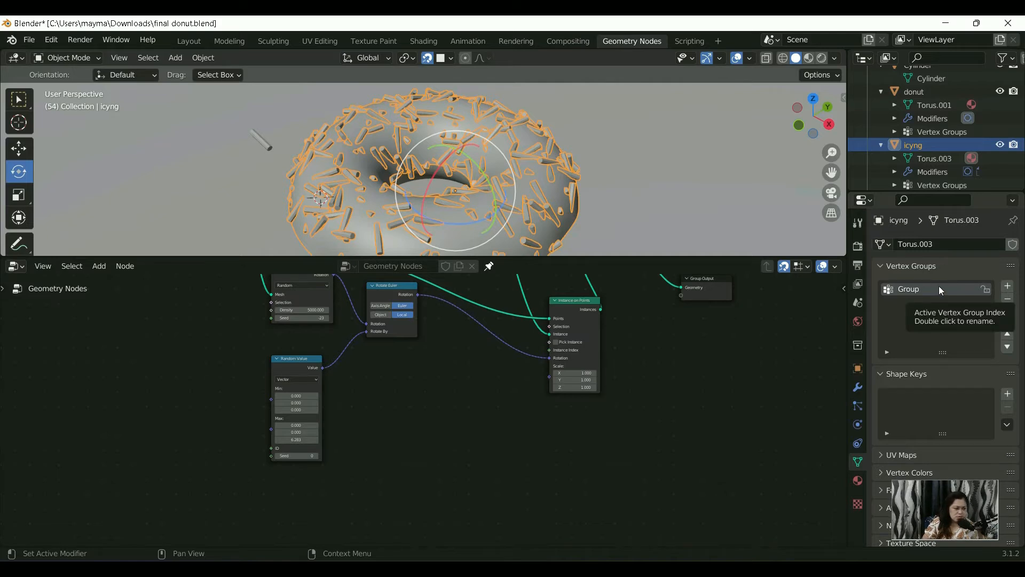
double_click(921, 288)
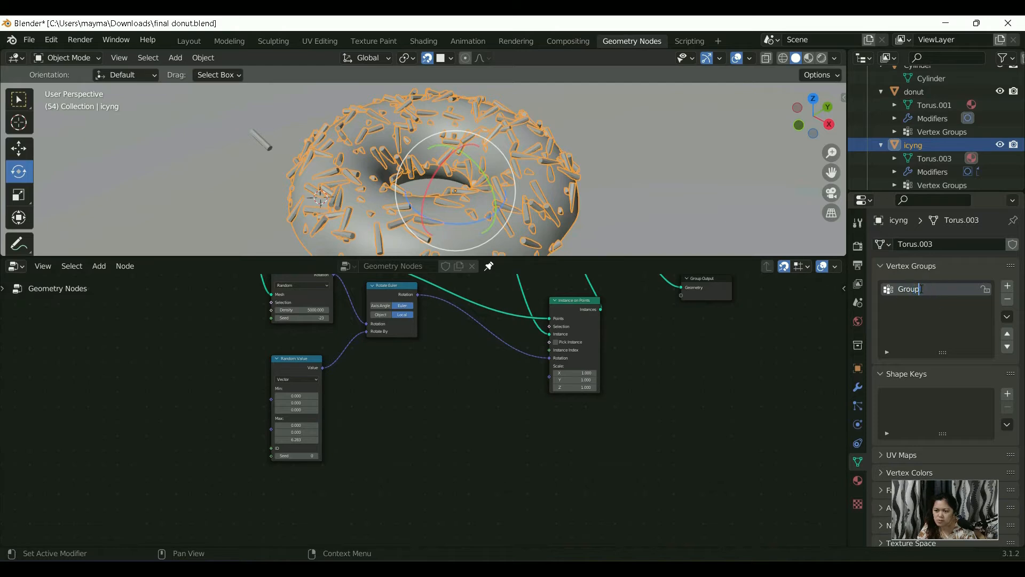
text(sprinklr density)
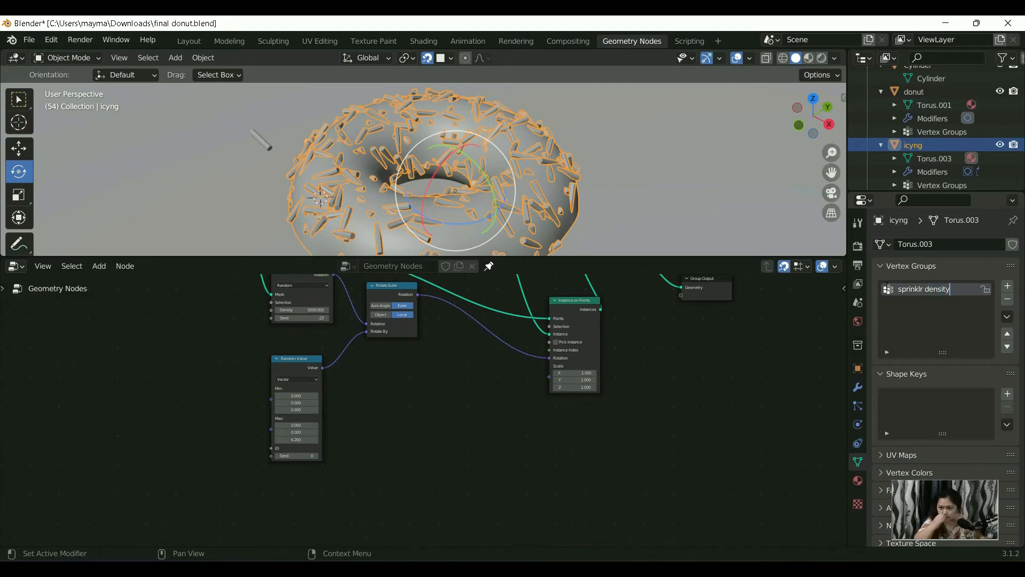
click(943, 316)
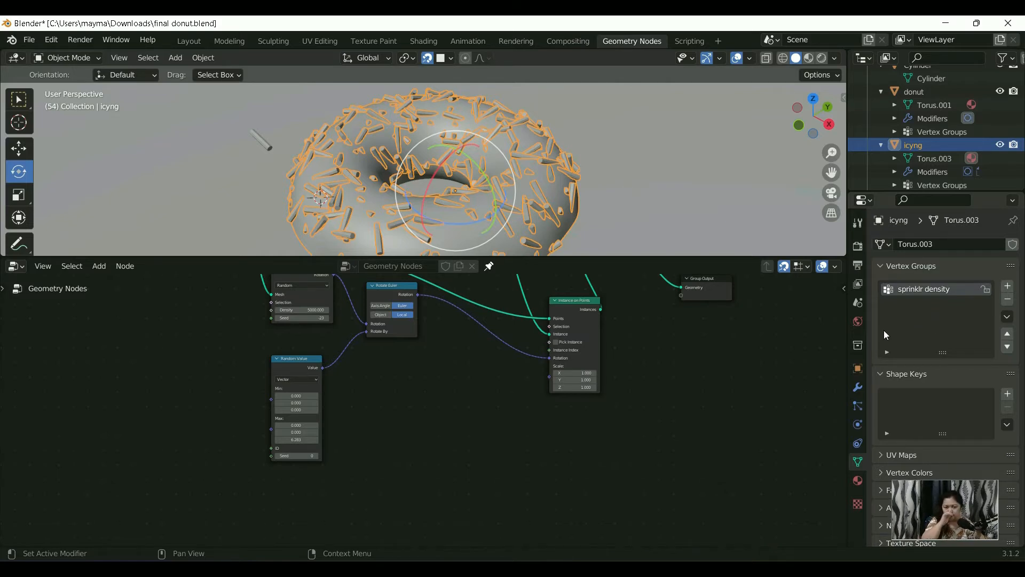
Step: Expose the Density input of the Distribute Points on Faces node by linking it to a new Group Input socket
scroll(441, 343, down, 3)
middle_drag(434, 392, 436, 440)
scroll(328, 389, up, 1)
scroll(329, 389, down, 2)
middle_drag(329, 390, 422, 419)
drag(357, 327, 252, 321)
scroll(399, 372, up, 2)
middle_drag(398, 371, 385, 354)
scroll(385, 389, up, 2)
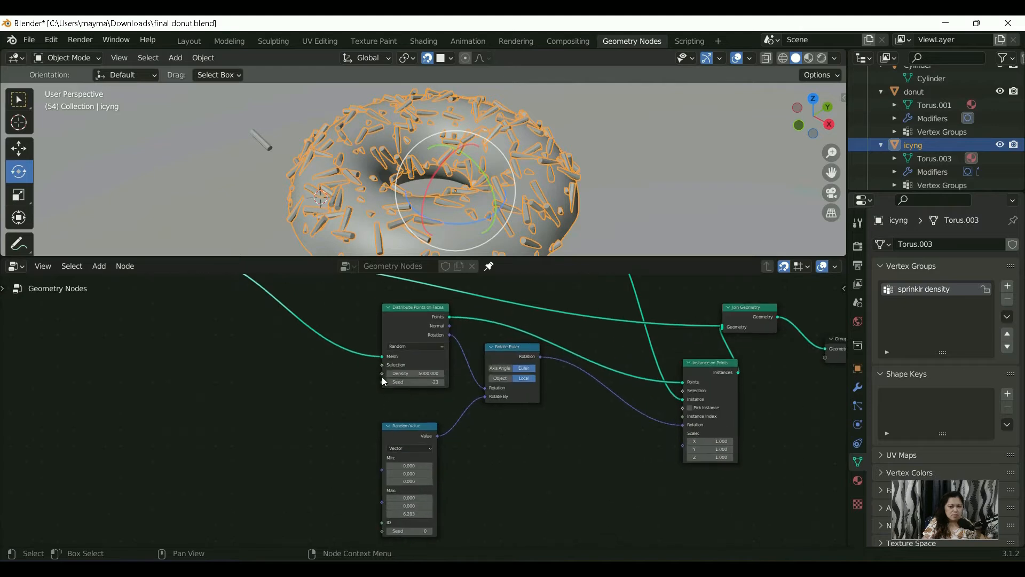
scroll(413, 437, down, 5)
middle_drag(385, 410, 427, 433)
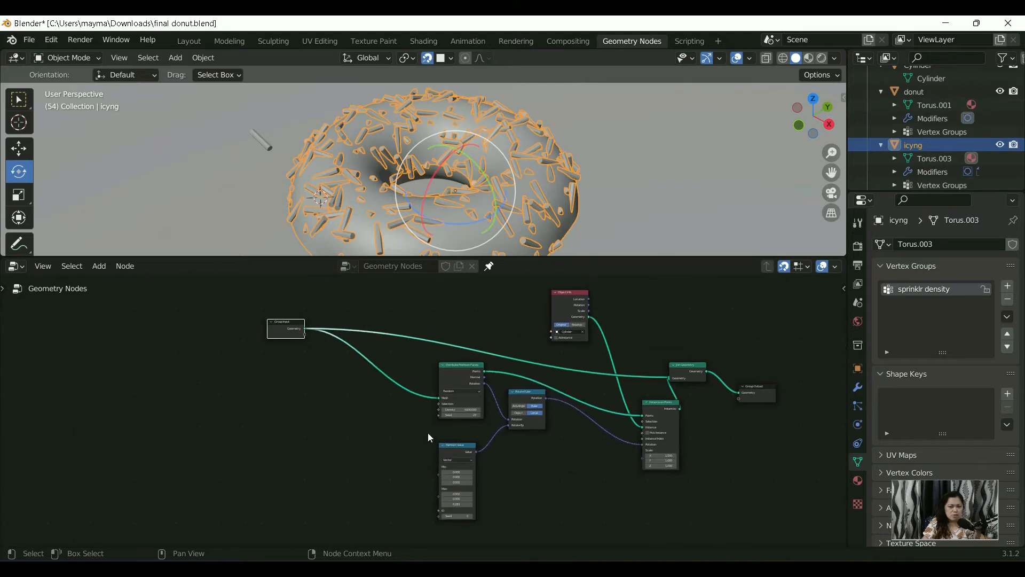
scroll(428, 426, up, 3)
drag(443, 409, 273, 316)
scroll(323, 358, up, 1)
scroll(323, 359, up, 1)
middle_drag(324, 362, 317, 398)
scroll(298, 369, down, 1)
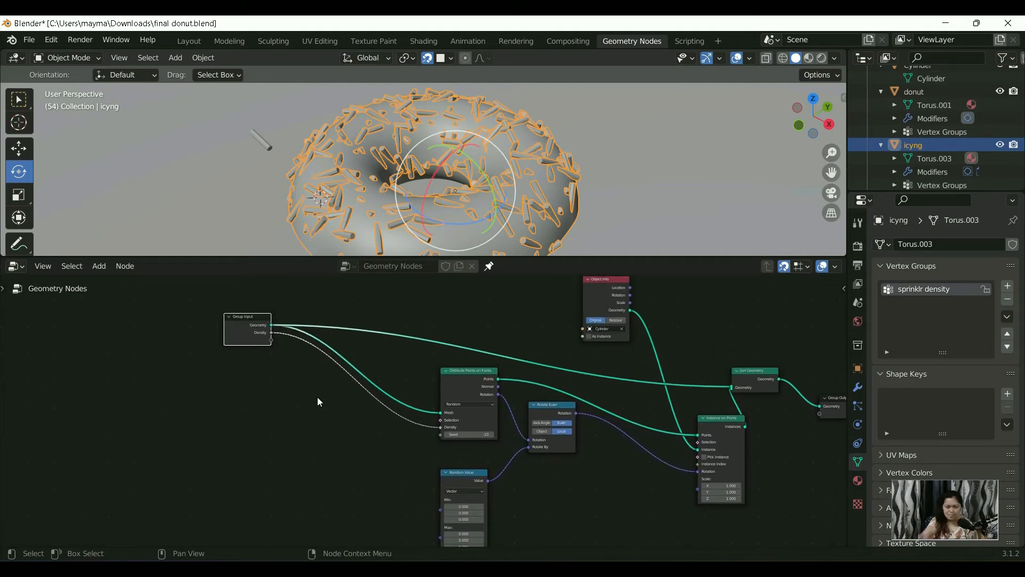
Step: Collapse the icing's Subdivision and Solidify modifiers and set the Geometry Nodes modifier's Density to 3000
scroll(399, 226, down, 5)
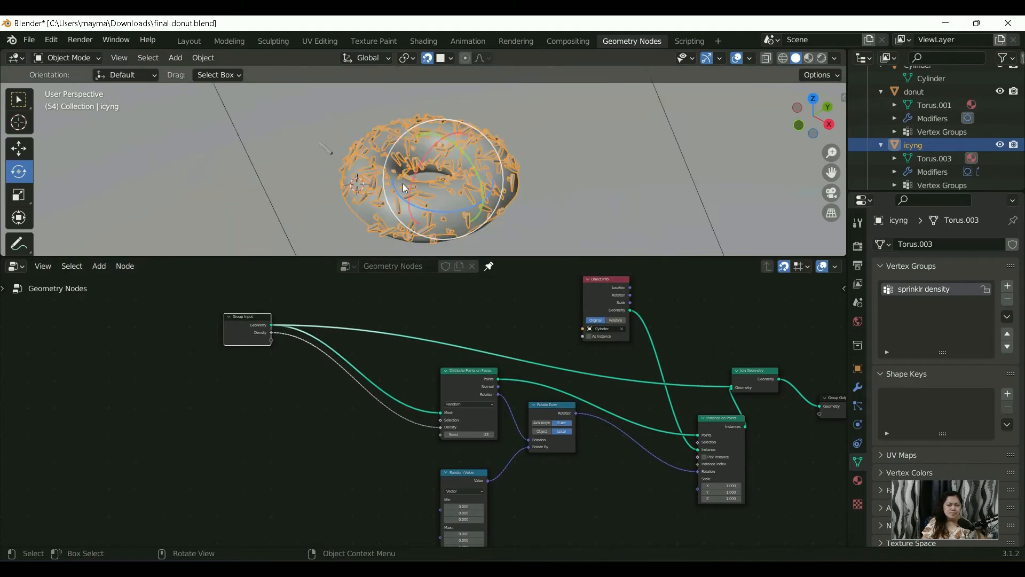
scroll(396, 214, up, 2)
middle_drag(396, 213, 401, 193)
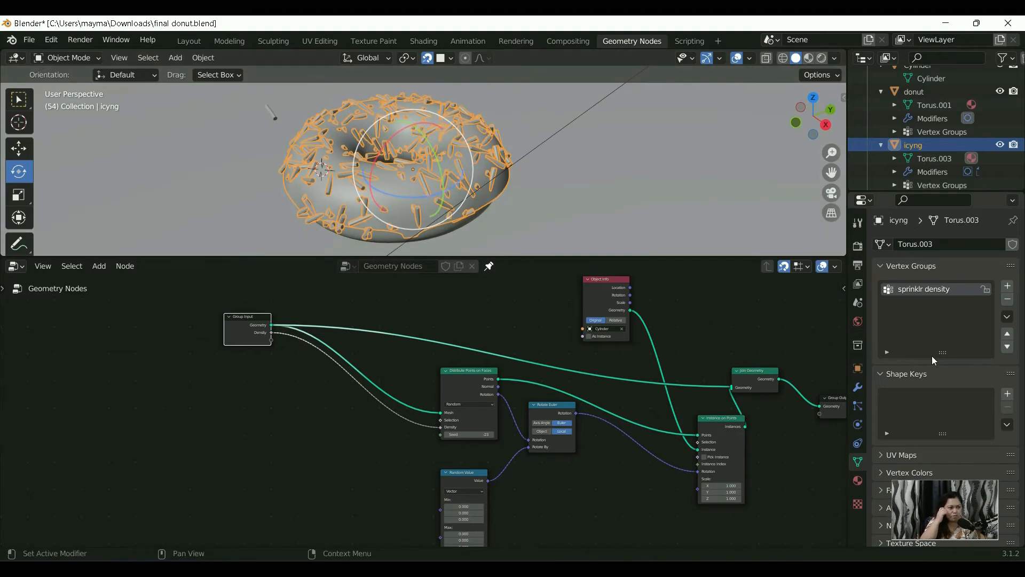
click(858, 387)
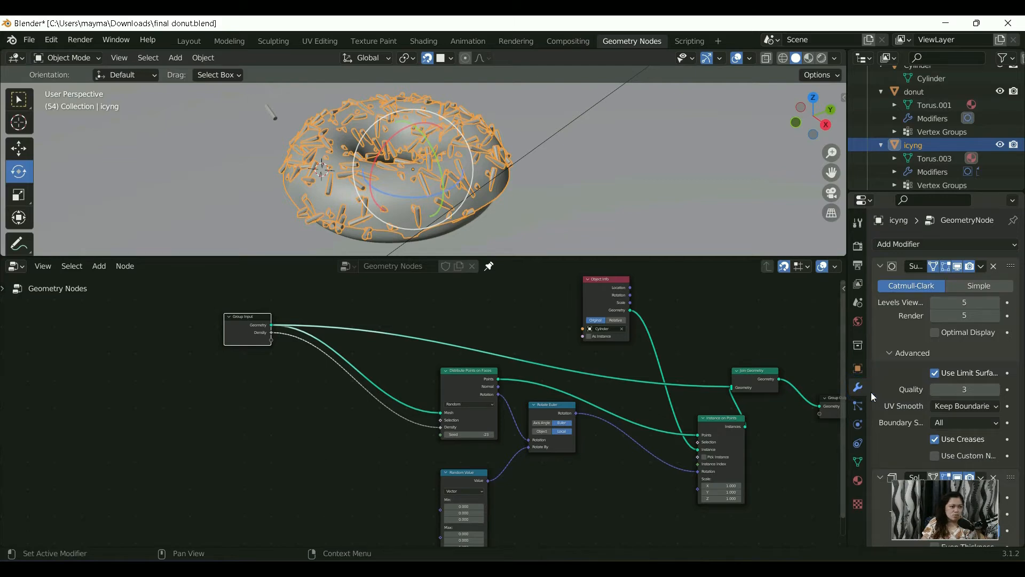
click(880, 266)
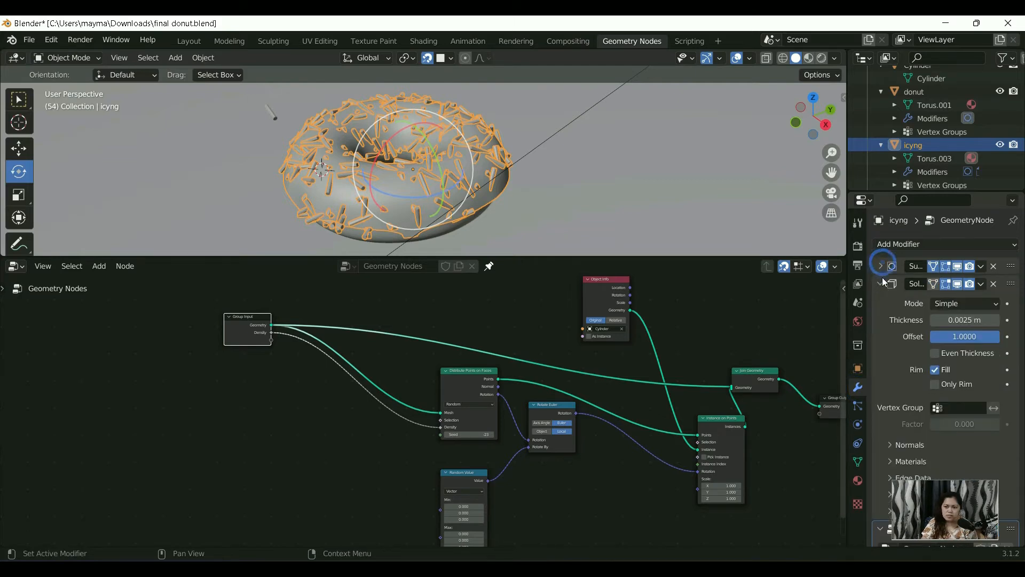
click(881, 283)
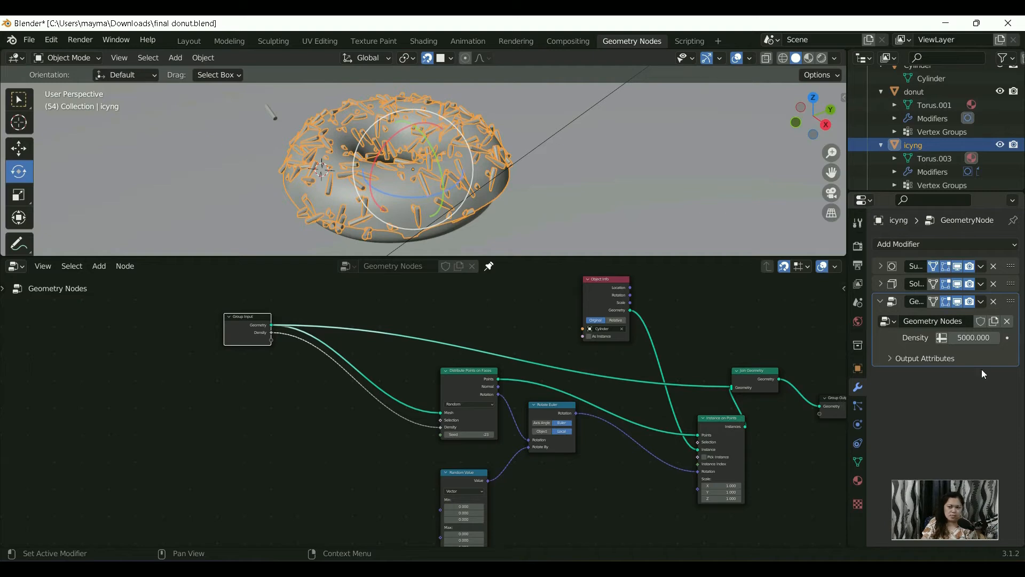
click(965, 338)
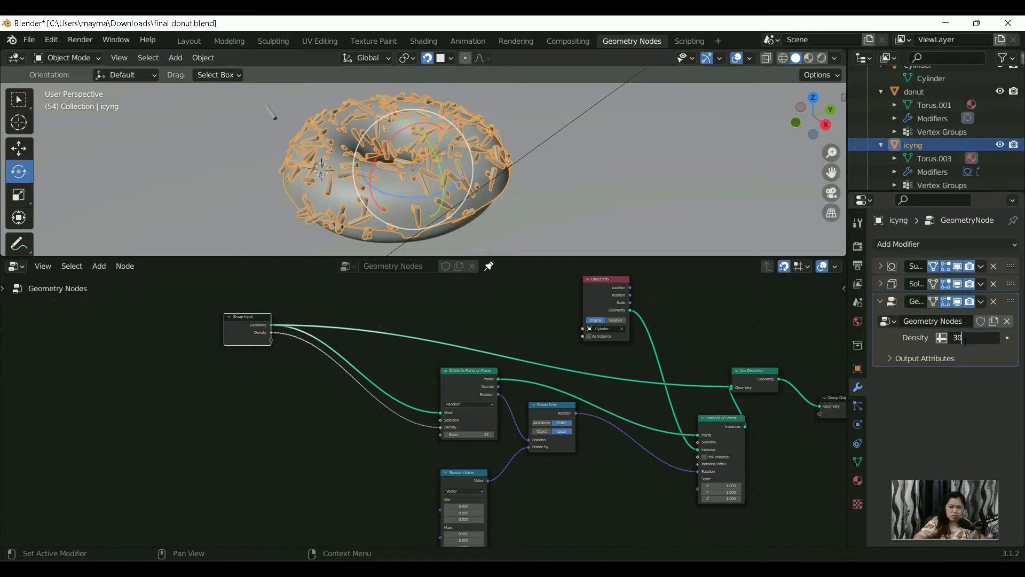
key(Return)
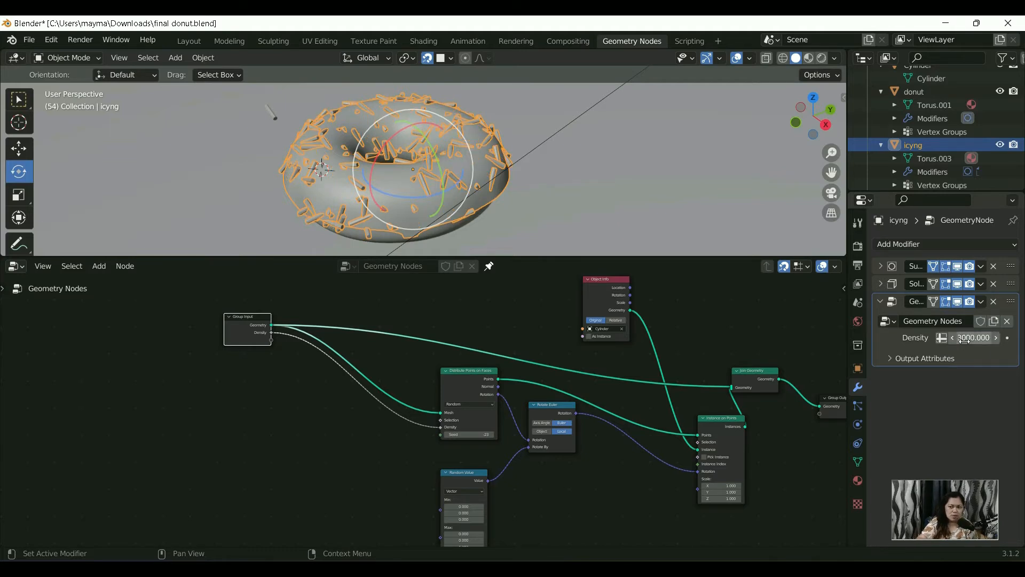
Step: Switch the modifier's Density input from a number to an attribute and assign the "sprinklr density" vertex group to it
click(971, 338)
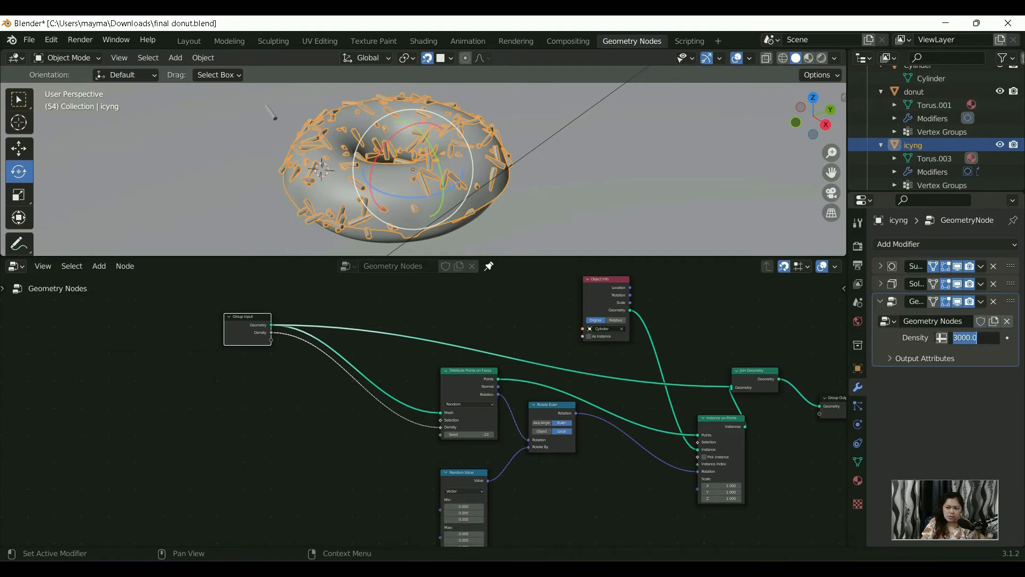
click(941, 340)
click(942, 340)
click(943, 339)
click(943, 339)
click(944, 339)
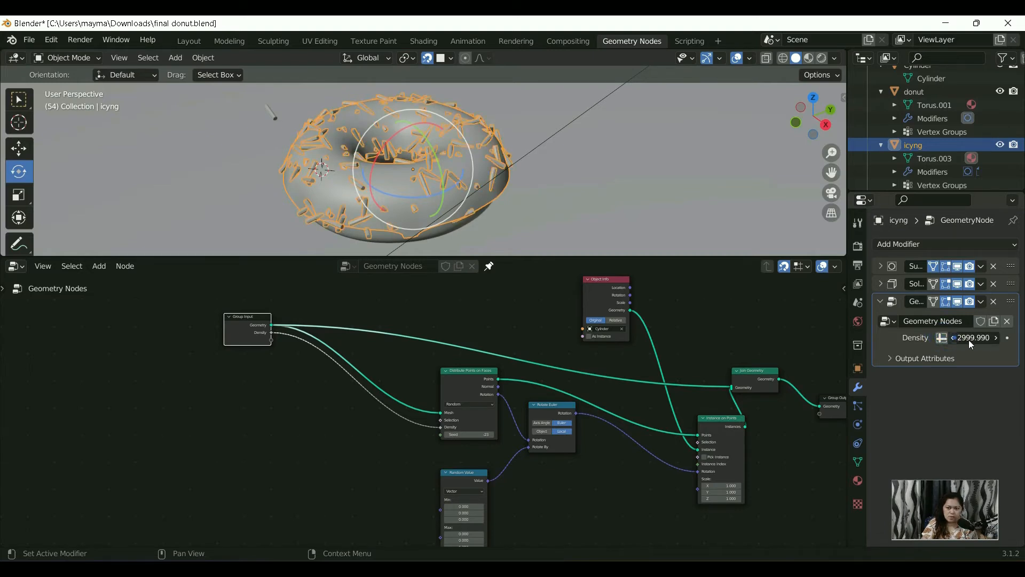
click(858, 405)
click(858, 388)
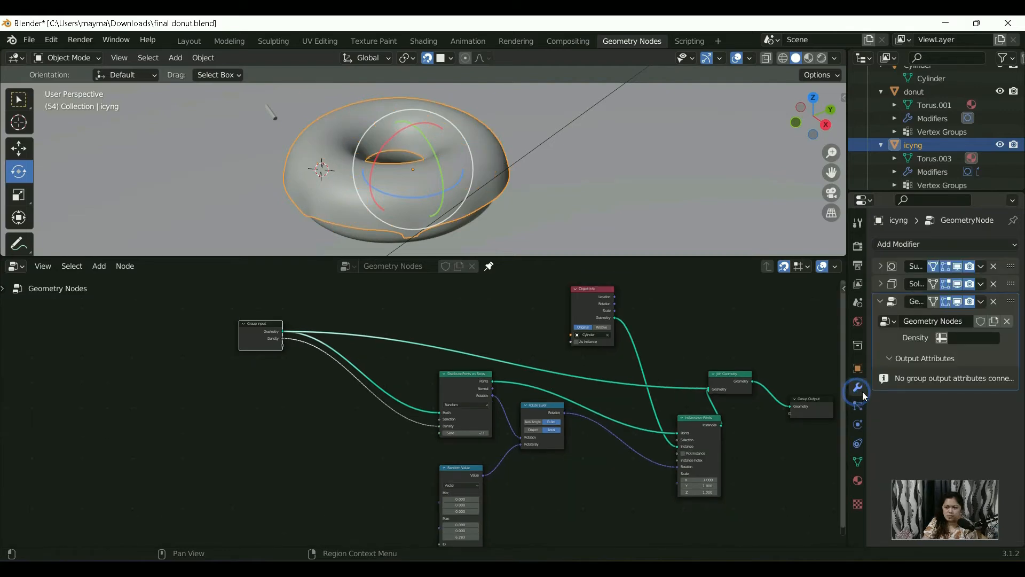
click(964, 338)
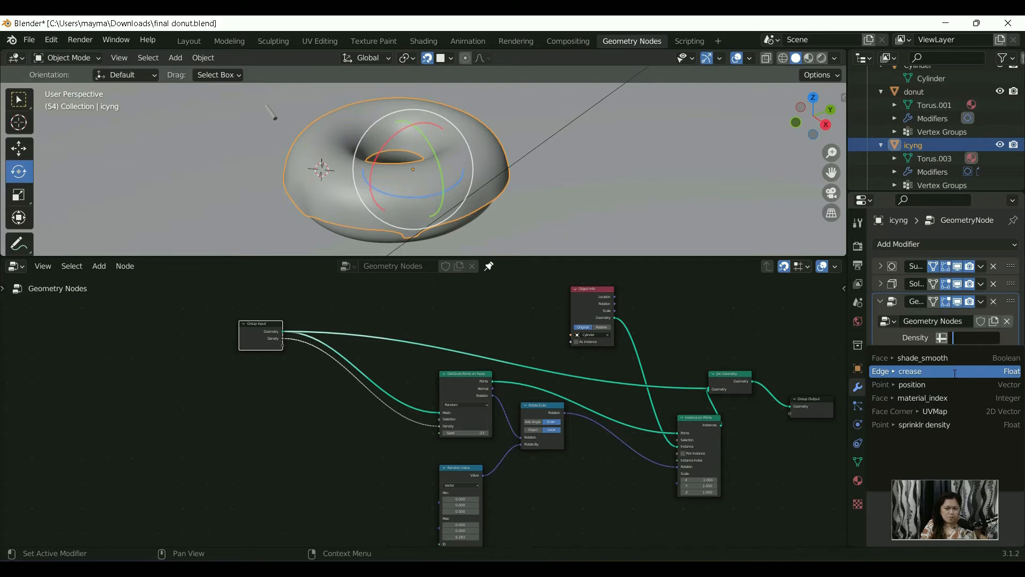
click(948, 434)
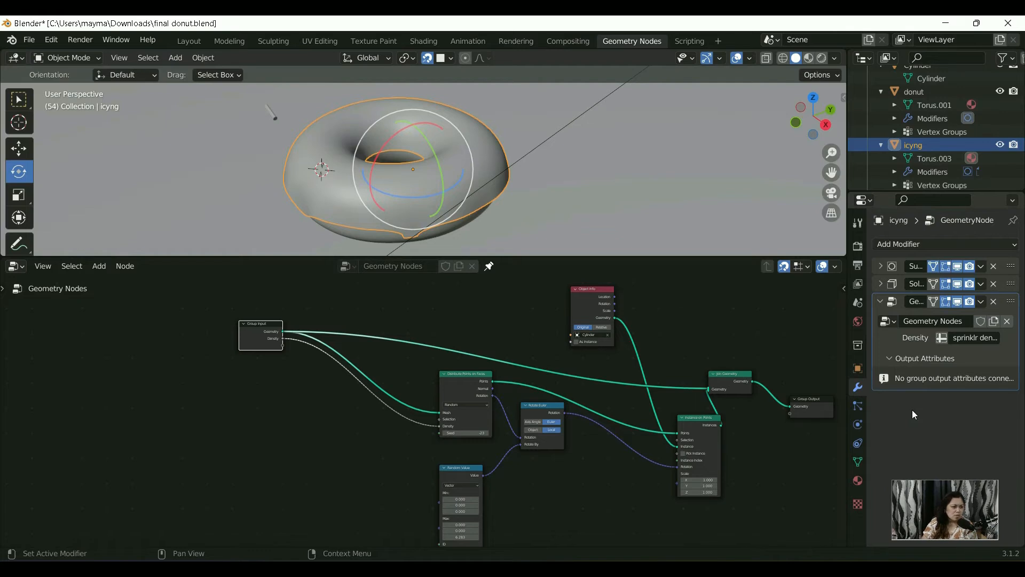
Step: Add a Math node from the Utilities category between the Group Input and Distribute Points on Faces nodes
click(858, 462)
scroll(304, 350, down, 4)
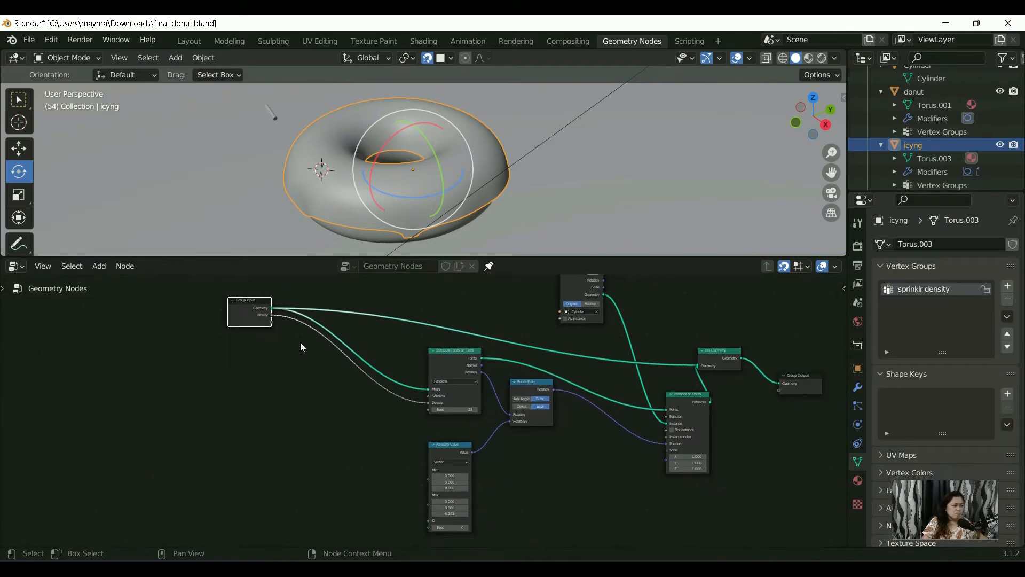
scroll(328, 395, up, 2)
middle_drag(377, 441, 470, 420)
scroll(351, 393, up, 2)
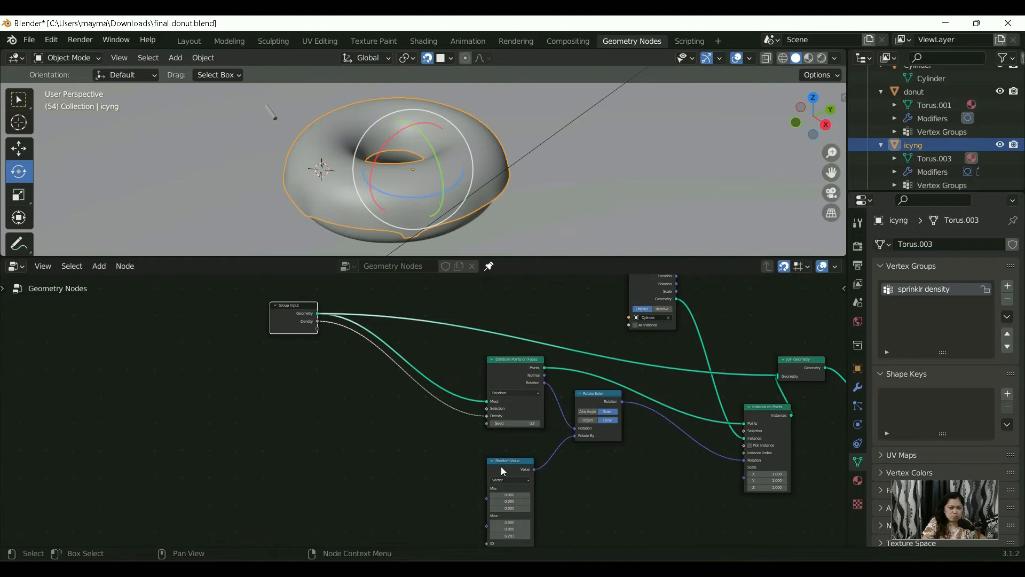
scroll(470, 419, up, 1)
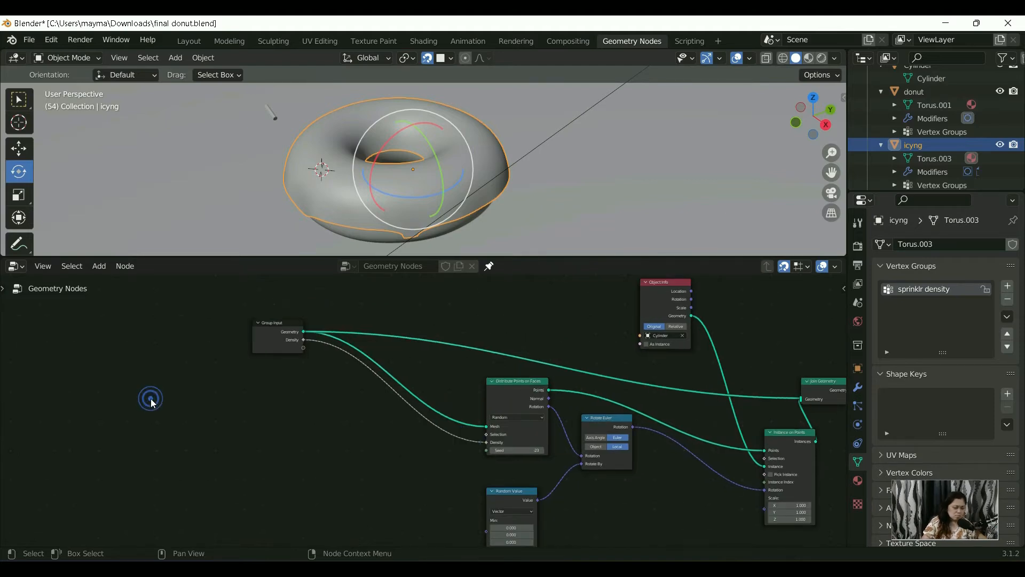
key(shift+a)
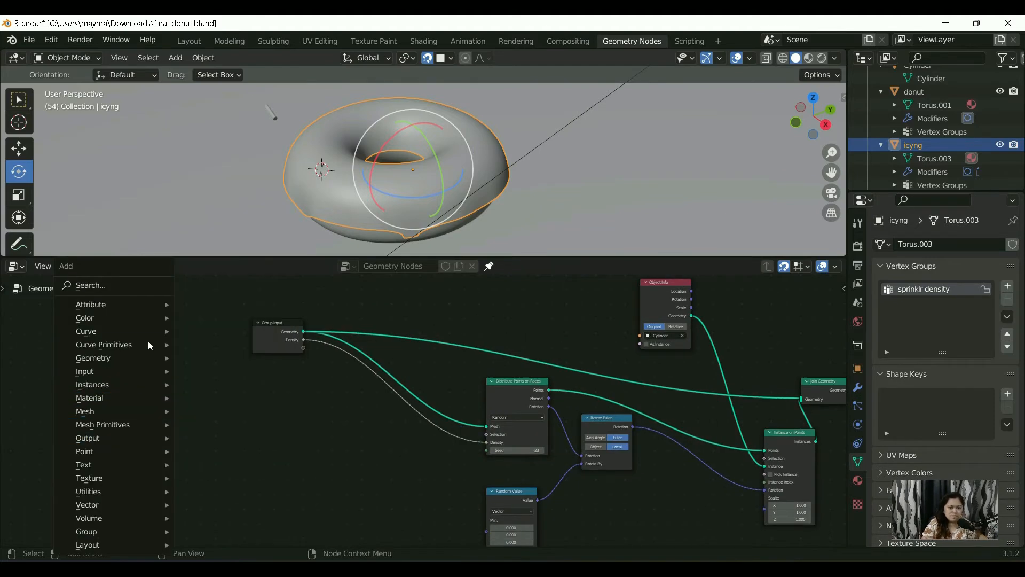
mouse_move(139, 397)
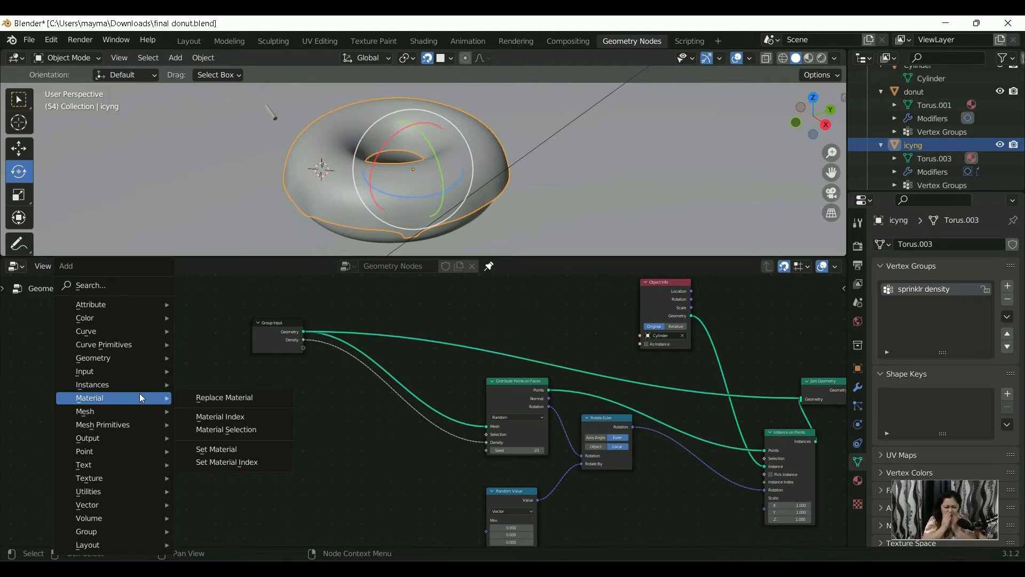
mouse_move(140, 491)
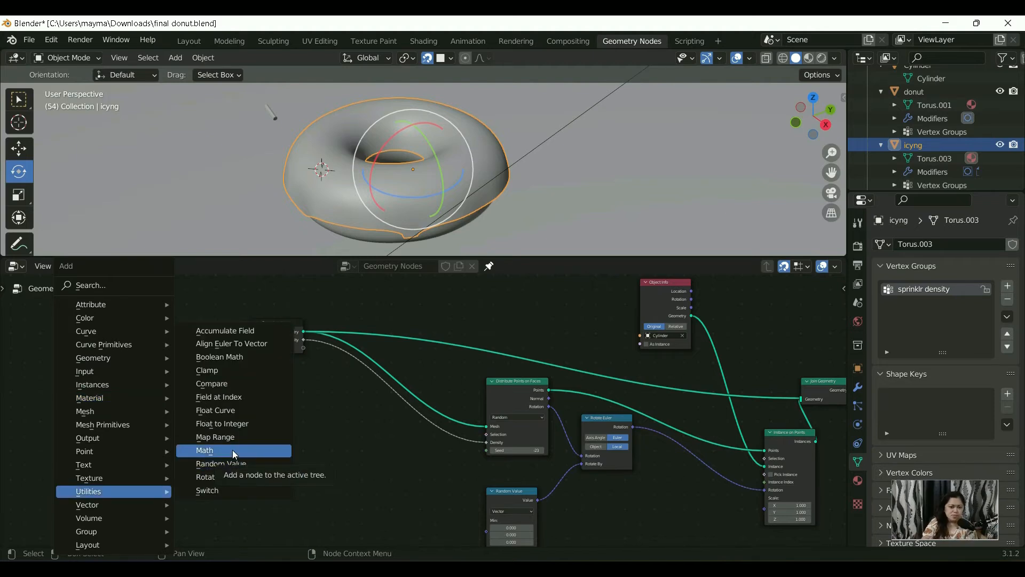
click(232, 450)
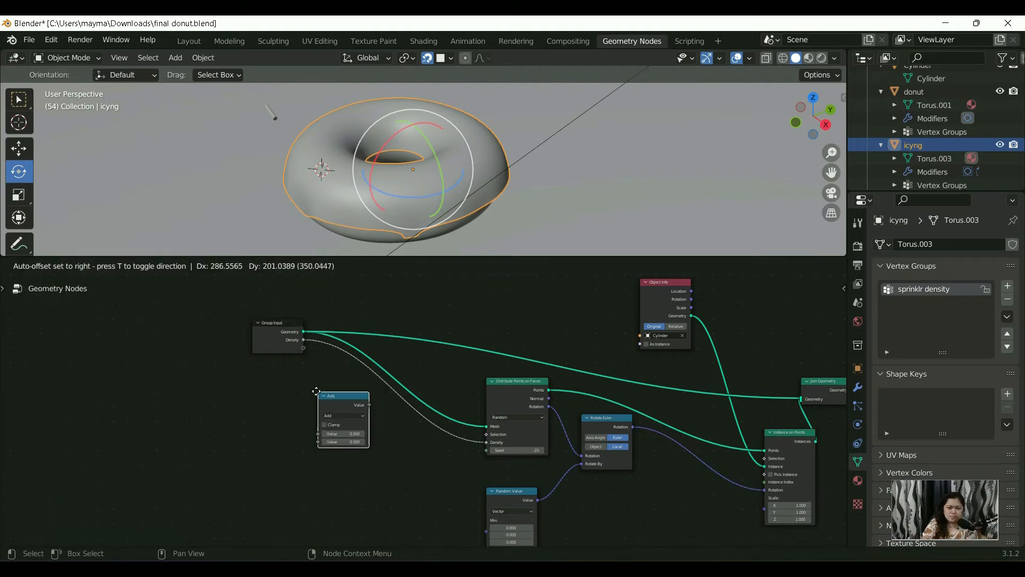
click(315, 390)
Step: Set the Math node's operation to Multiply and shift the node slightly closer to Distribute Points on Faces
scroll(309, 401, up, 3)
click(299, 417)
click(298, 290)
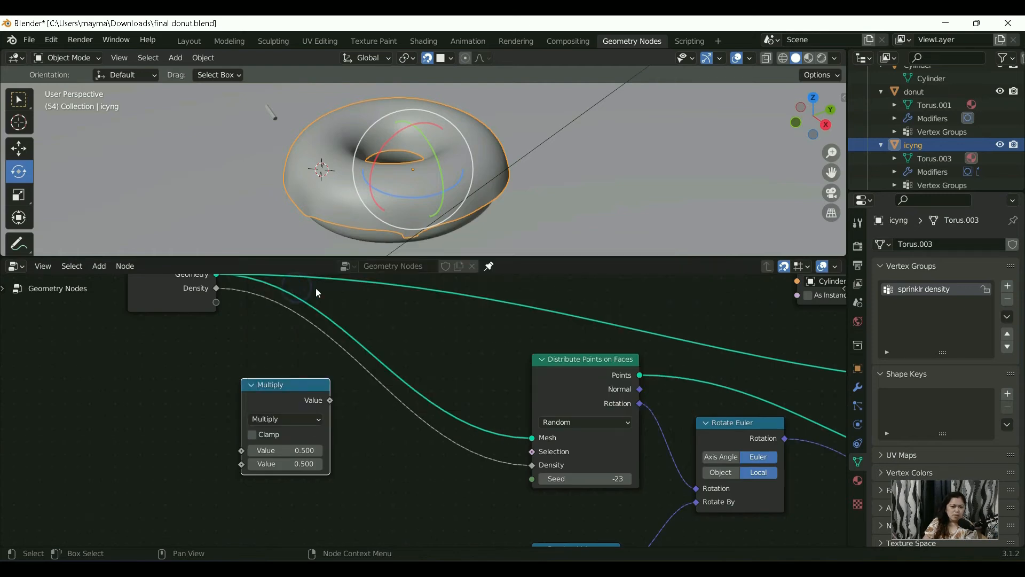
key(g)
click(341, 306)
Step: Route the Group Input's Density through the Multiply node, with a second value of 5000, into the Density of Distribute Points on Faces
click(216, 288)
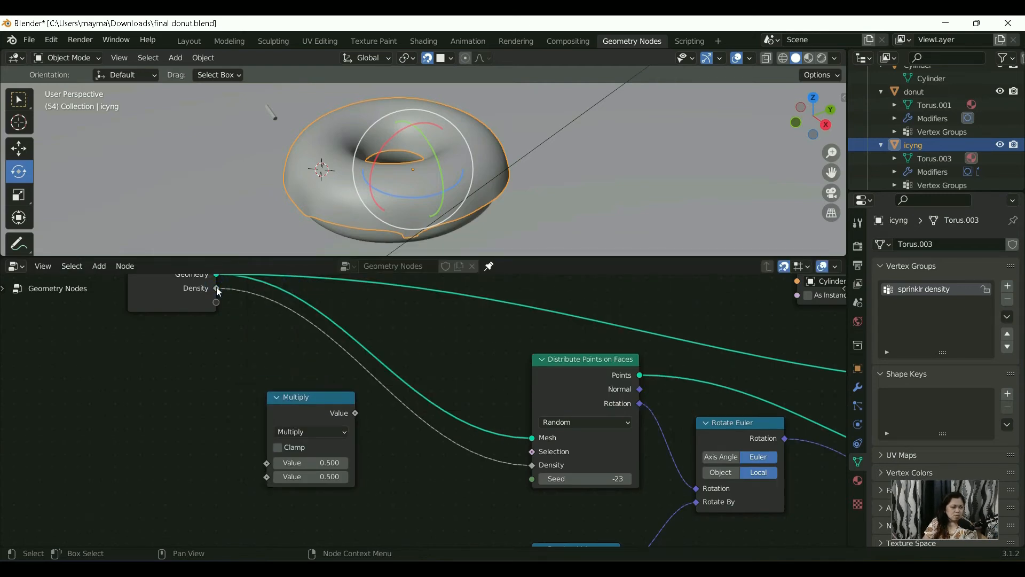
drag(533, 466, 265, 463)
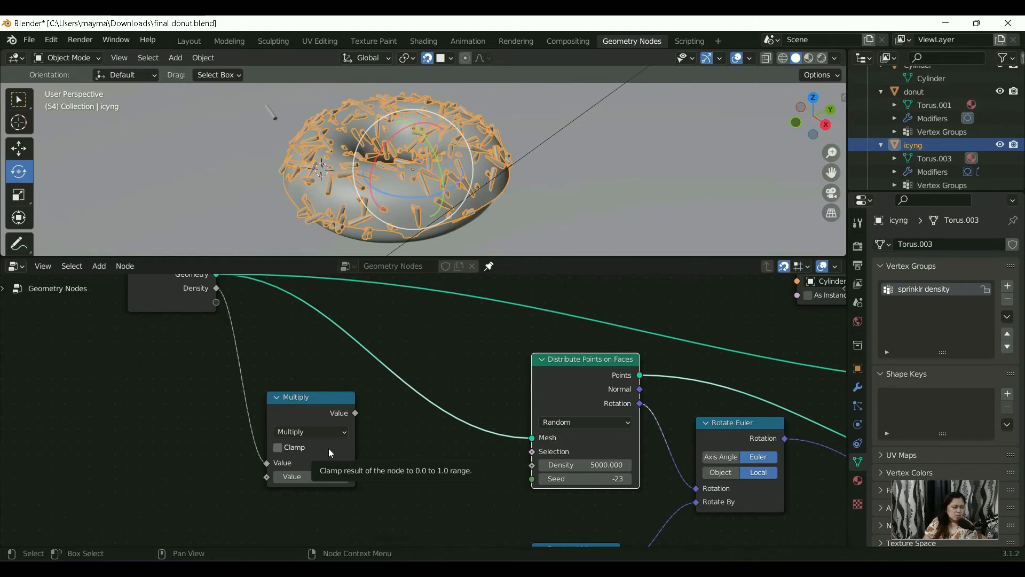
click(334, 477)
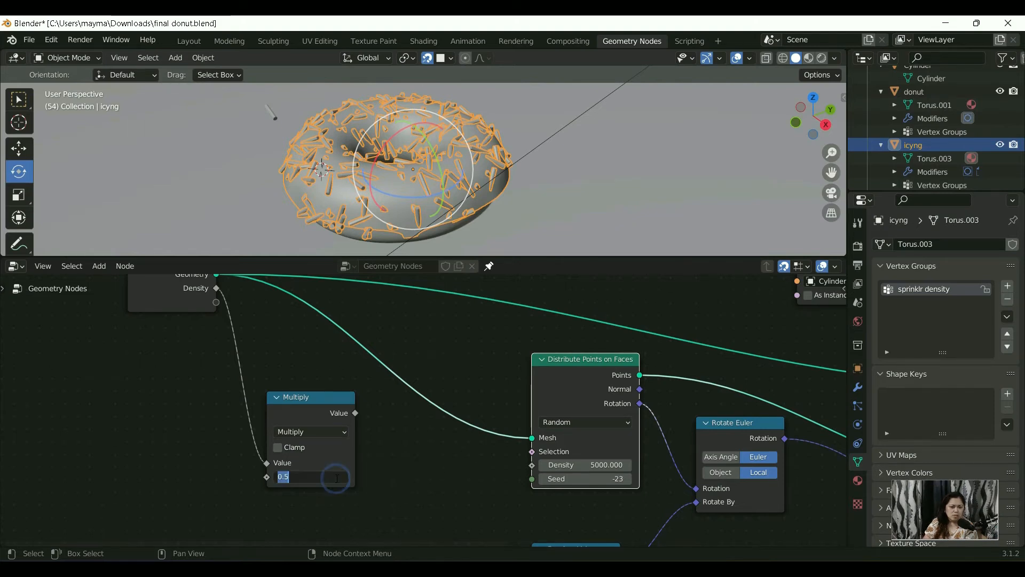
key(Return)
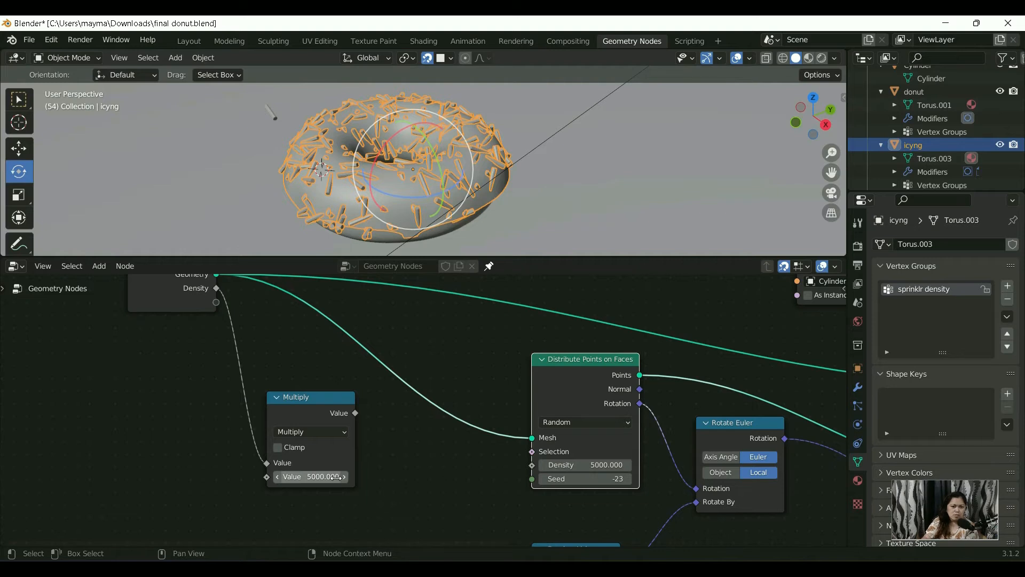
click(324, 478)
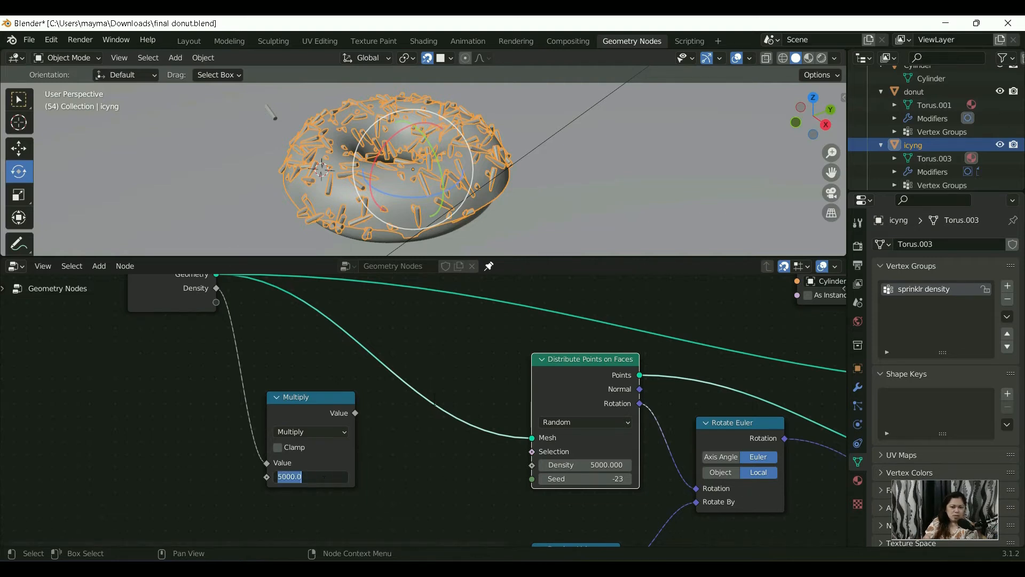
drag(355, 413, 361, 414)
drag(409, 452, 511, 470)
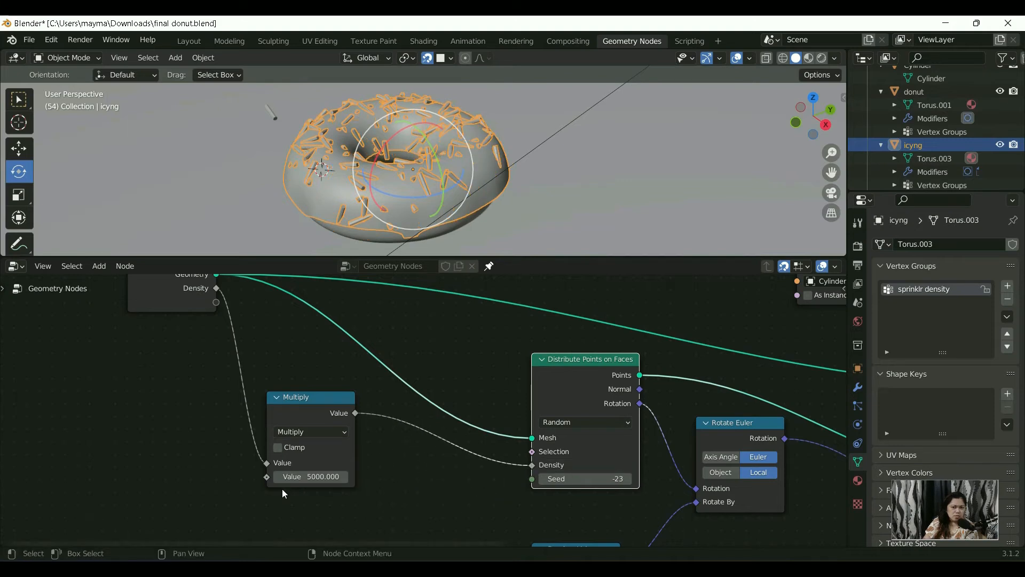
Step: Try 6000, 50000 and 20000 as the Multiply node's second value to compare sprinkle densities
click(323, 477)
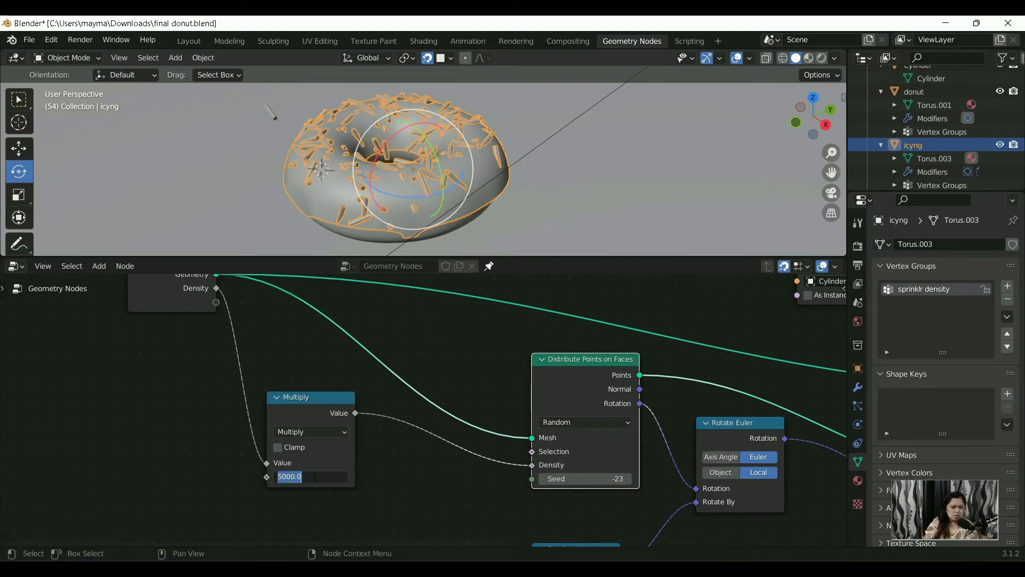
text(6000)
key(Return)
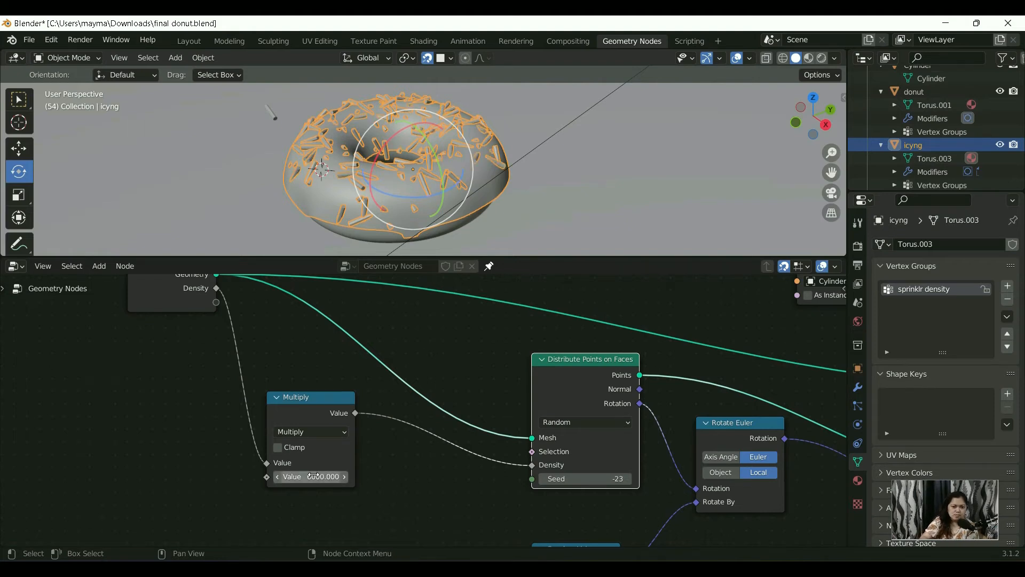
click(313, 476)
text(50000)
key(Return)
click(314, 476)
text(20)
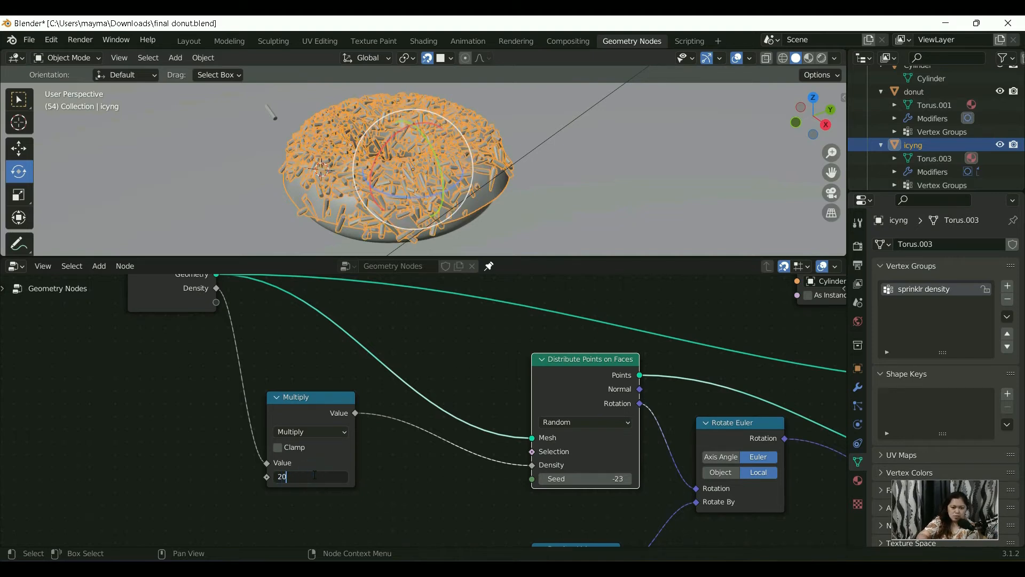
text(000)
key(Return)
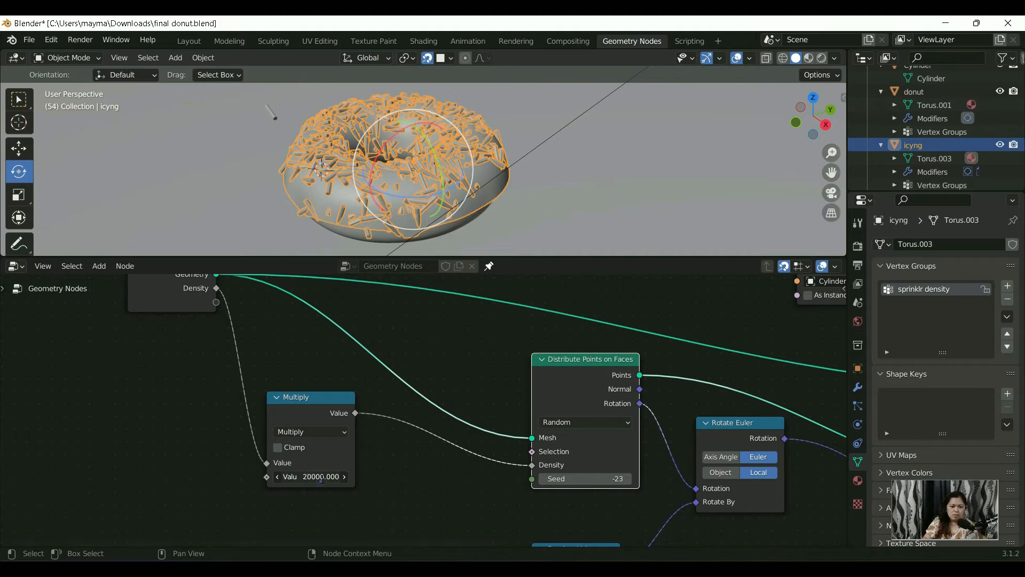
Step: Set the Multiply node's second value to 10000 and inspect the sprinkles up close
click(320, 477)
text(1000)
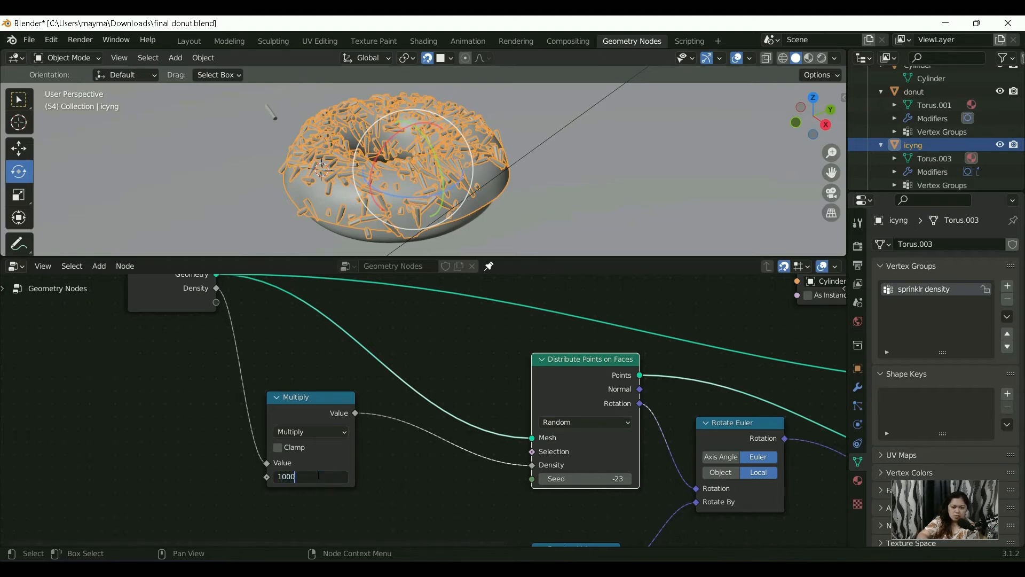
text(0)
key(Return)
scroll(465, 175, up, 5)
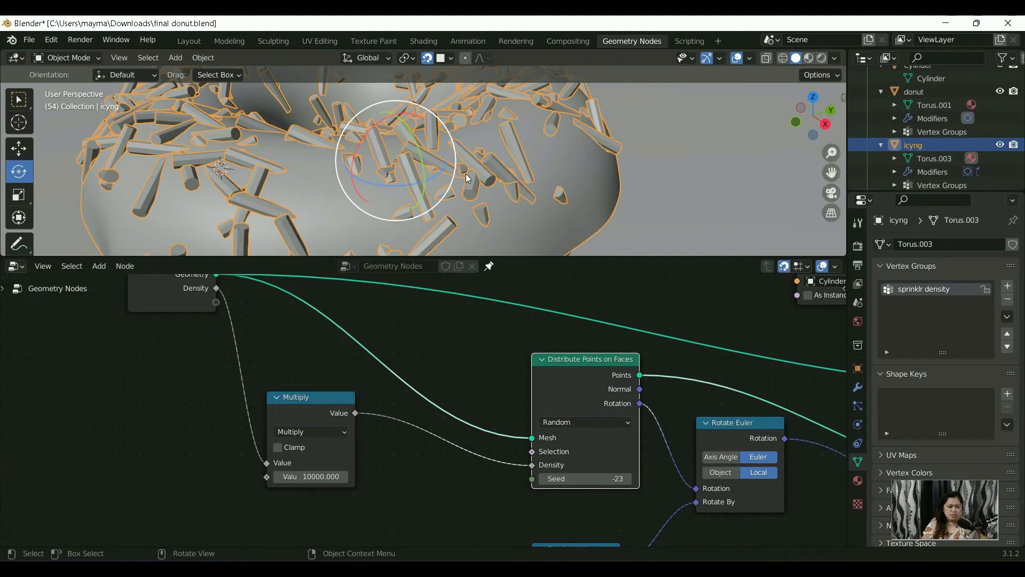
Step: Expose the Multiply node's second Value by linking it to a new Group Input socket
drag(267, 477, 136, 356)
scroll(431, 409, down, 1)
middle_drag(451, 422, 340, 394)
scroll(341, 394, down, 5)
Step: Examine the node chain from the Group Input through Rotate Euler and Instance on Points to the Group Output
middle_drag(422, 410, 460, 412)
scroll(227, 377, up, 4)
middle_drag(281, 403, 297, 438)
scroll(266, 425, up, 1)
scroll(513, 484, up, 1)
middle_drag(513, 484, 352, 374)
middle_drag(495, 447, 305, 435)
scroll(347, 447, up, 2)
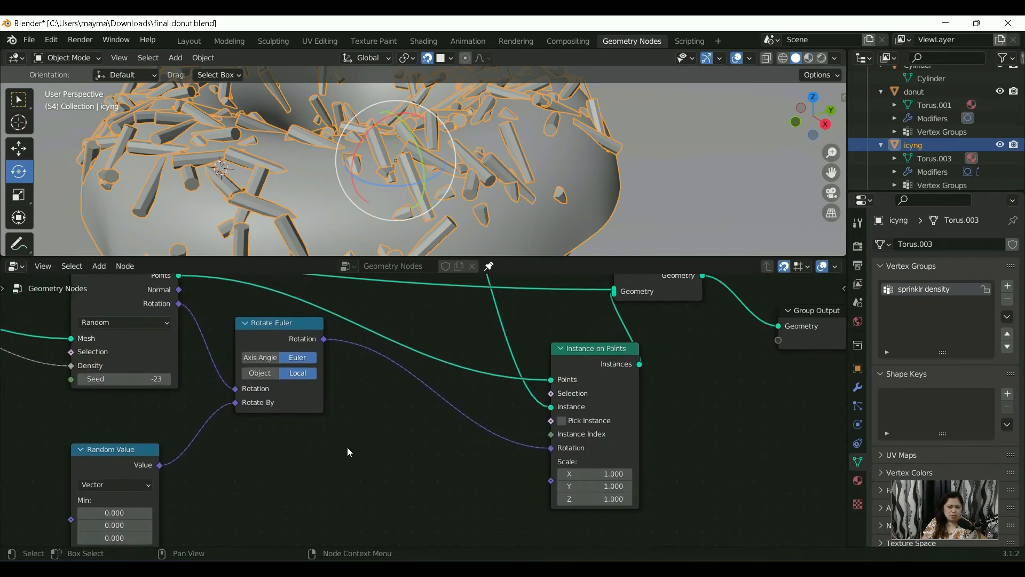
middle_drag(375, 447, 347, 460)
scroll(363, 413, down, 2)
scroll(320, 413, up, 1)
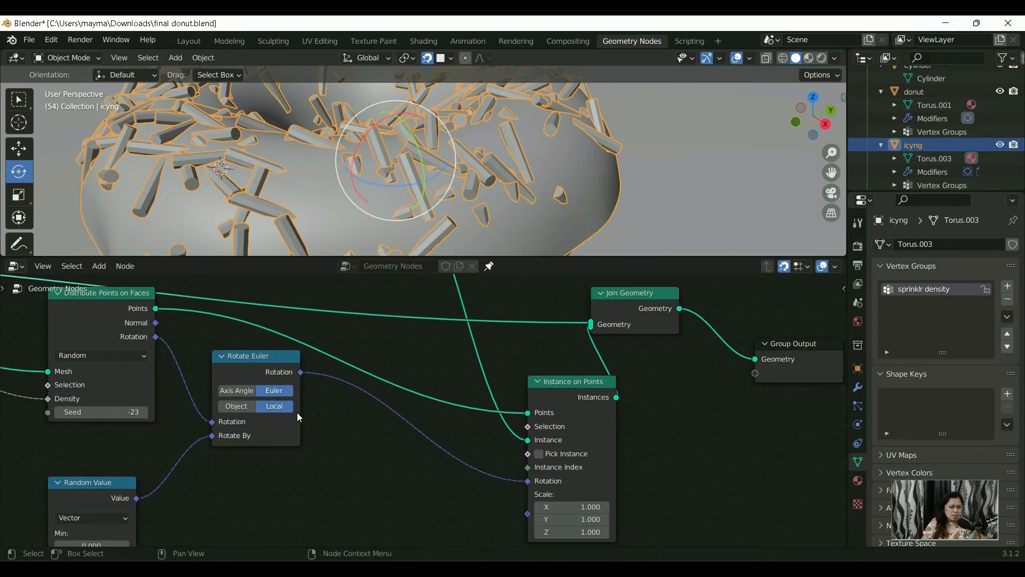
Step: Tidy the node layout by placing Object Info below Rotate Euler and moving the nodes after Group Input closer to it
scroll(358, 367, down, 2)
middle_drag(365, 420, 366, 440)
scroll(364, 385, down, 3)
middle_drag(378, 346, 361, 377)
scroll(365, 338, down, 4)
drag(374, 318, 387, 490)
scroll(450, 469, up, 3)
middle_drag(458, 468, 492, 399)
scroll(641, 470, down, 4)
drag(697, 488, 278, 331)
drag(256, 377, 251, 358)
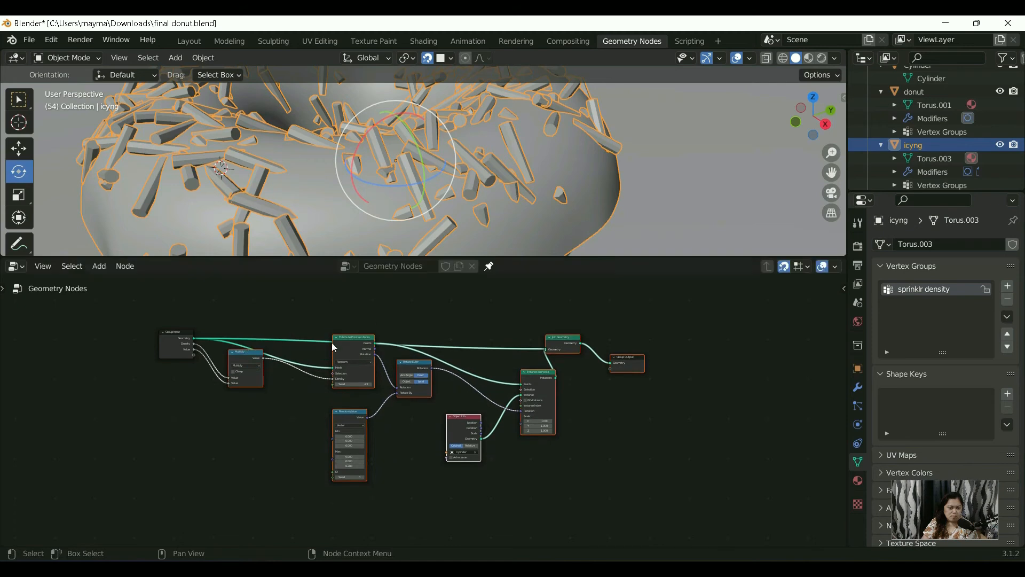
Step: Move the Join Geometry and Group Output nodes closer in, above the Distribute Points on Faces chain
scroll(315, 335, up, 1)
click(302, 329)
drag(731, 353, 407, 330)
scroll(424, 398, up, 2)
middle_drag(422, 383, 418, 327)
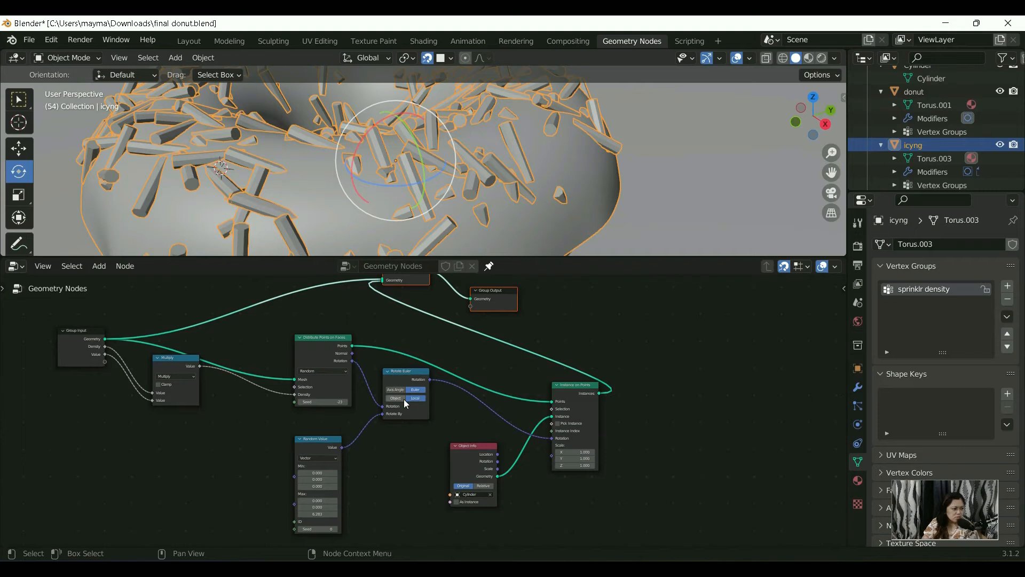
Step: Set the Seed of the Distribute Points on Faces node to 2000
scroll(354, 421, up, 2)
scroll(285, 411, up, 1)
scroll(273, 408, up, 2)
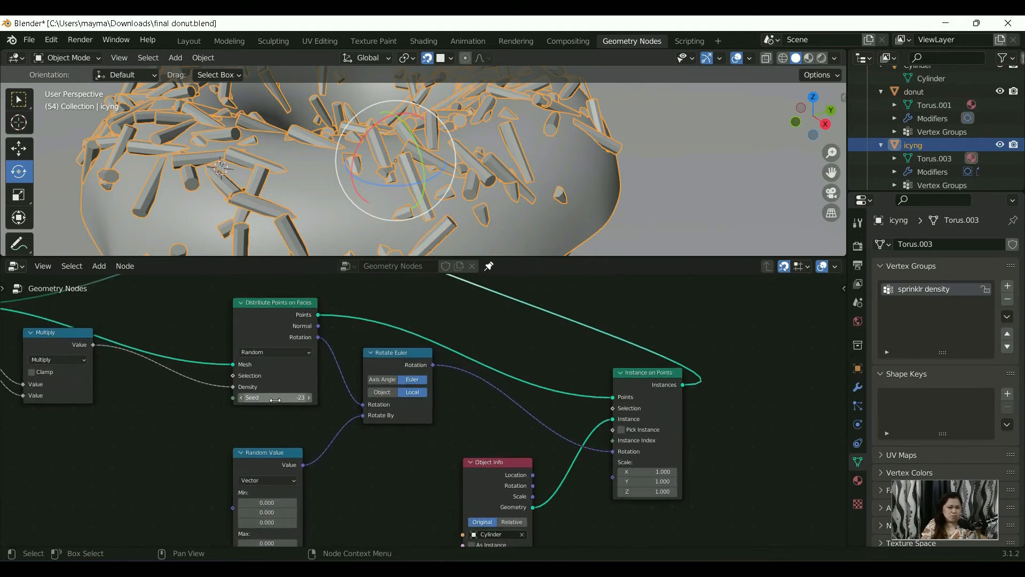
scroll(275, 400, up, 3)
click(326, 398)
text(2000)
key(Return)
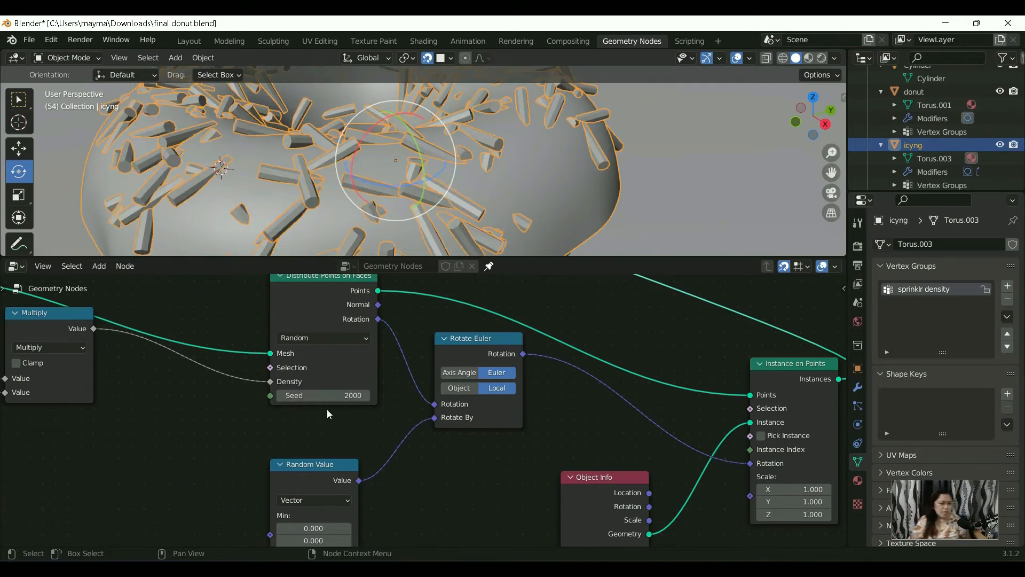
Step: Raise the Distribute Points on Faces Seed one step at a time to 2011, comparing the sprinkle layouts
scroll(327, 413, down, 2)
scroll(389, 127, down, 3)
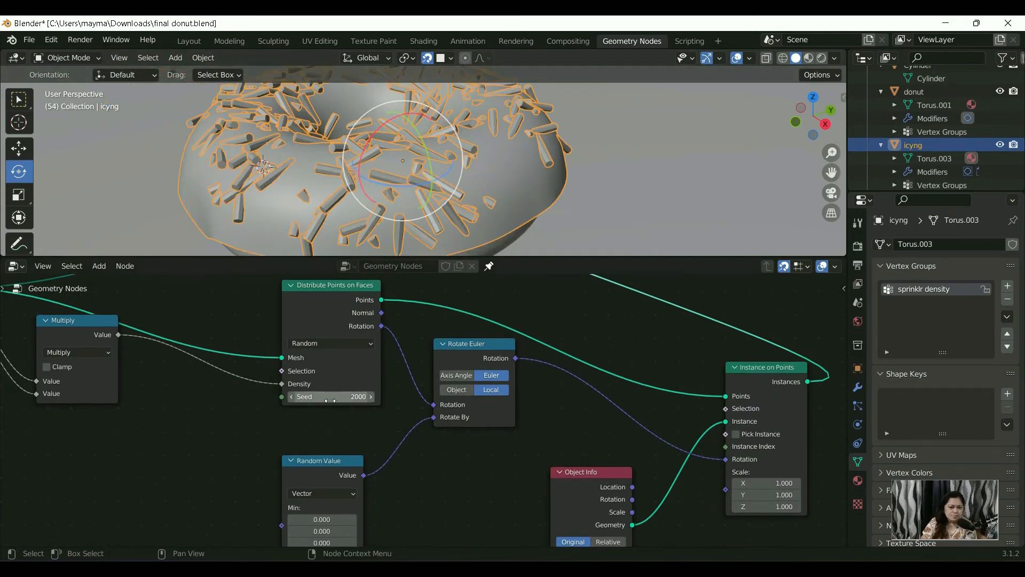
click(371, 396)
click(370, 397)
click(371, 396)
click(371, 396)
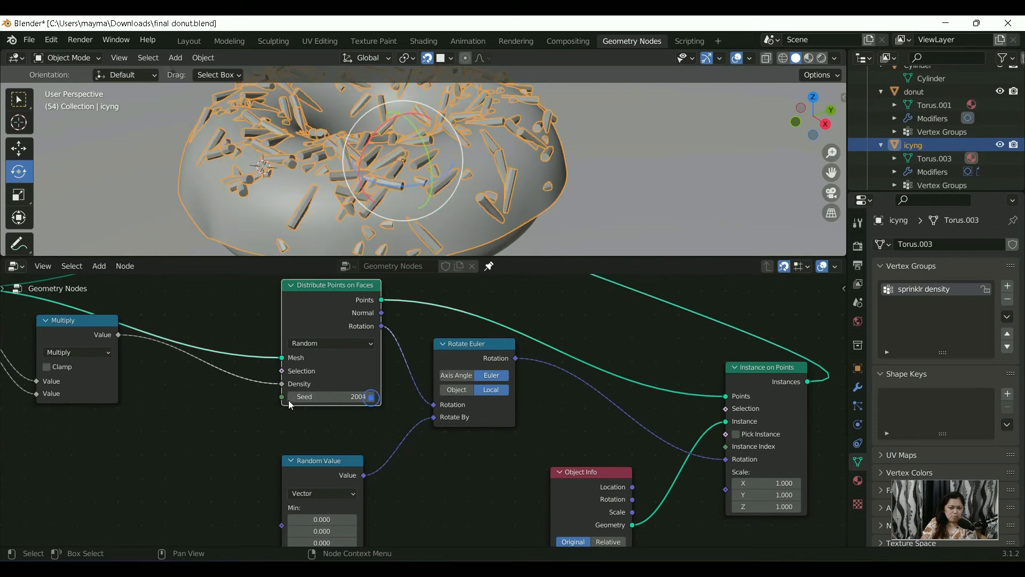
click(371, 396)
click(371, 396)
click(371, 396)
click(370, 396)
click(370, 396)
click(371, 396)
click(370, 397)
scroll(422, 406, down, 2)
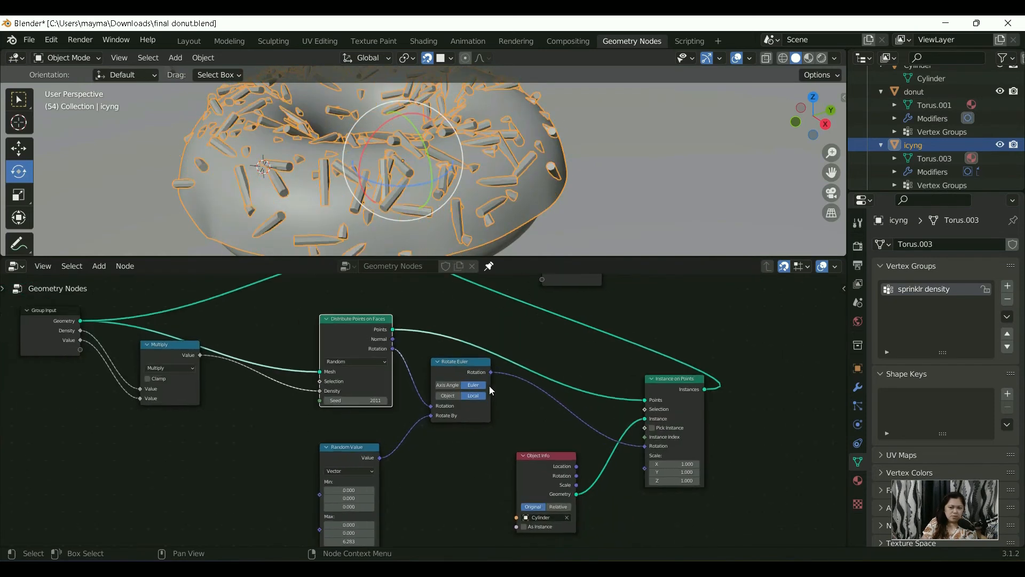
Step: Switch Distribute Points on Faces to Poisson Disk with Distance Min 0.006 m and Density Max 10000
scroll(489, 386, up, 3)
scroll(482, 424, up, 2)
click(393, 407)
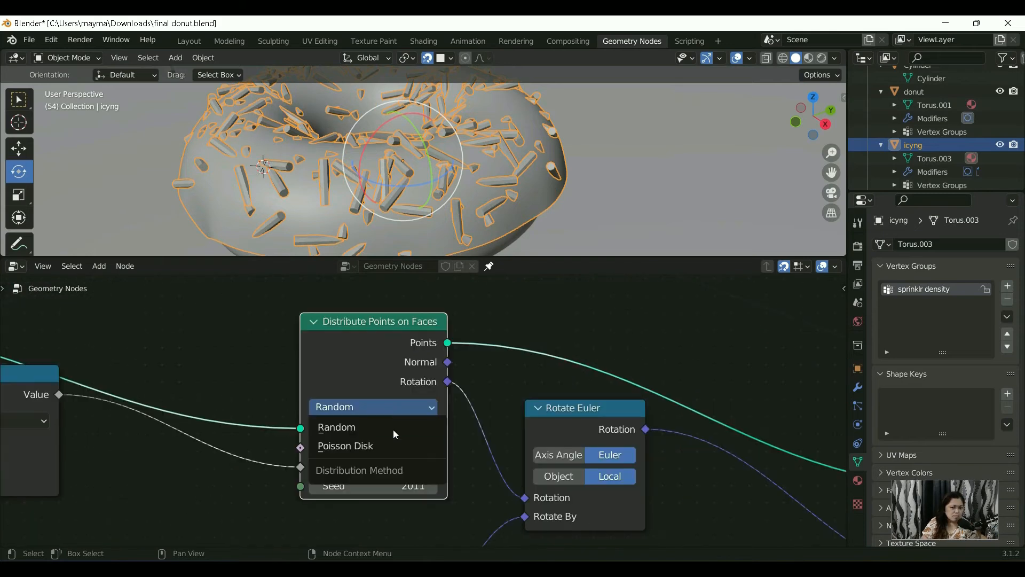
click(389, 448)
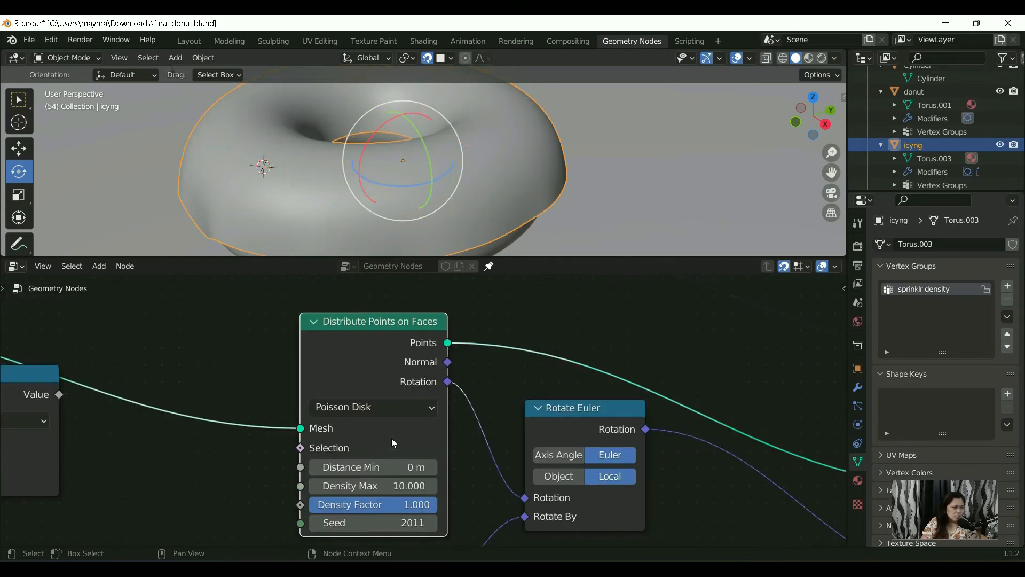
scroll(394, 437, down, 2)
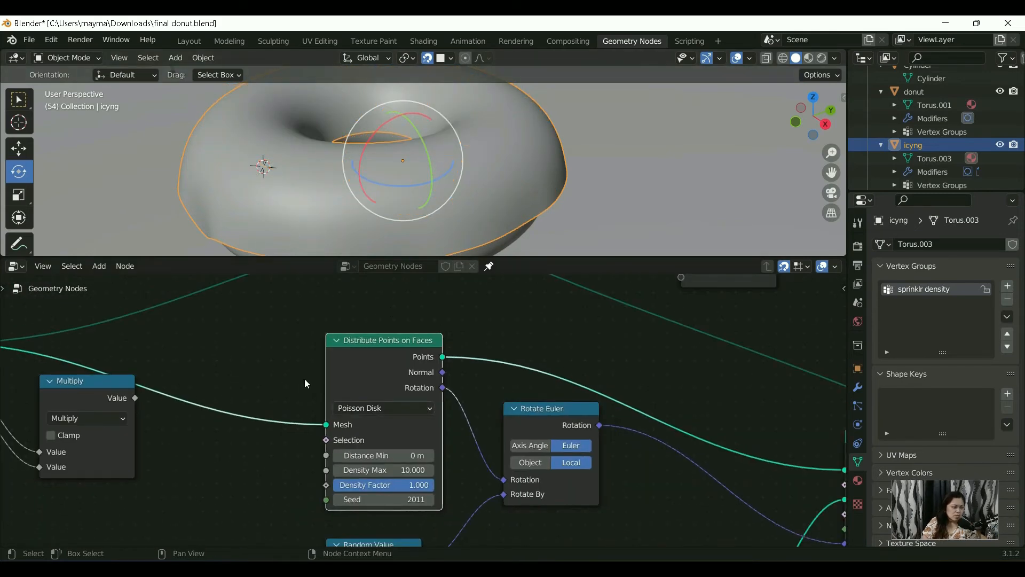
scroll(421, 414, up, 2)
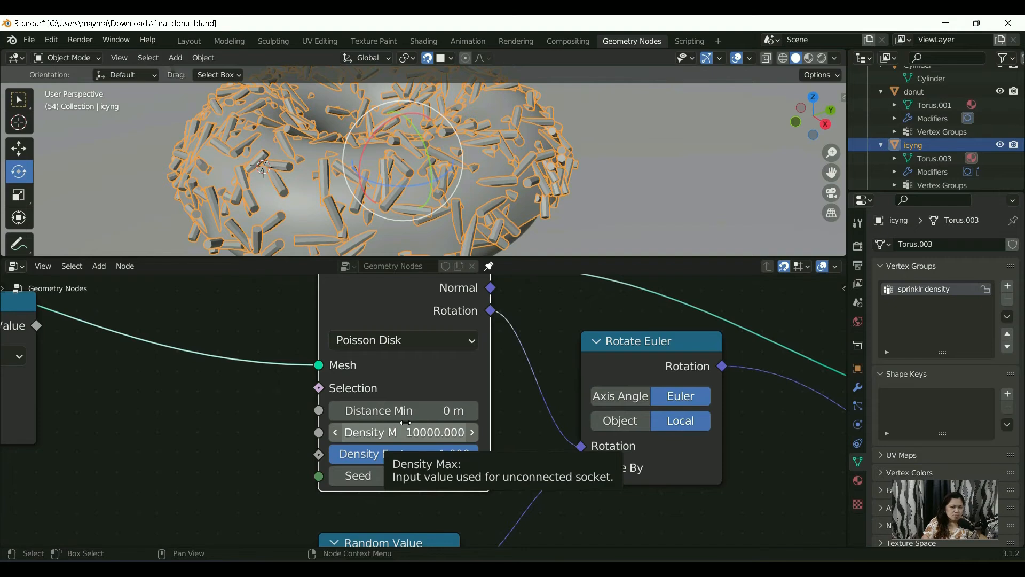
scroll(406, 423, down, 1)
click(398, 411)
text(.006)
key(Return)
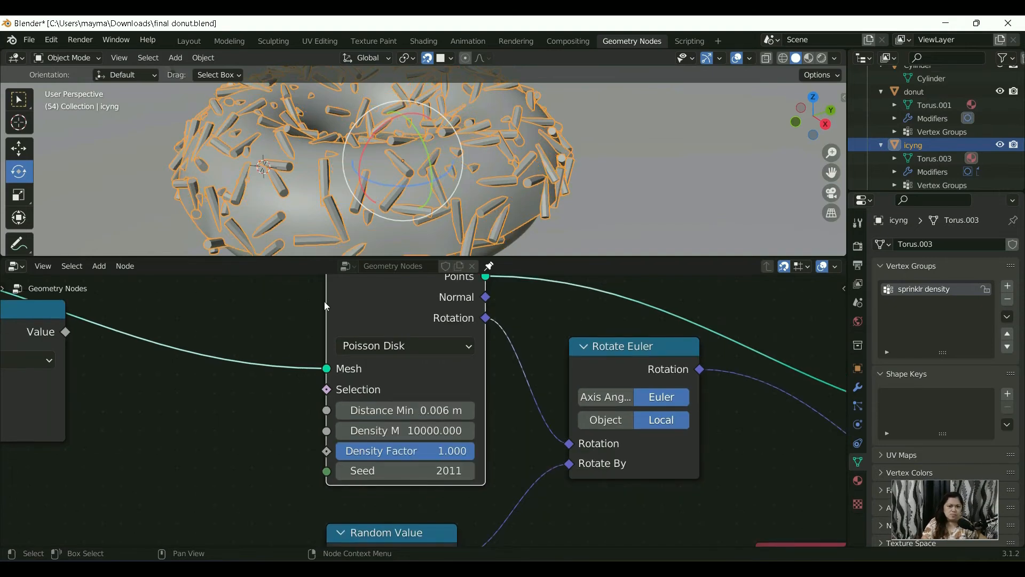
Step: Move the Group Input's Density link from the Multiply node's first Value to the Seed input of Distribute Points on Faces
scroll(388, 188, down, 3)
scroll(389, 199, up, 8)
scroll(391, 203, down, 6)
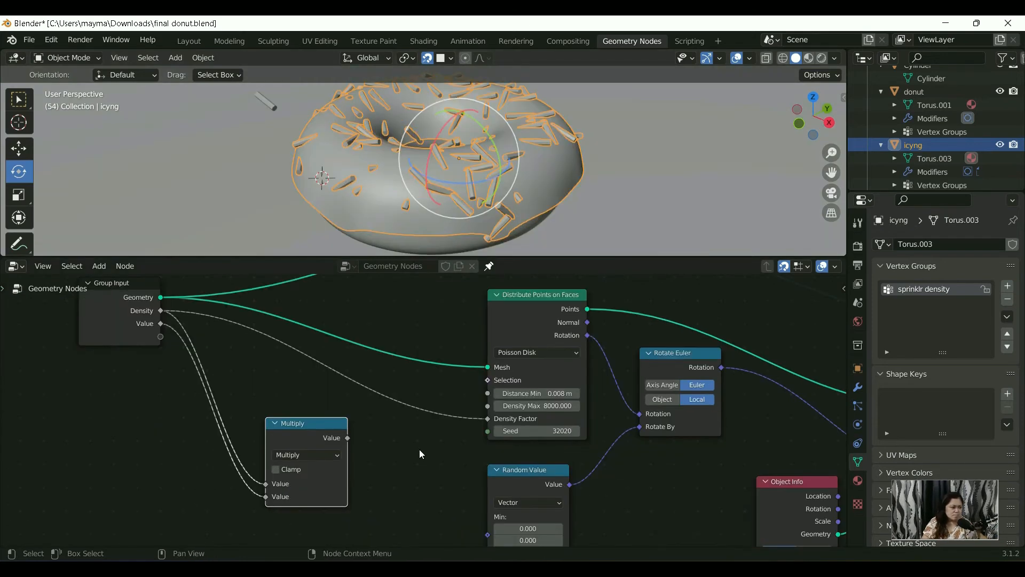
middle_drag(677, 467, 535, 419)
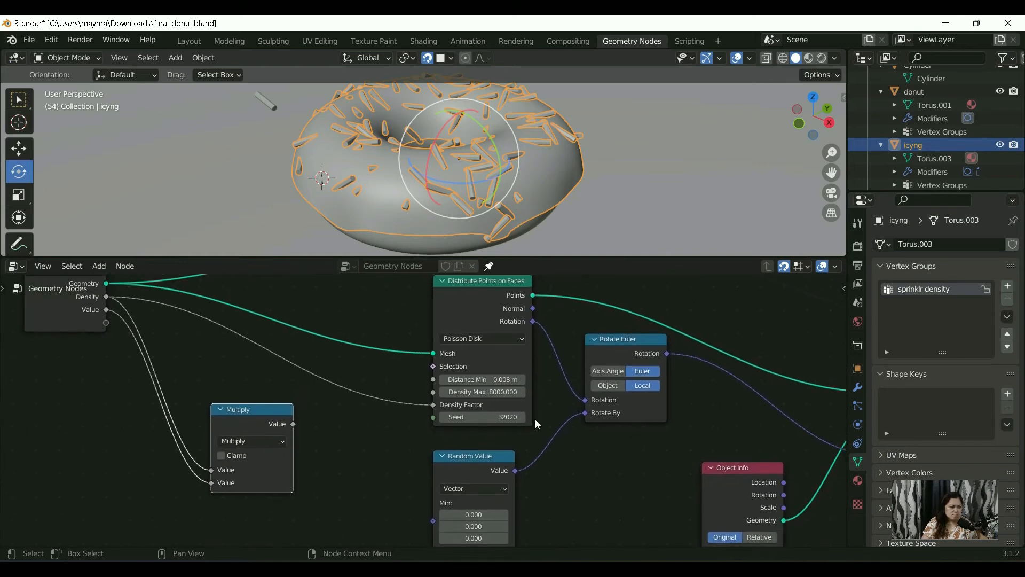
middle_drag(581, 465, 660, 475)
middle_drag(456, 300, 486, 364)
scroll(485, 364, down, 1)
middle_drag(270, 425, 218, 391)
drag(274, 484, 472, 435)
middle_drag(442, 461, 443, 450)
drag(328, 419, 306, 418)
click(291, 447)
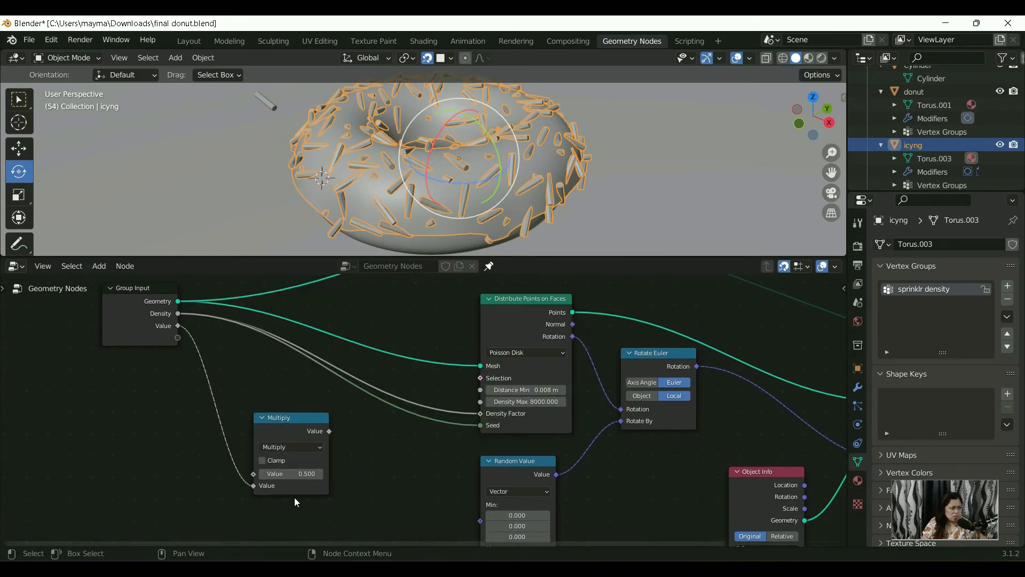
Step: Reroute the Value link to the Multiply node's first input and the two Density links to Density Max and Density Factor
drag(253, 485, 253, 473)
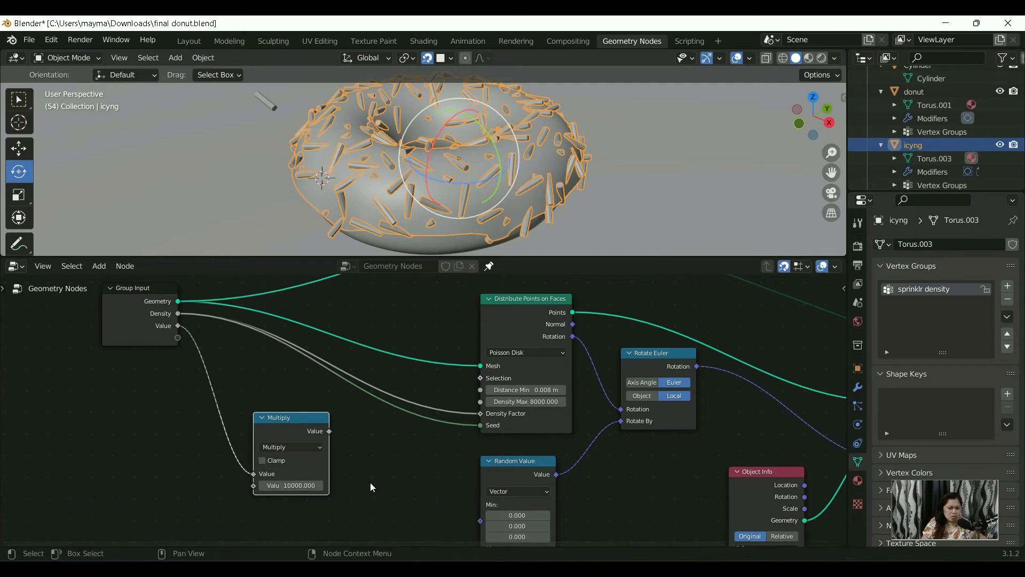
drag(481, 413, 480, 402)
drag(480, 425, 480, 414)
scroll(432, 475, down, 1)
middle_drag(431, 475, 430, 473)
scroll(429, 466, up, 1)
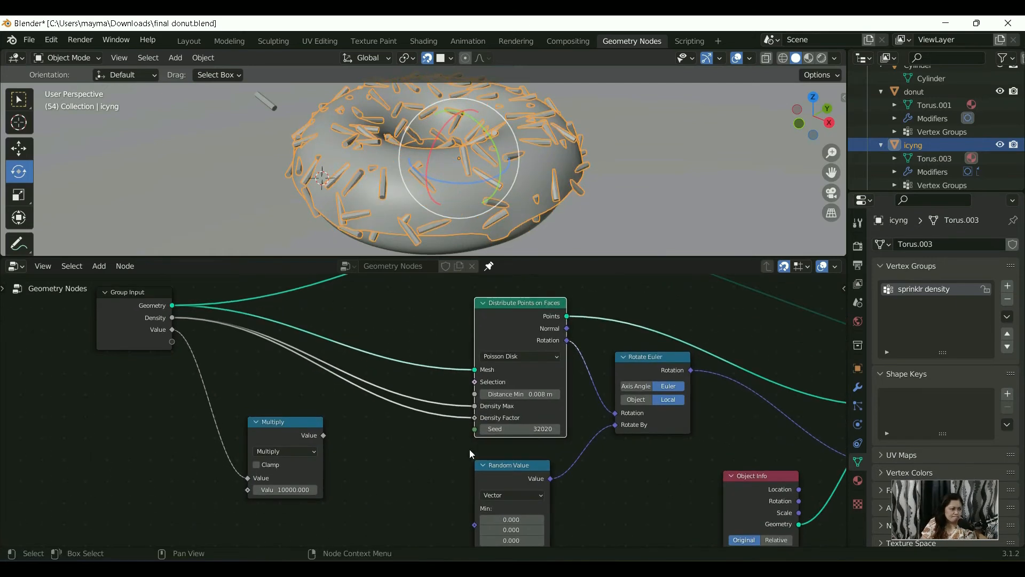
Step: Keep Distance Min at 0.008 m and set the Distribute Points on Faces Seed to 3220
click(516, 394)
key(Return)
drag(539, 428, 533, 431)
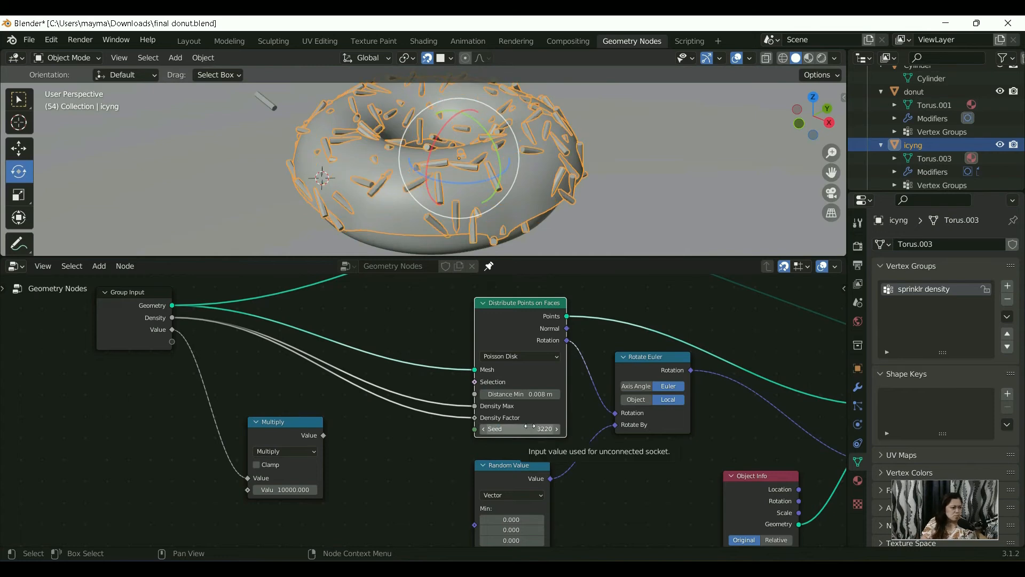
Step: Examine the sprinkle distribution on the icing from several angles alongside the node setup
middle_drag(533, 430, 533, 351)
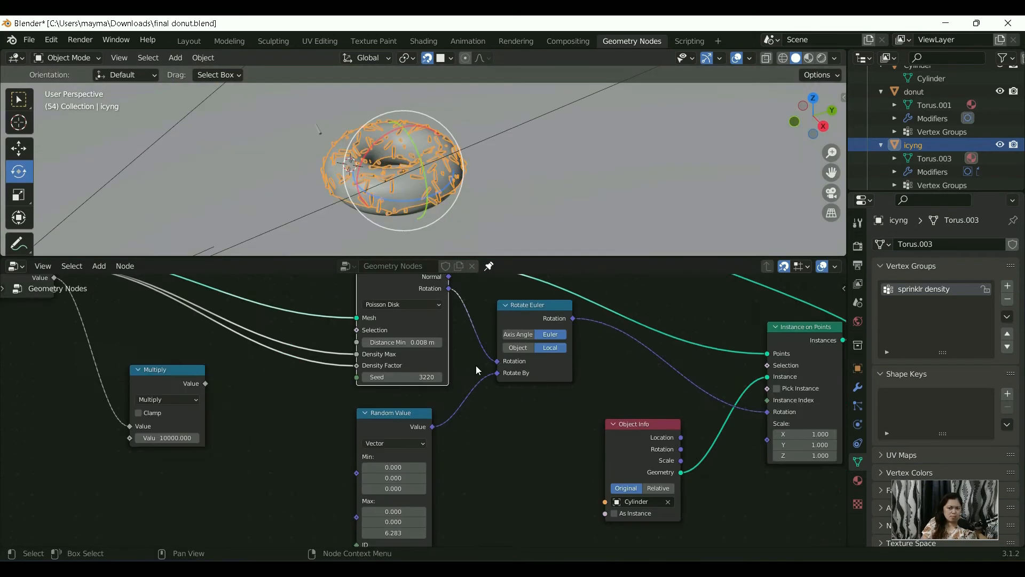
scroll(476, 370, up, 1)
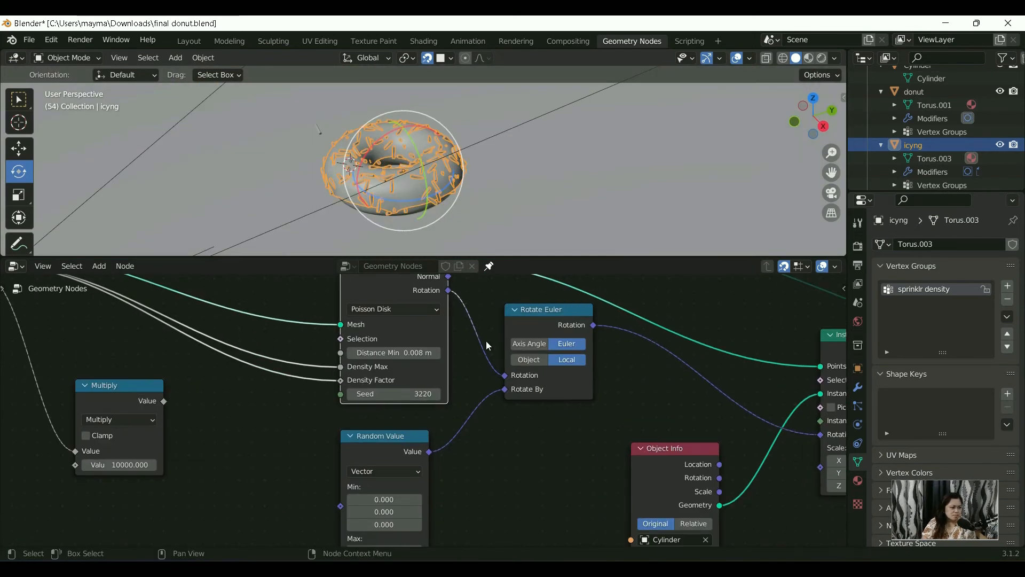
scroll(521, 367, down, 1)
scroll(521, 367, up, 1)
scroll(401, 187, up, 5)
middle_drag(391, 155, 420, 147)
scroll(420, 147, down, 2)
scroll(434, 304, down, 1)
scroll(428, 382, down, 3)
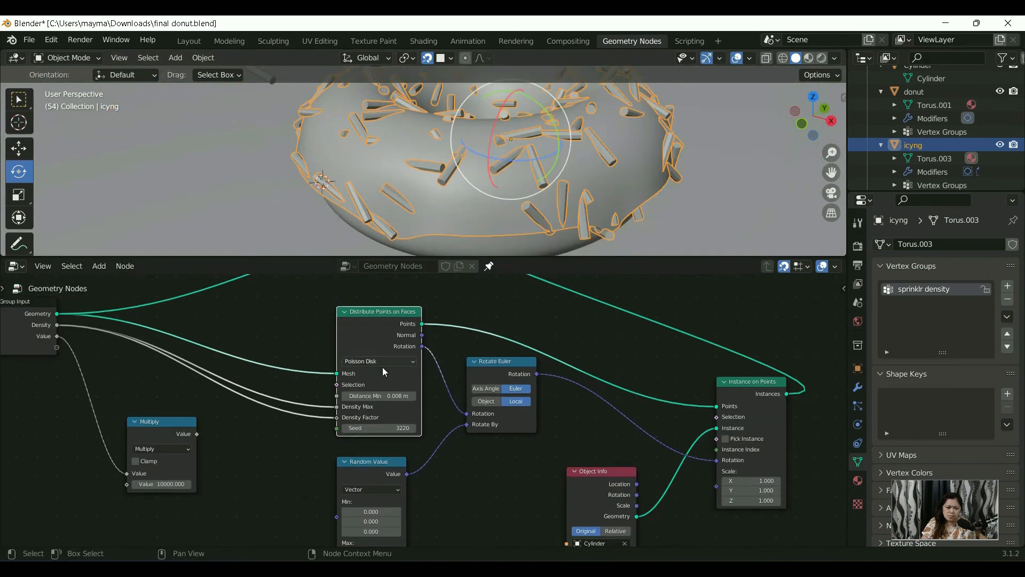
middle_drag(350, 413, 361, 388)
Step: Try feeding Density Factor from the Group Input's Value and from the Multiply node's output
scroll(441, 183, down, 3)
middle_drag(441, 183, 414, 207)
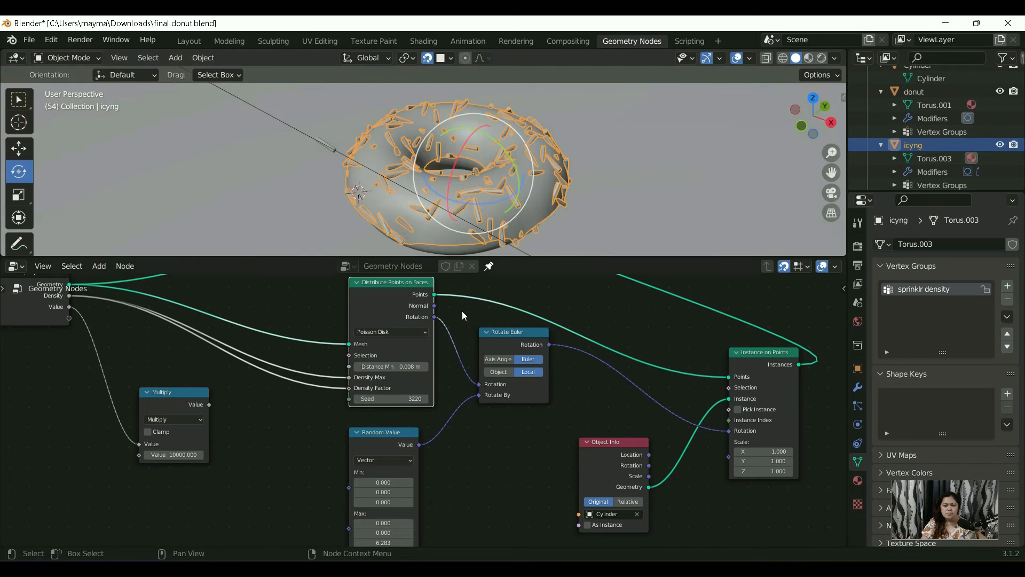
scroll(462, 311, down, 1)
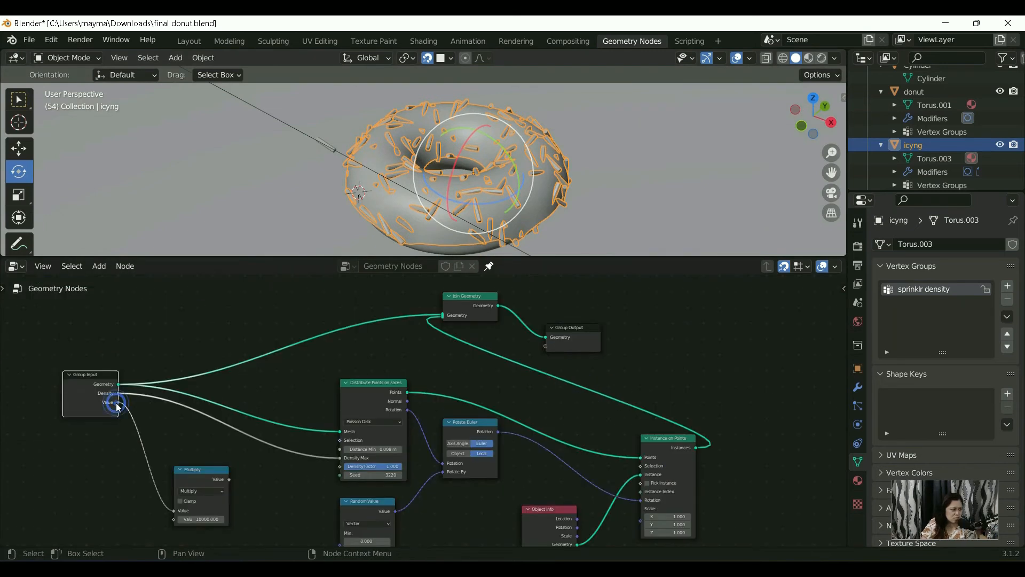
click(109, 400)
drag(118, 402, 340, 467)
click(81, 417)
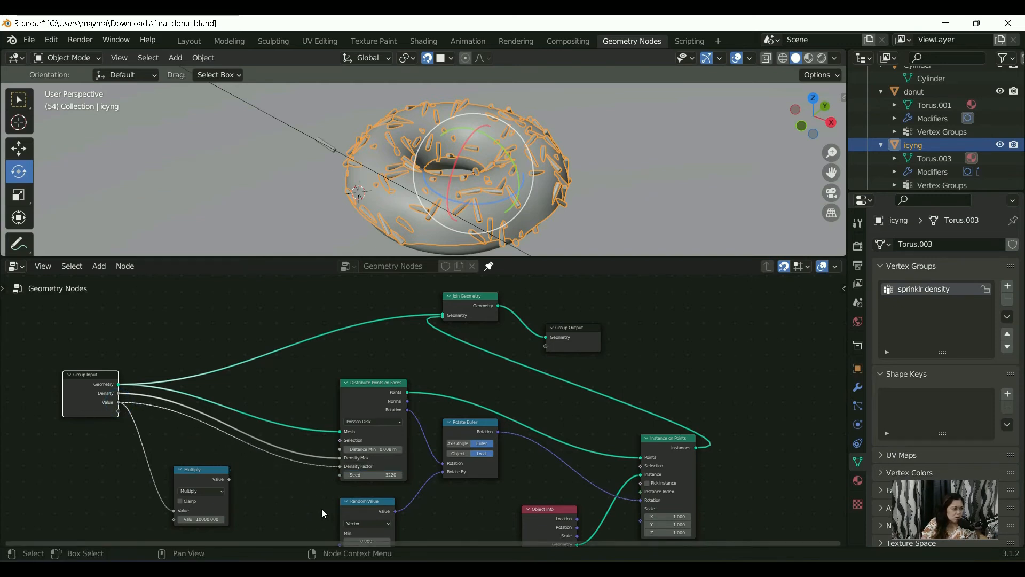
middle_drag(322, 508, 300, 466)
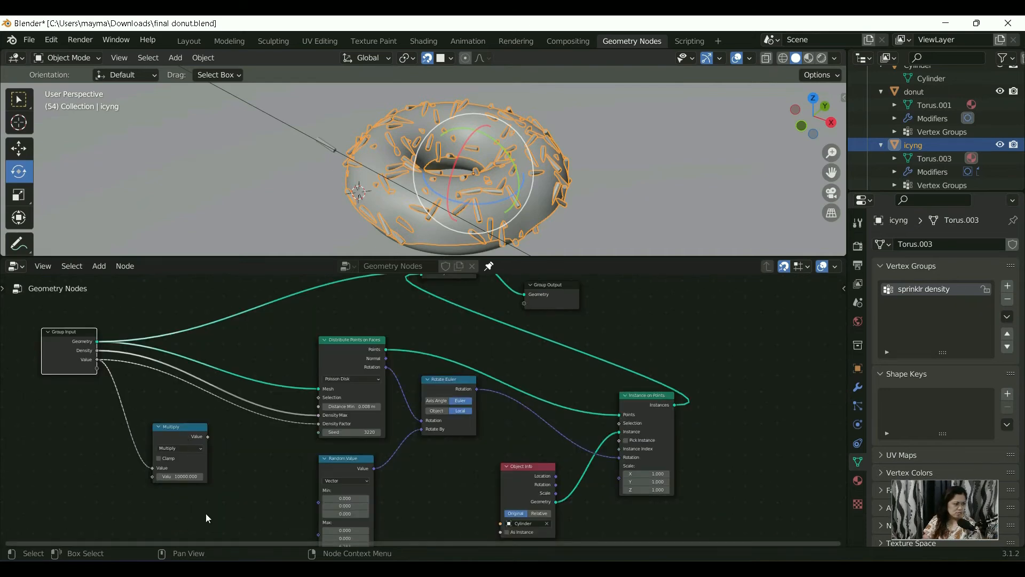
drag(208, 437, 319, 310)
middle_drag(305, 375, 339, 448)
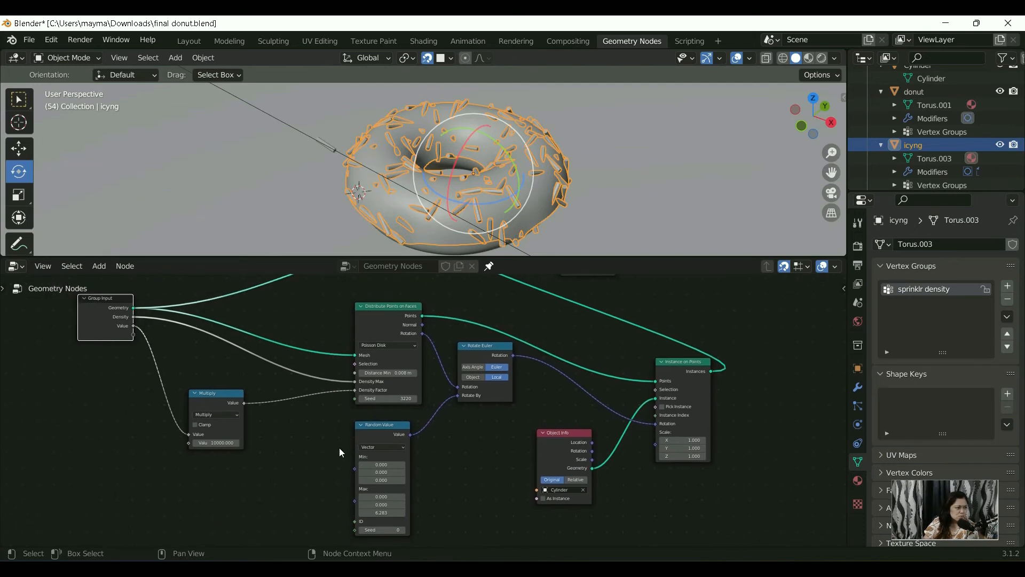
Step: Replace the Value link into the Multiply node's first input with Density, and link the Group Input's Value to Density Factor
click(138, 326)
drag(133, 326, 140, 320)
click(103, 383)
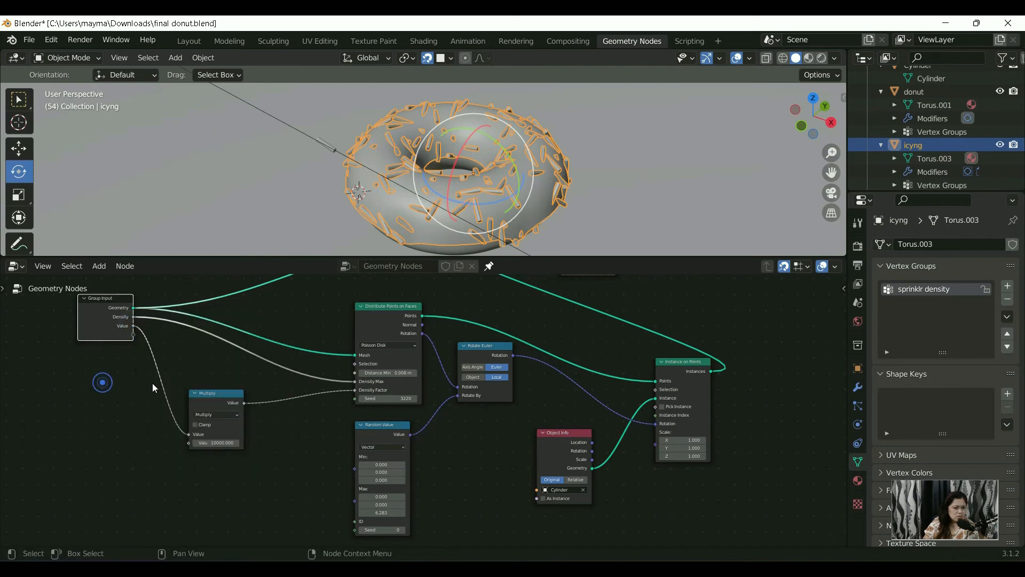
mouse_move(188, 435)
mouse_down()
mouse_move(135, 323)
mouse_move(140, 363)
mouse_move(137, 319)
mouse_move(190, 402)
mouse_move(185, 453)
mouse_move(188, 435)
mouse_up()
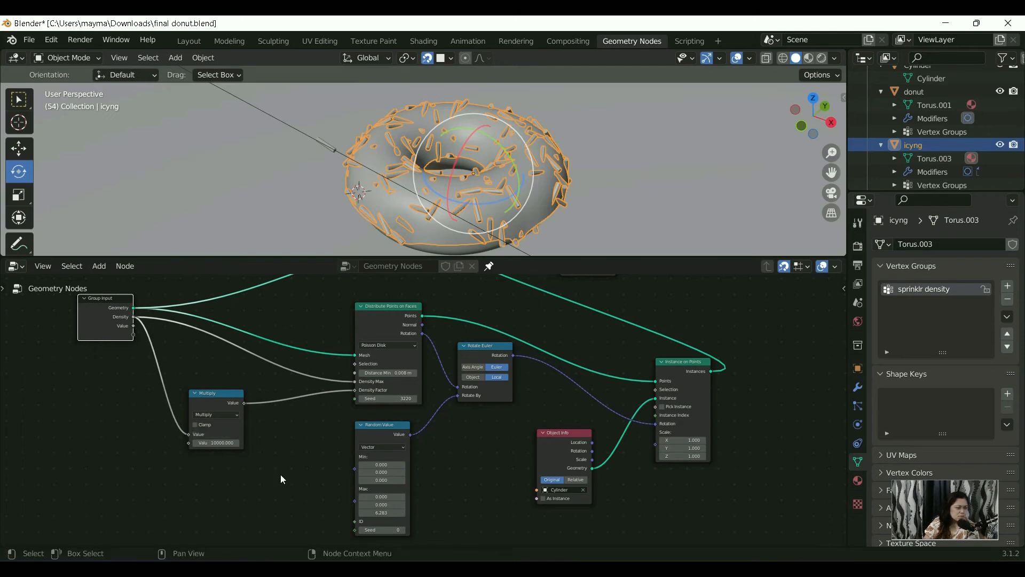
drag(132, 325, 325, 403)
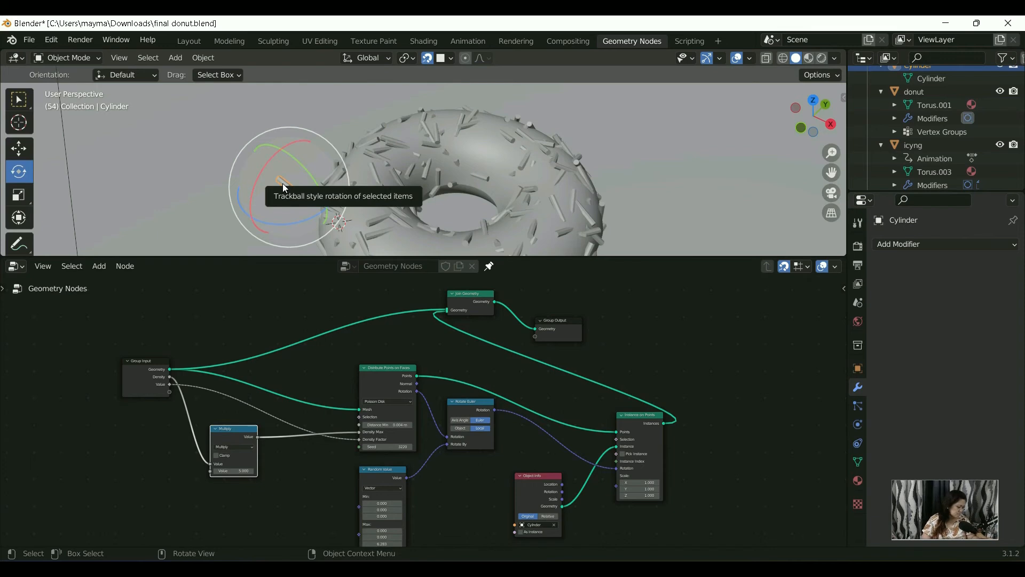
Step: Add a level 1 Subdivision modifier to the source cylinder sprinkle and inspect its shape up close
key(ctrl+1)
scroll(287, 192, up, 2)
middle_drag(265, 203, 439, 208)
scroll(512, 197, up, 4)
middle_drag(512, 197, 503, 200)
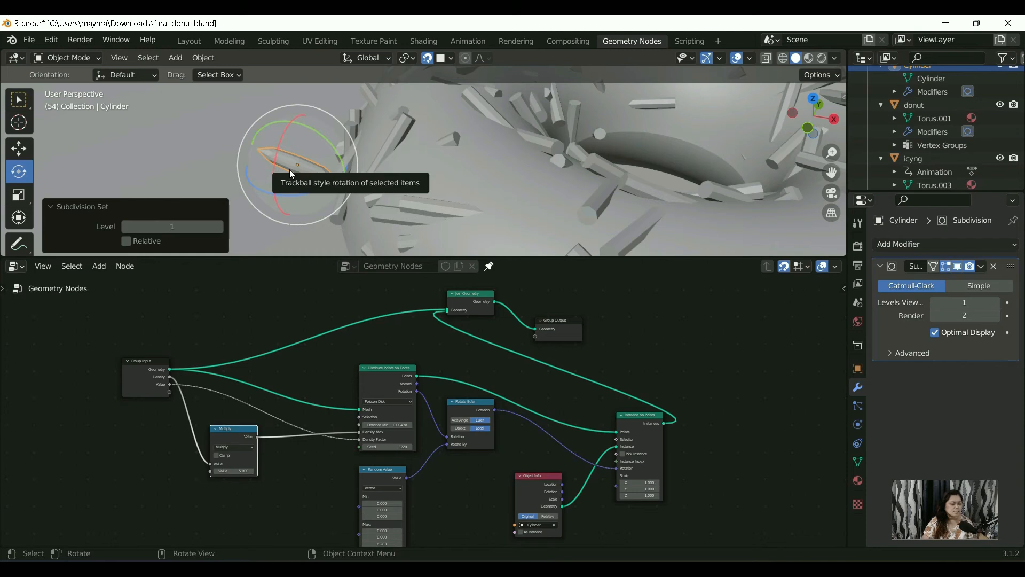
mouse_move(252, 171)
middle_down()
mouse_move(274, 165)
mouse_move(246, 171)
mouse_move(257, 174)
middle_up()
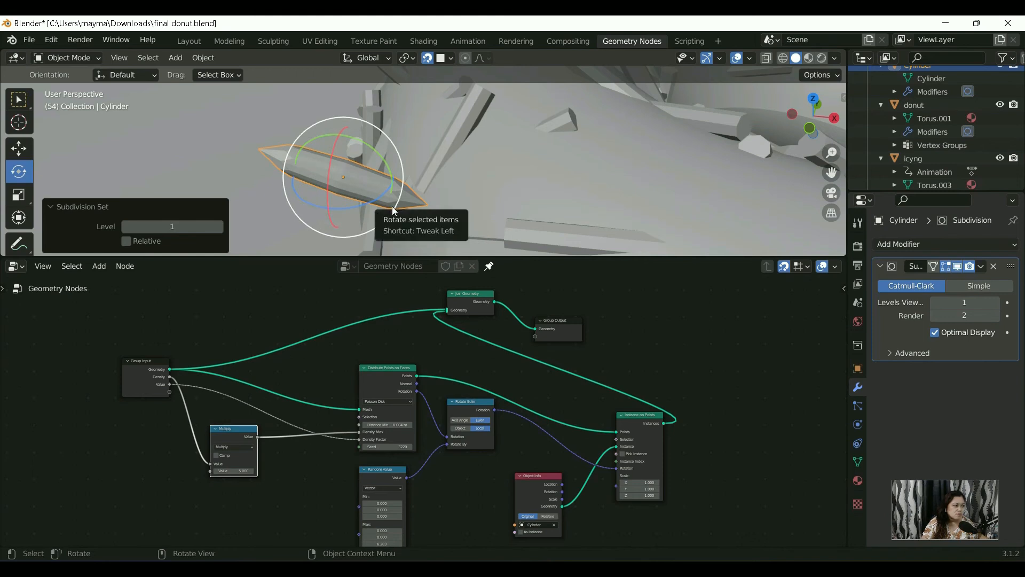
middle_drag(350, 188, 299, 197)
Step: Enter Edit Mode on the sprinkle and add a single loop cut around its middle with a factor of about 0.010
click(275, 123)
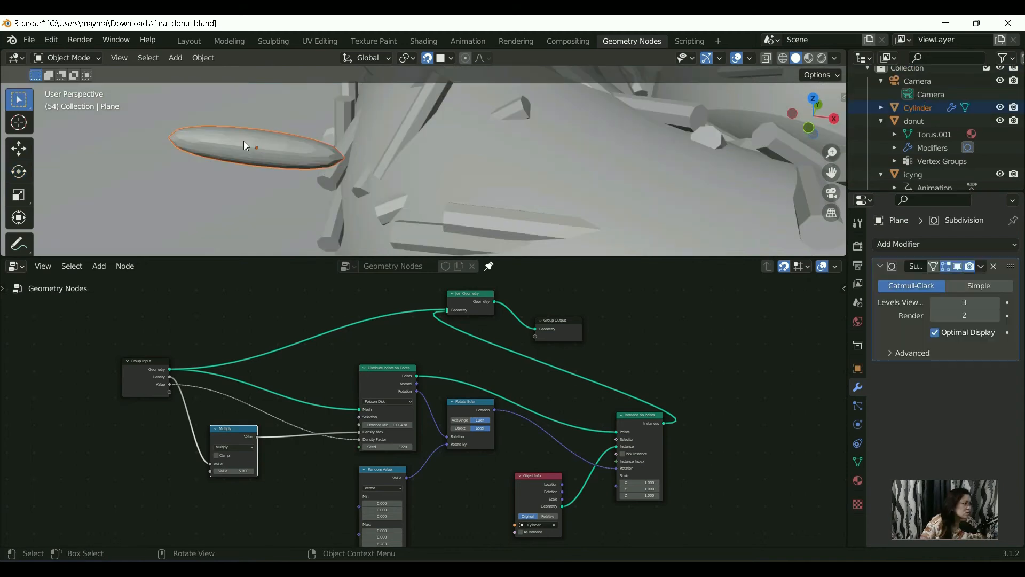
click(80, 57)
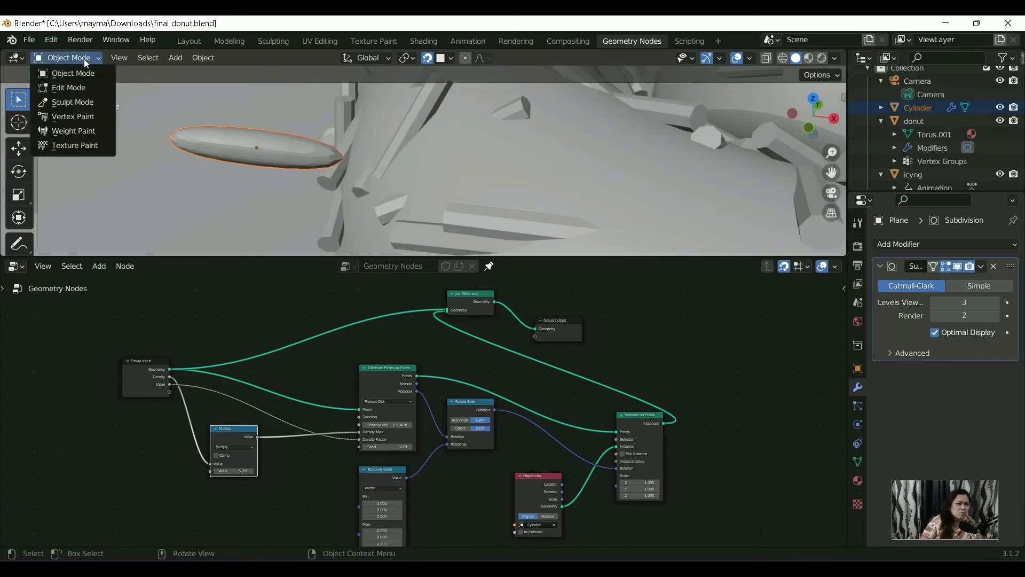
click(97, 91)
key(ctrl+r)
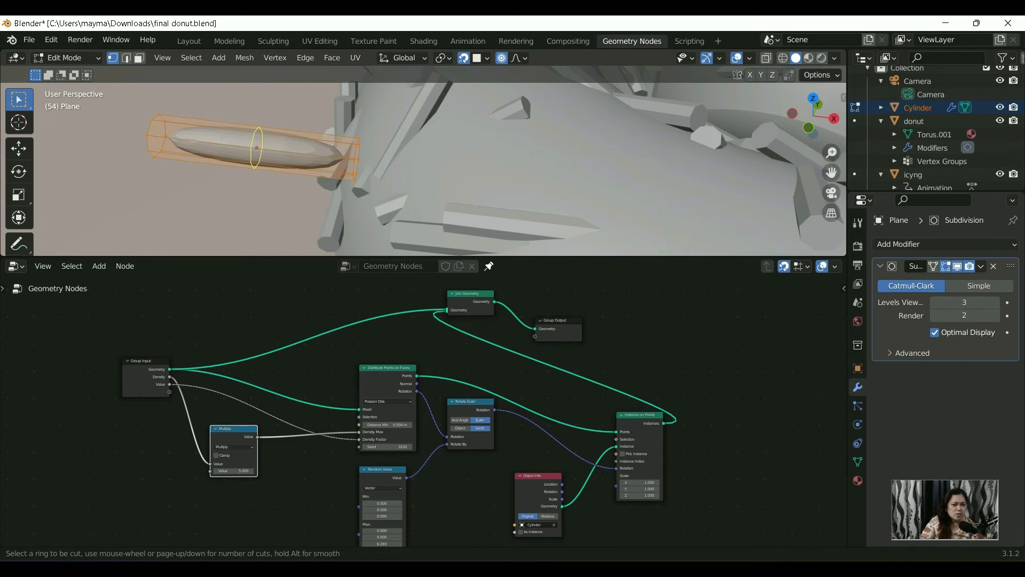
click(257, 147)
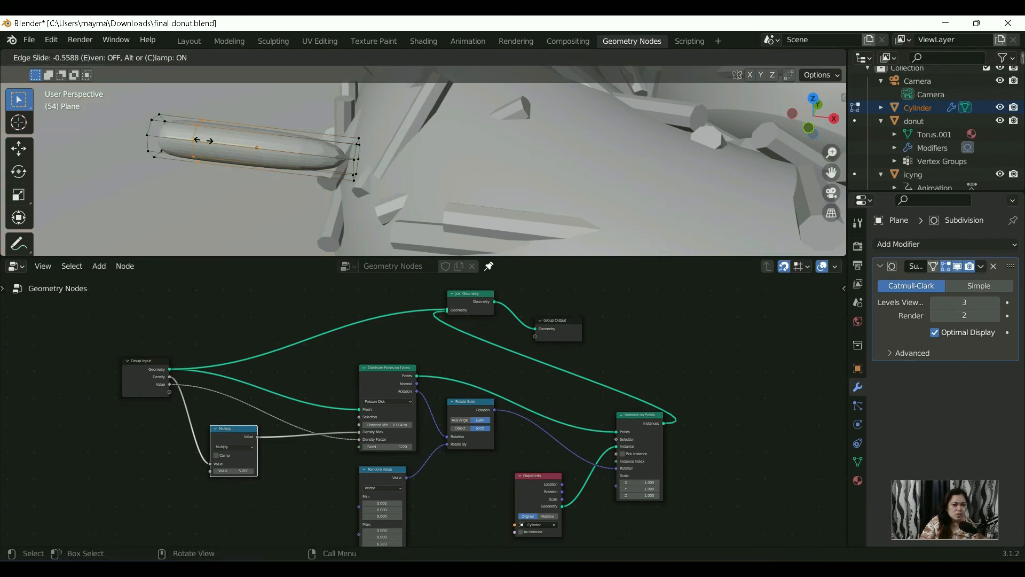
click(264, 149)
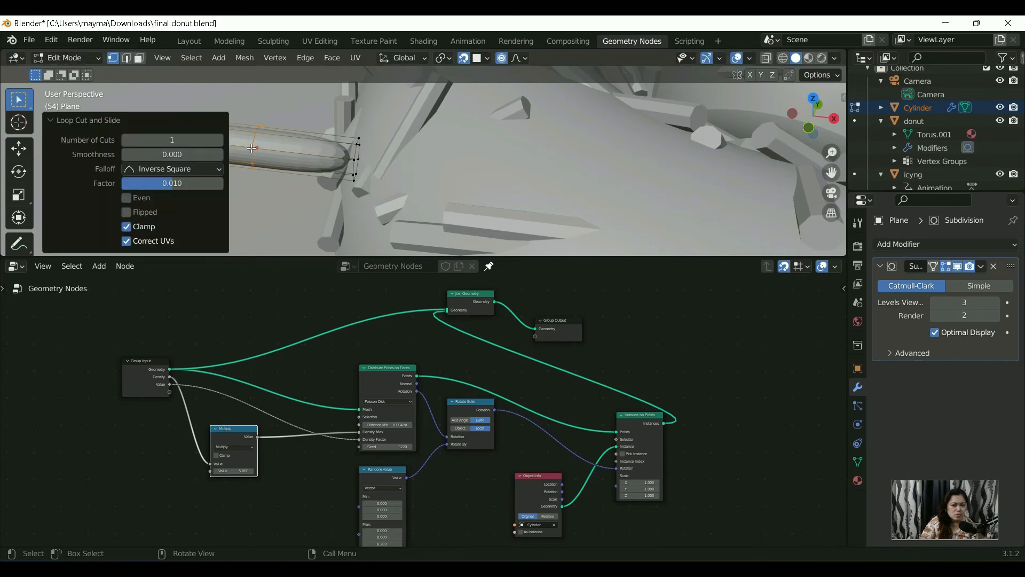
Step: Try a loop cut between the cylinder sprinkle's middle and one end, slid to factor 1.000, and undo it
key(alt+q)
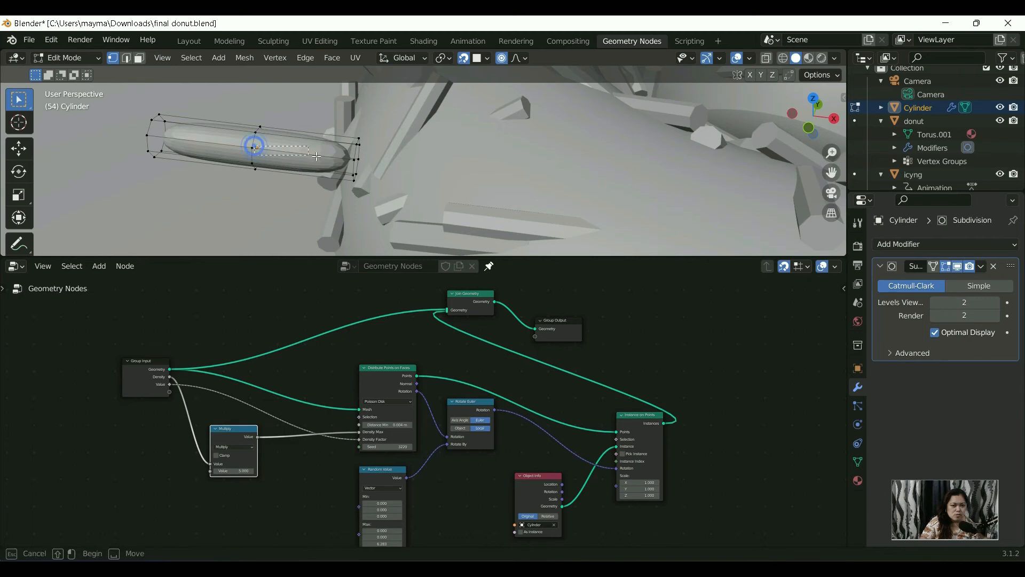
key(ctrl+r)
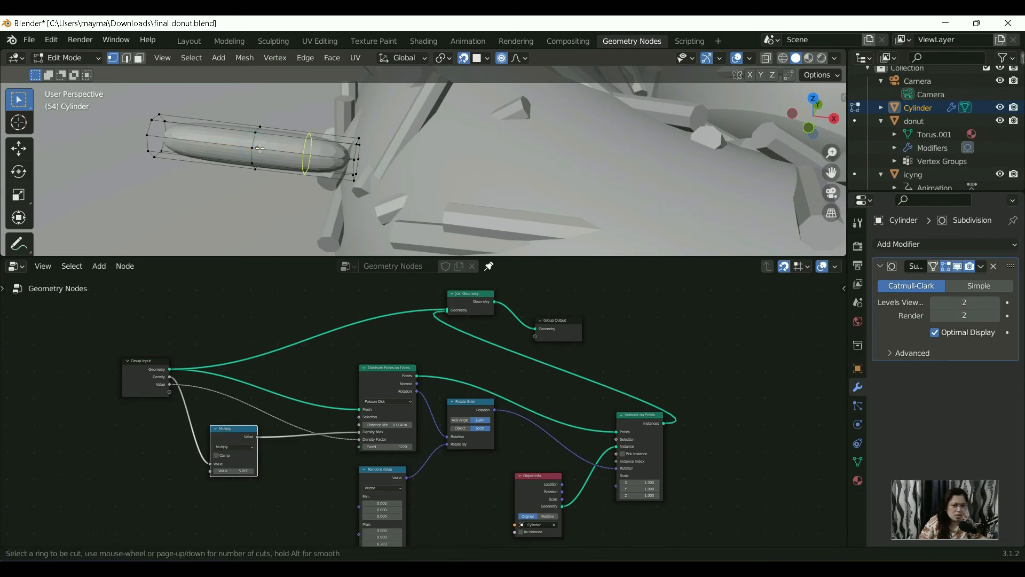
click(308, 153)
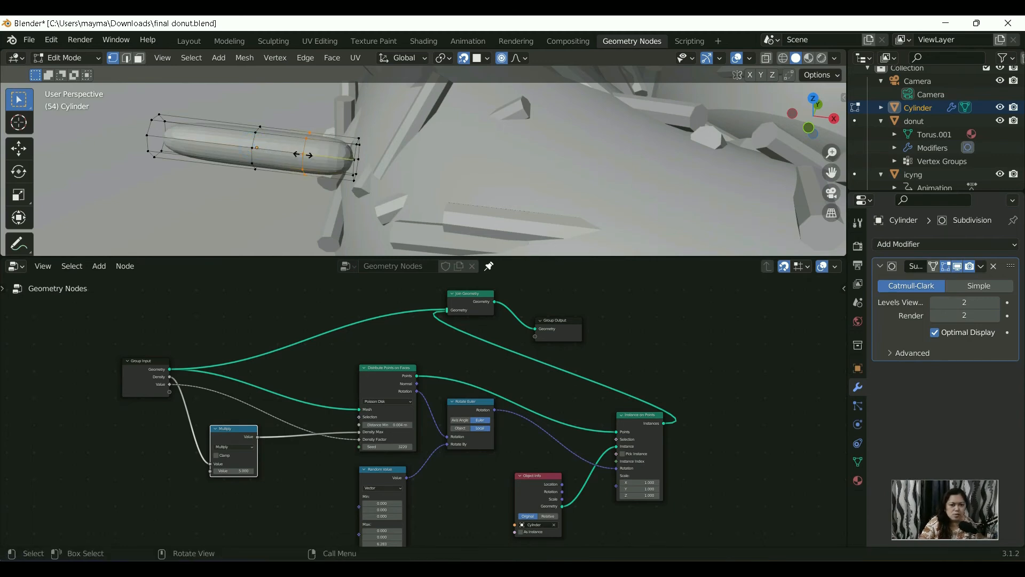
click(336, 159)
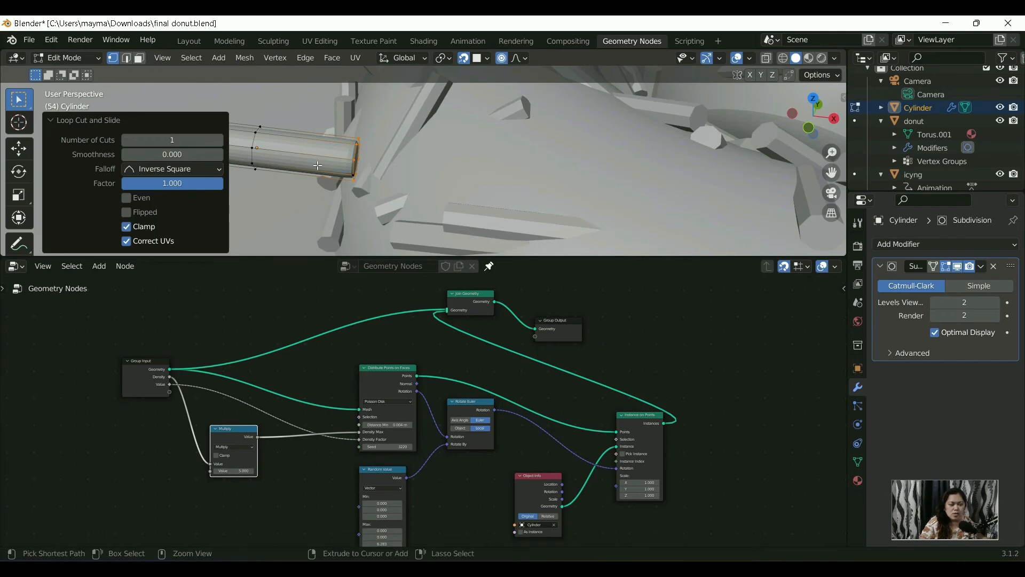
key(ctrl+z)
Step: Add a loop cut between the sprinkle's middle and the end nearest the donut, with a factor of about 0.117
key(ctrl)
key(ctrl+r)
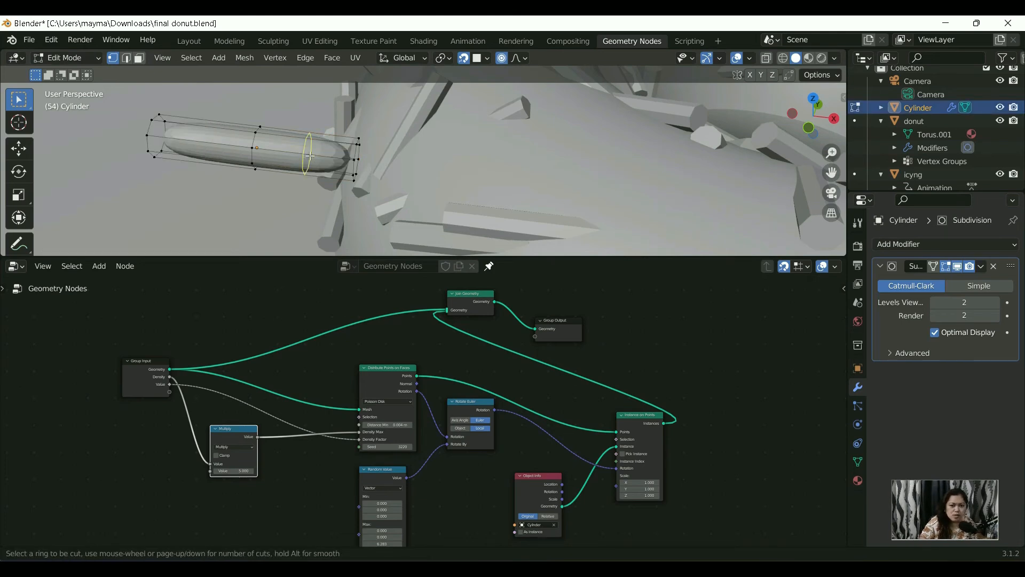
click(307, 154)
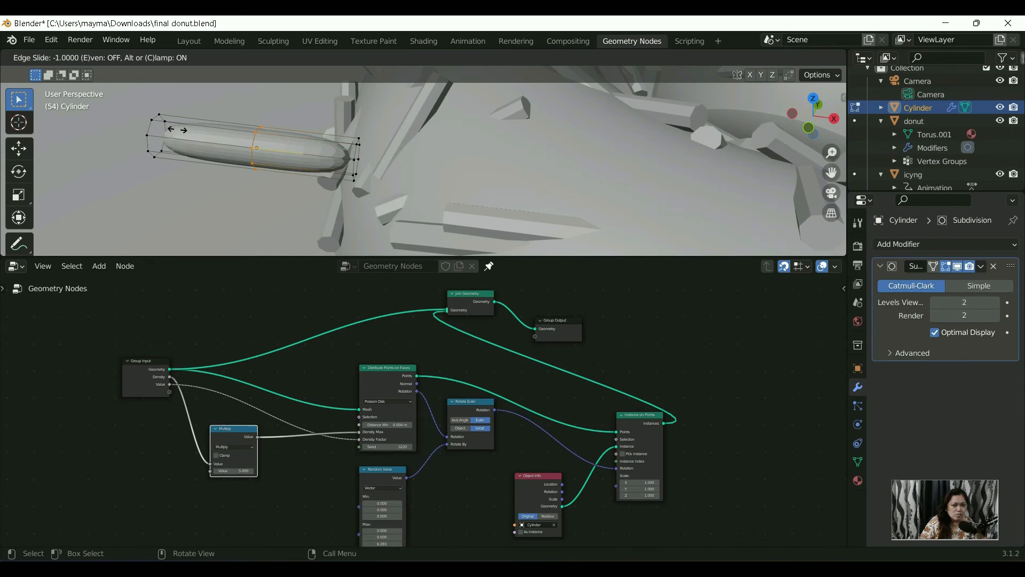
click(310, 157)
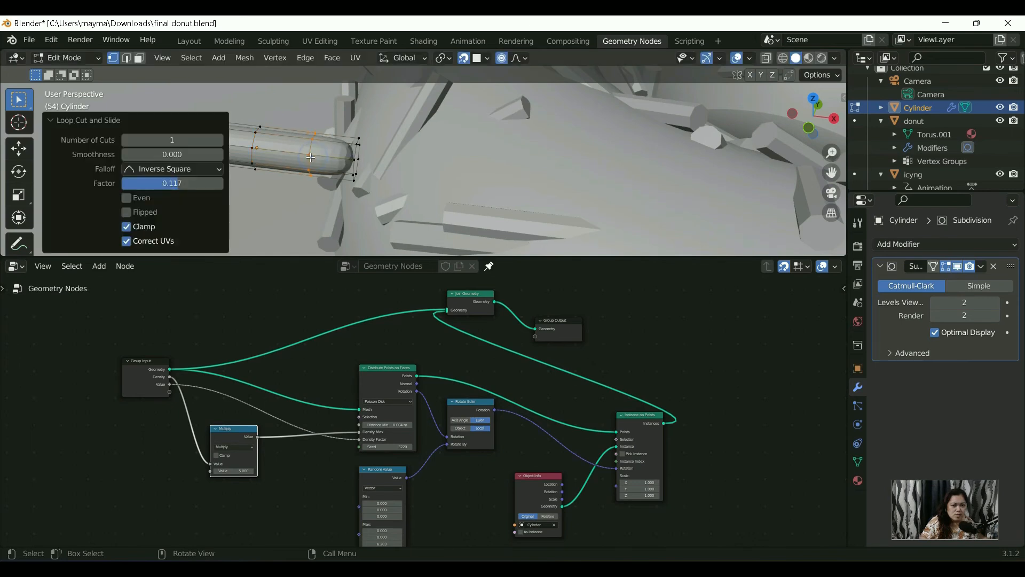
click(260, 149)
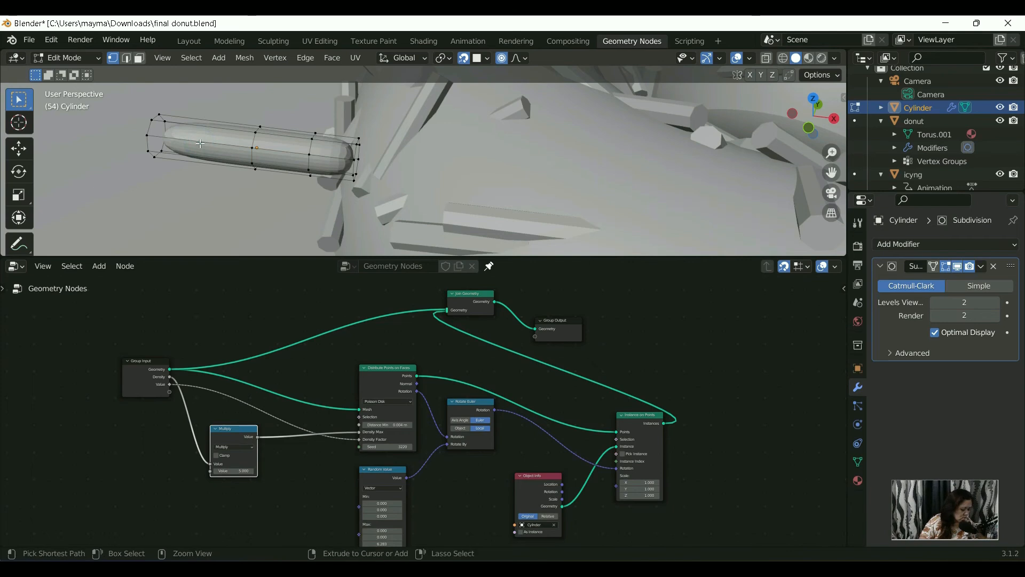
Step: Add a matching loop cut toward the sprinkle's opposite end, slid outward by about 0.14
key(ctrl+r)
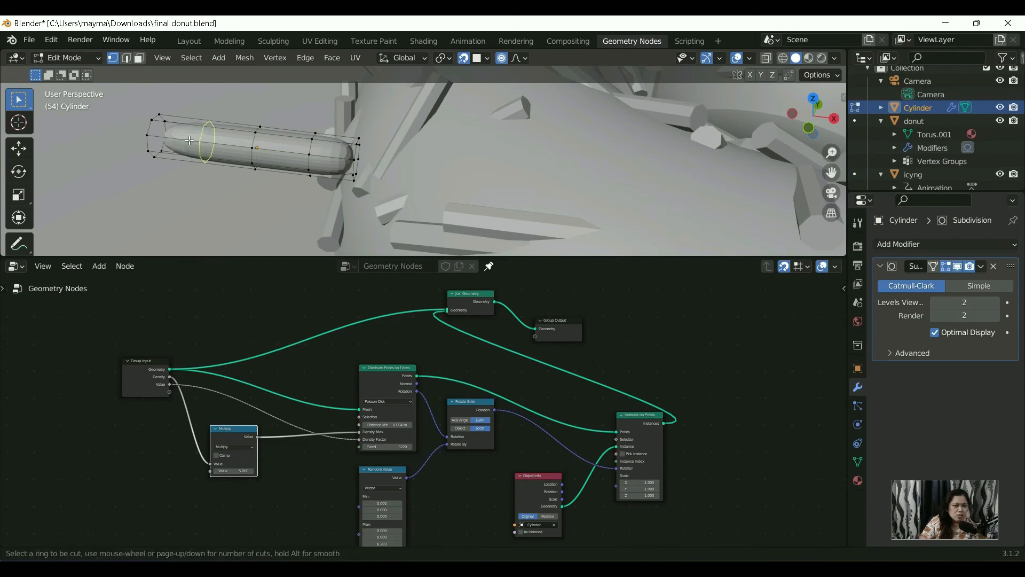
click(207, 142)
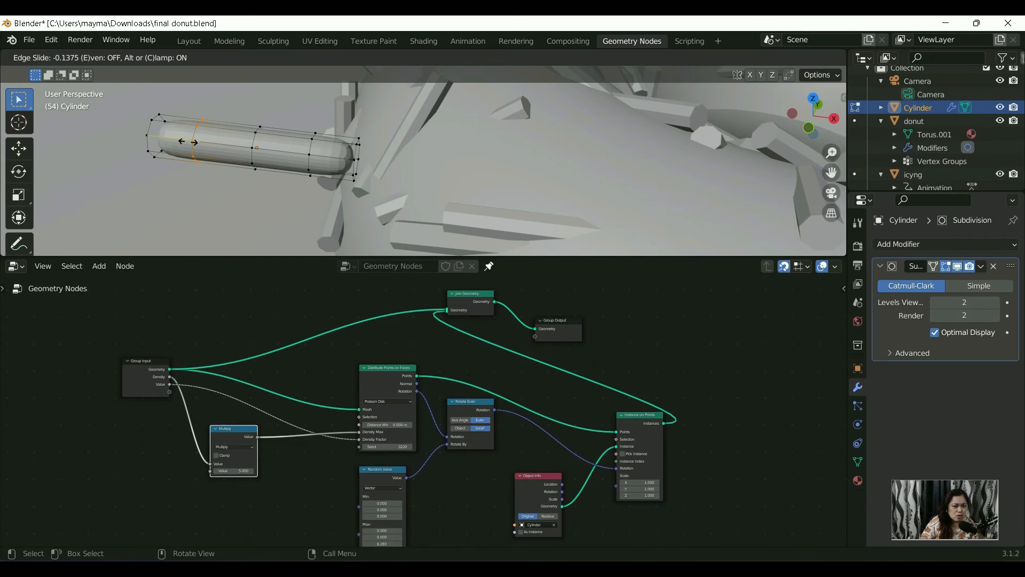
click(188, 141)
click(238, 106)
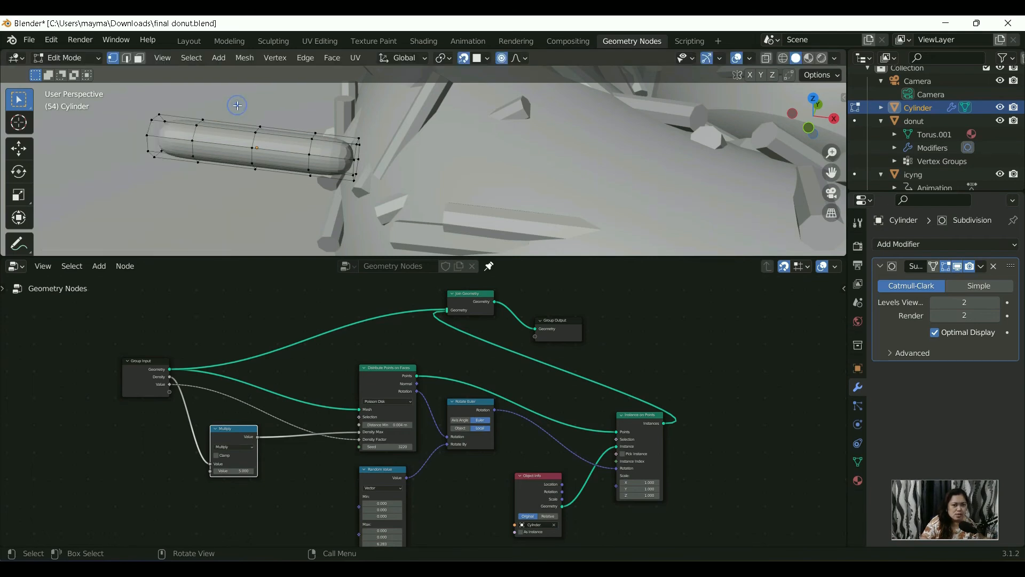
right_click(222, 145)
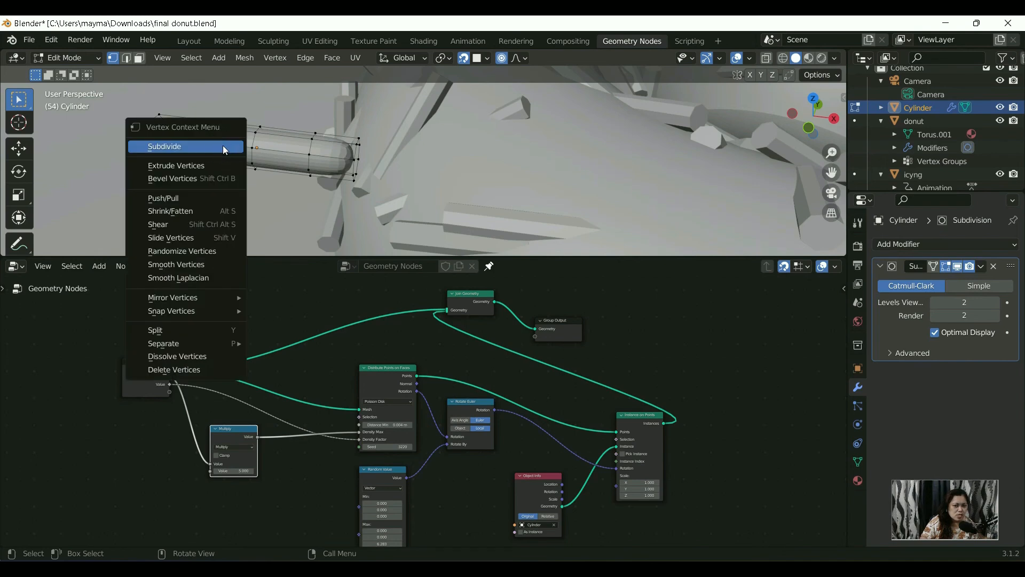
click(260, 129)
drag(114, 91, 335, 195)
click(330, 183)
click(267, 153)
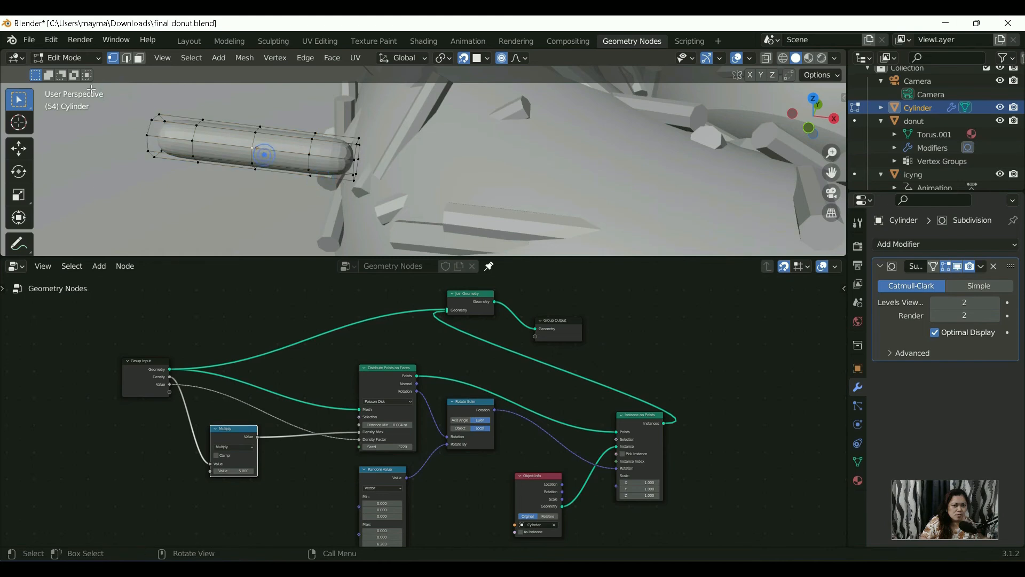
Step: Return the sprinkle to Object Mode and apply Shade Smooth to it
click(59, 57)
click(70, 74)
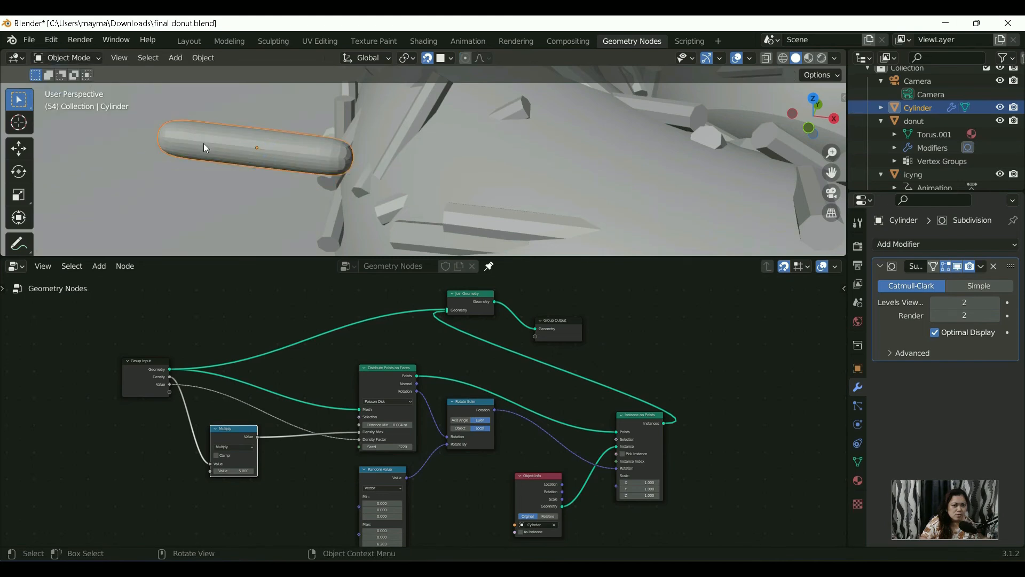
right_click(205, 142)
click(206, 141)
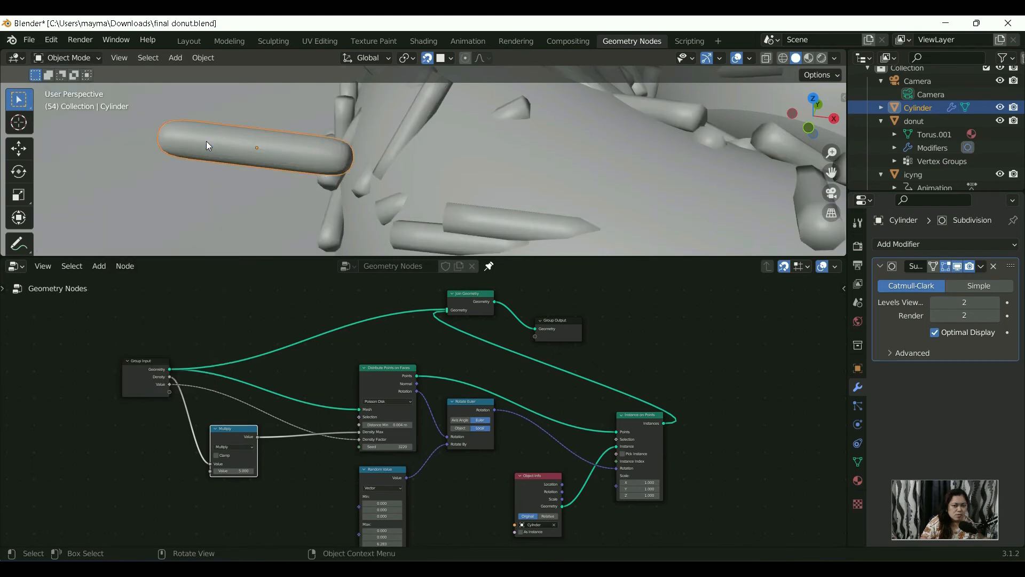
scroll(207, 143, up, 4)
scroll(206, 141, down, 4)
mouse_move(207, 141)
middle_down()
mouse_move(201, 162)
mouse_move(200, 142)
mouse_move(177, 143)
mouse_move(200, 155)
middle_up()
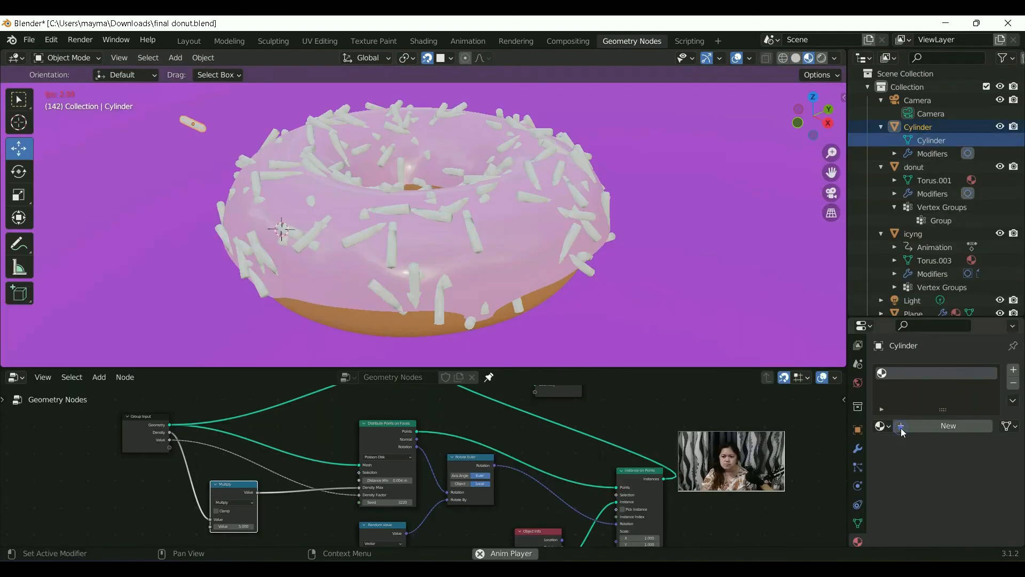
Step: Create a new material for the cylinder sprinkle and pick an off-white Base Color
click(945, 425)
scroll(996, 514, down, 2)
click(975, 478)
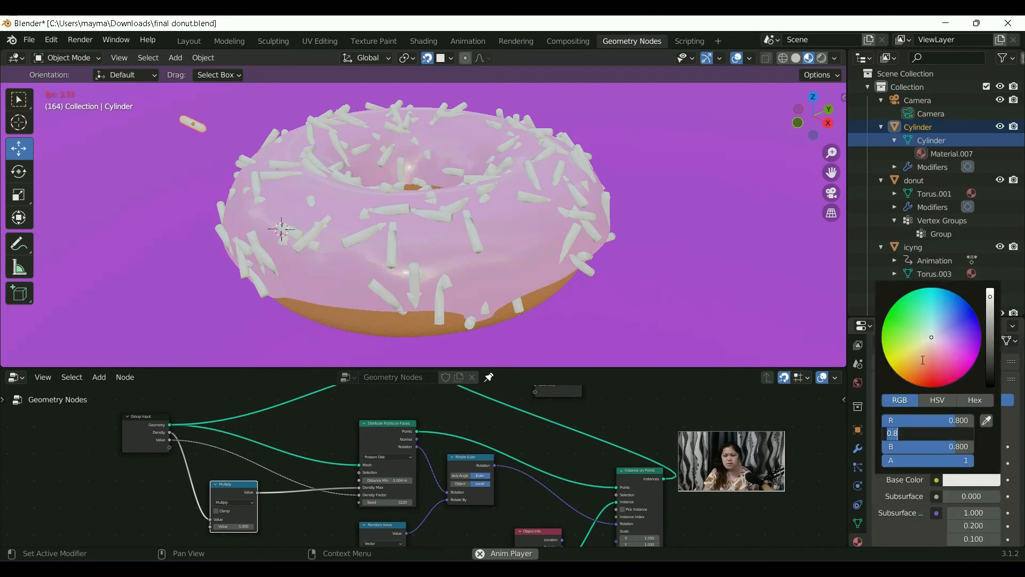
click(950, 332)
mouse_move(950, 331)
mouse_down()
mouse_move(946, 350)
mouse_move(966, 354)
mouse_move(919, 341)
mouse_move(958, 312)
mouse_move(947, 312)
mouse_move(936, 361)
mouse_move(932, 338)
mouse_up()
Step: Render the donut scene as a still image to check the sprinkles, and close the render window
scroll(474, 231, down, 5)
middle_drag(473, 231, 466, 218)
scroll(466, 218, up, 2)
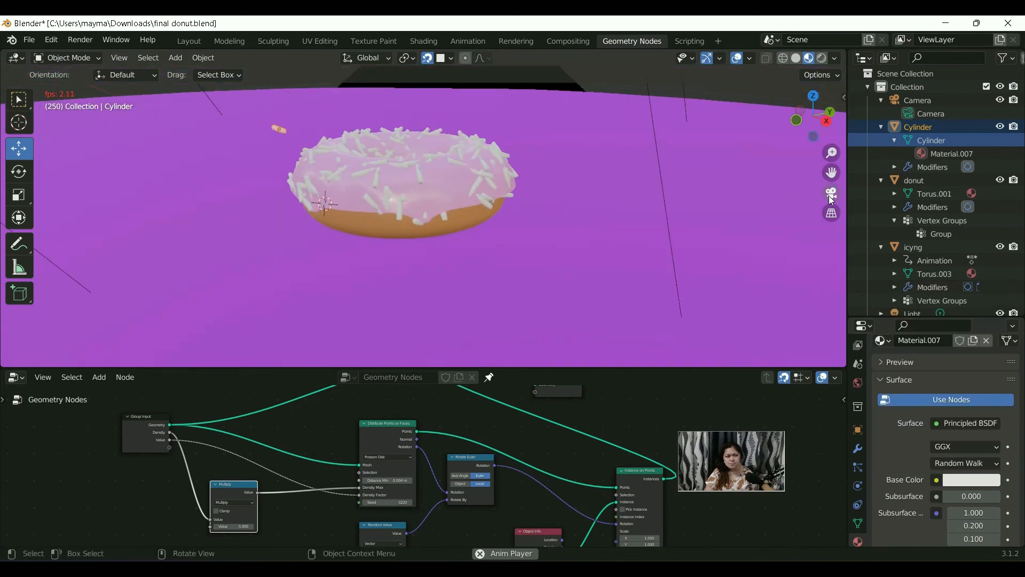
key(F12)
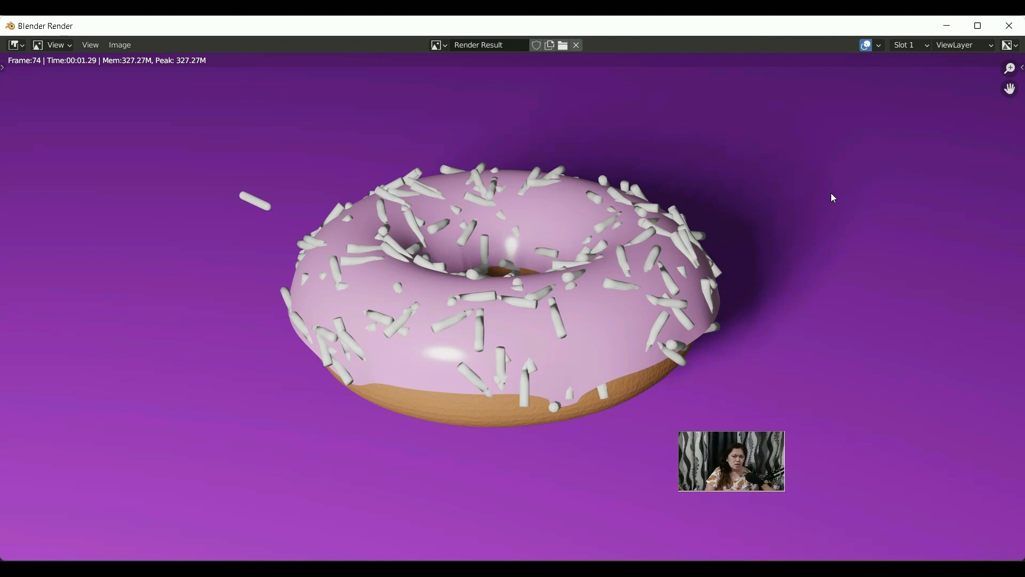
key(Escape)
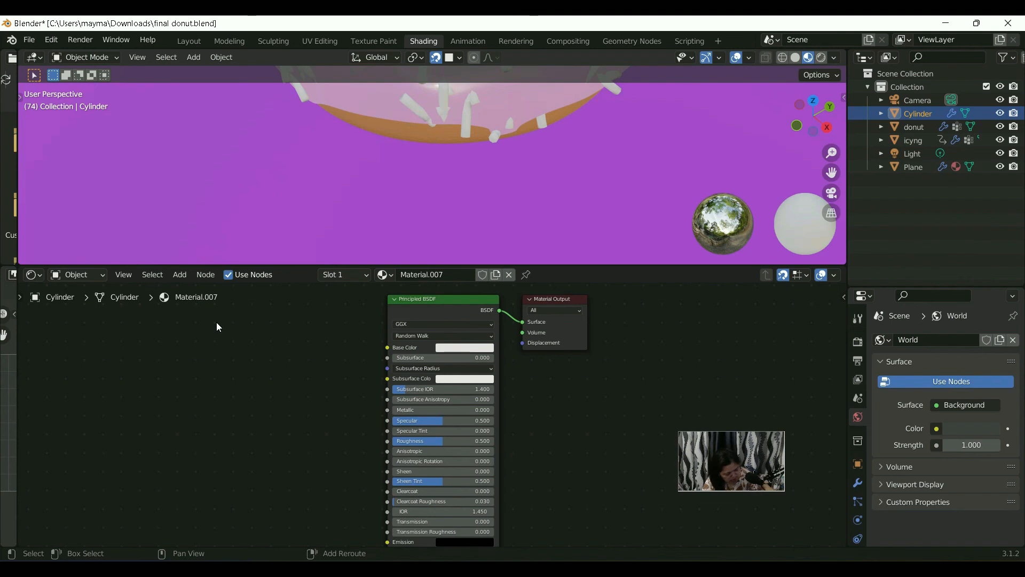
Step: Add an Object Info node to the sprinkle material's node tree in the Shading workspace
key(shift+a)
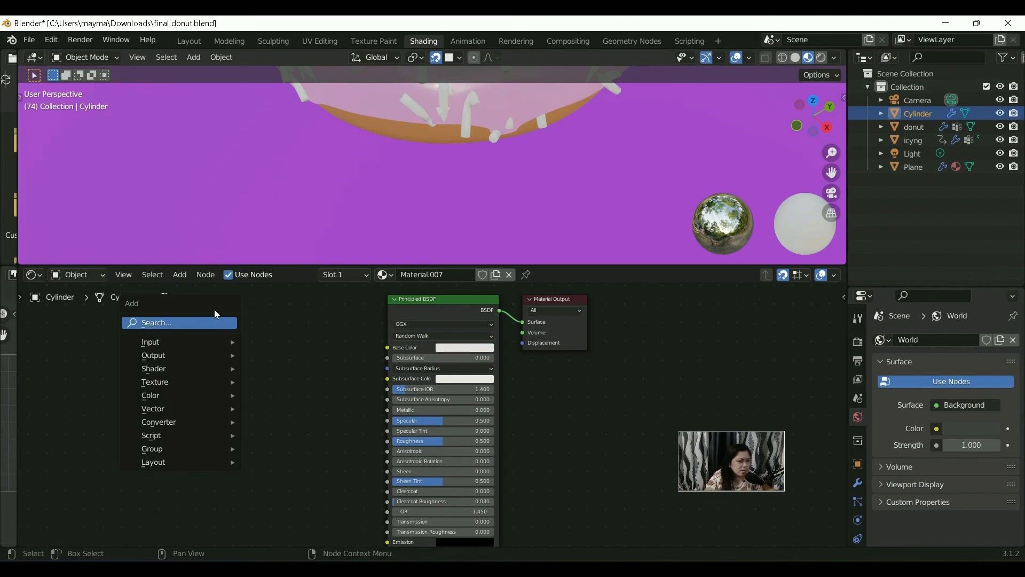
key(o)
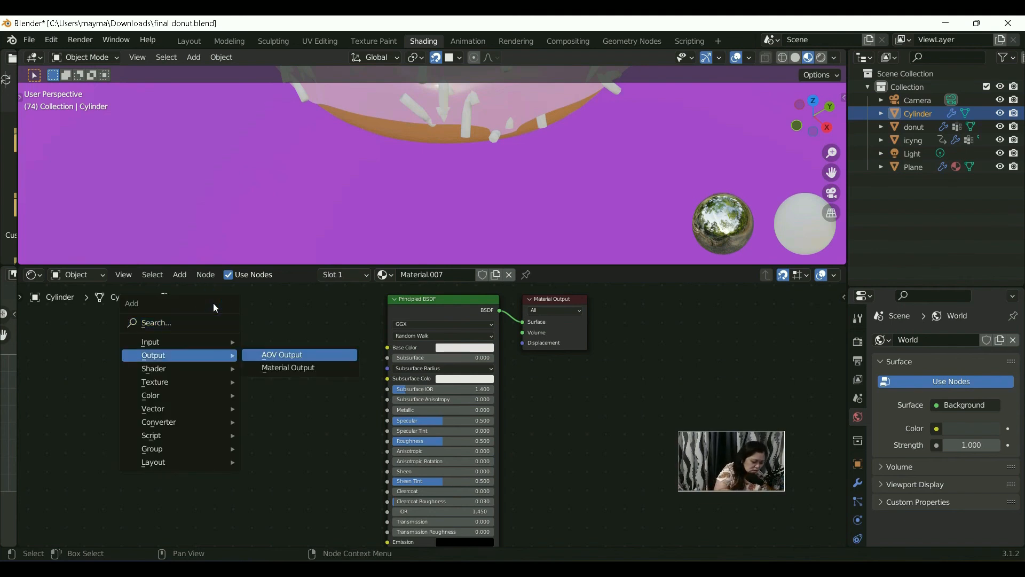
click(167, 324)
text(je)
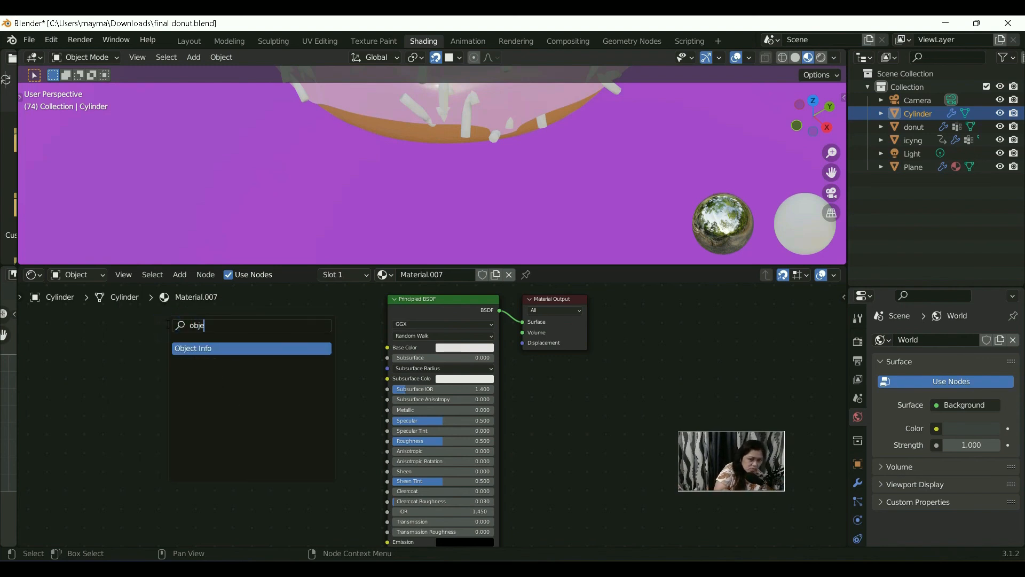
click(220, 348)
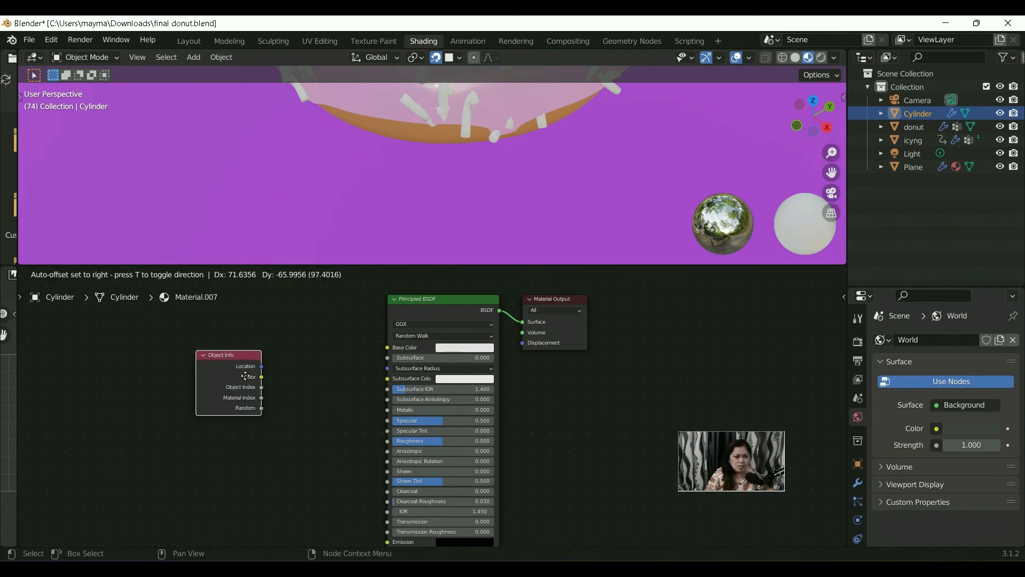
click(283, 345)
Step: Add a ColorRamp node to the sprinkle material beside the Object Info node
key(shift+a)
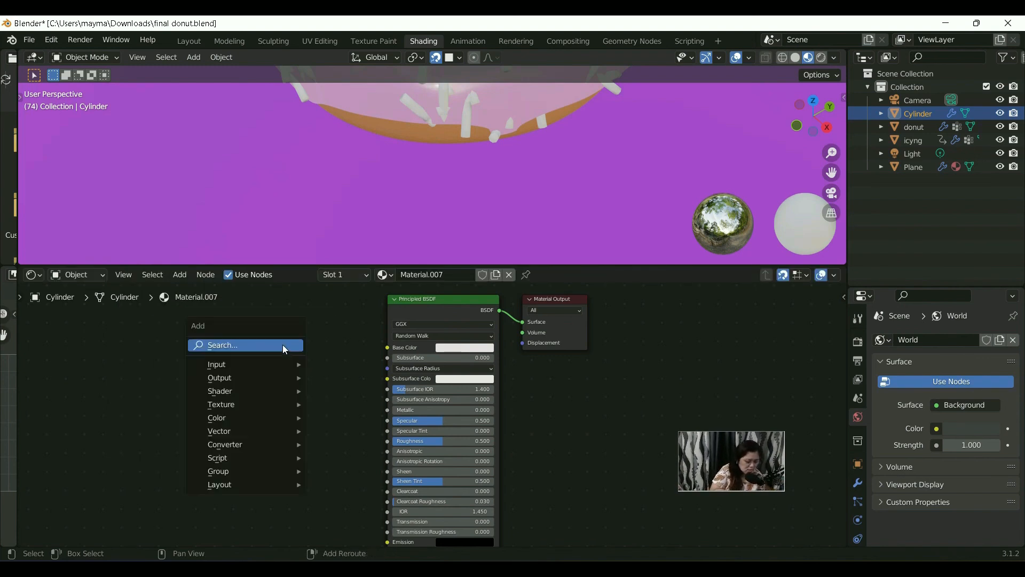
click(270, 344)
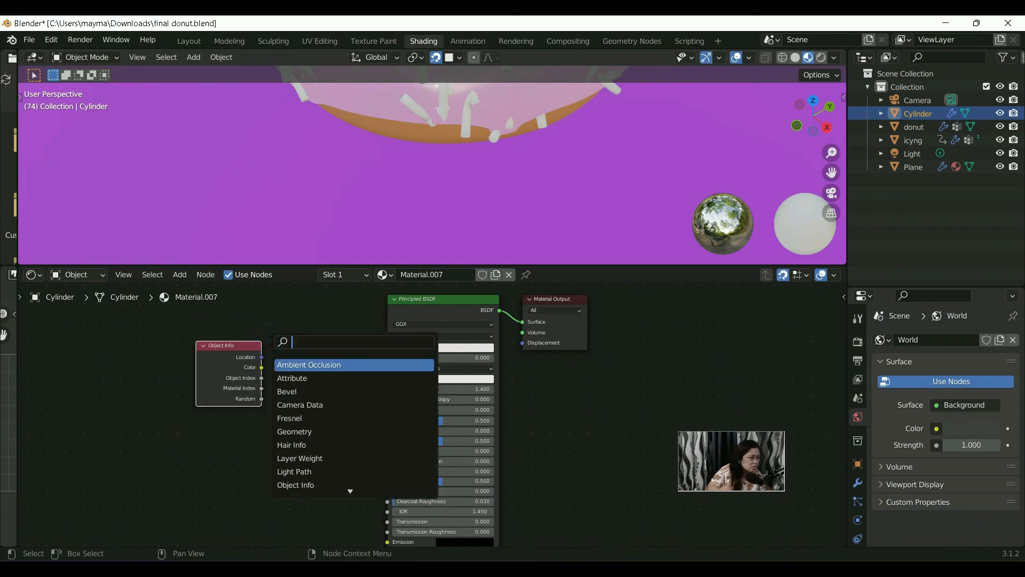
text(color)
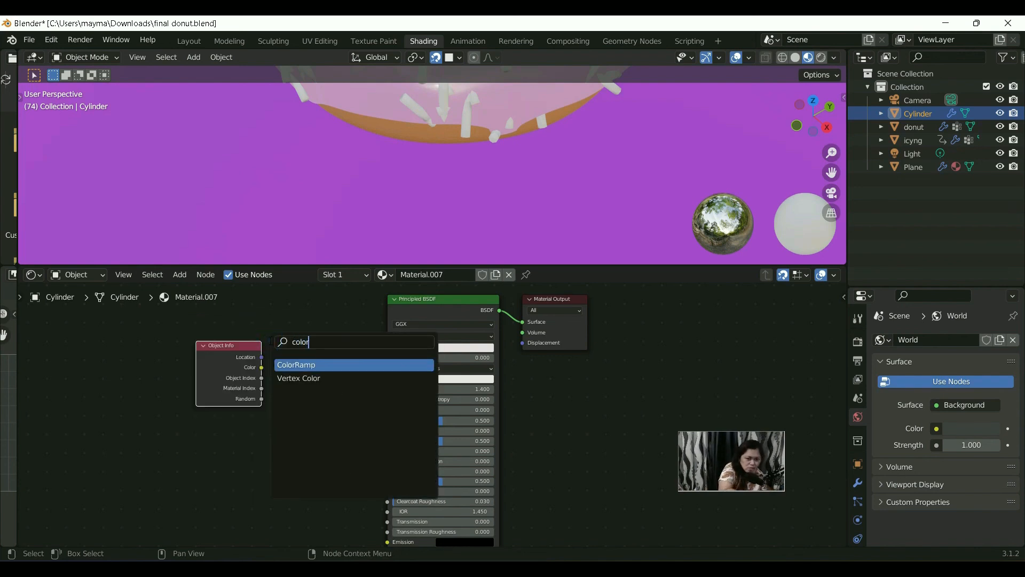
click(303, 365)
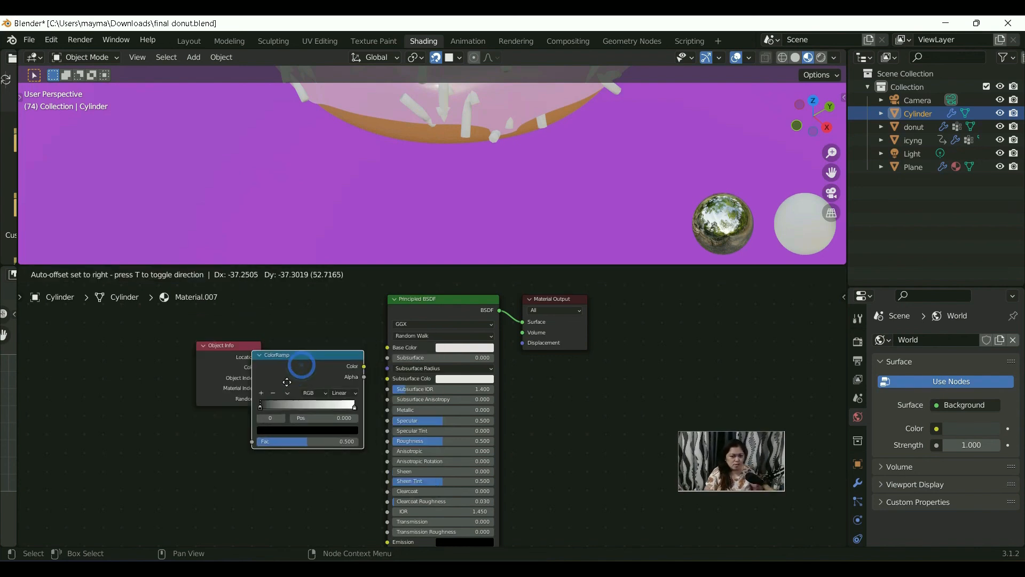
click(266, 437)
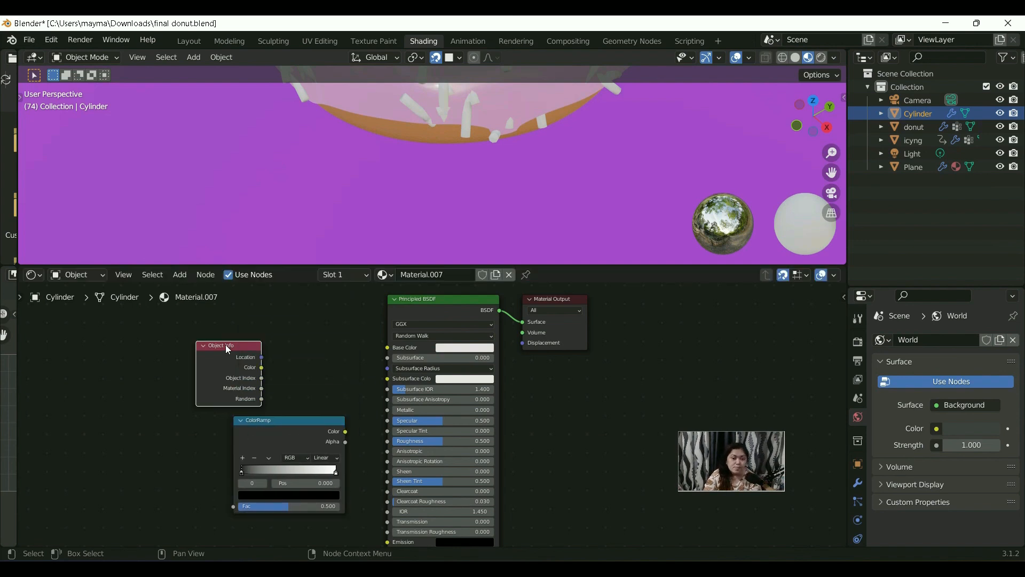
Step: Line up the two new nodes before the Principled BSDF, linking Random to the ColorRamp's Fac and its Color to Base Color
drag(226, 345, 160, 317)
drag(269, 422, 288, 320)
drag(188, 319, 206, 366)
drag(293, 322, 284, 359)
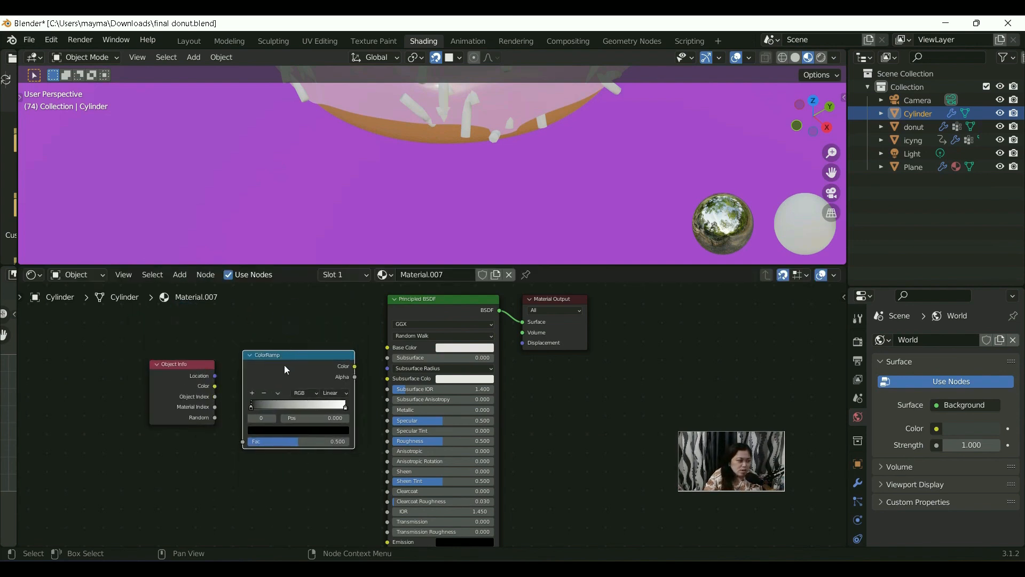
drag(214, 417, 242, 441)
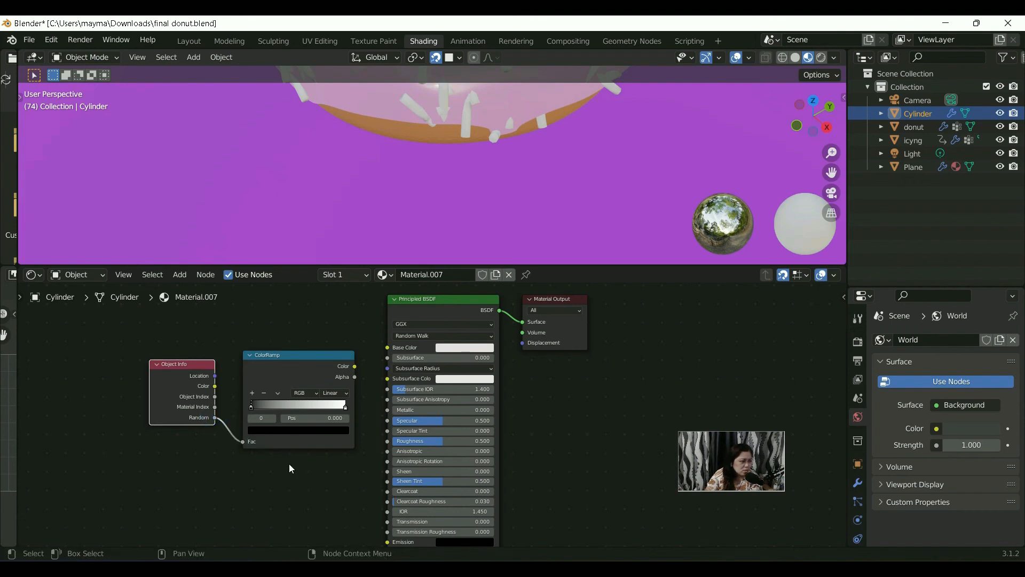
drag(354, 366, 386, 347)
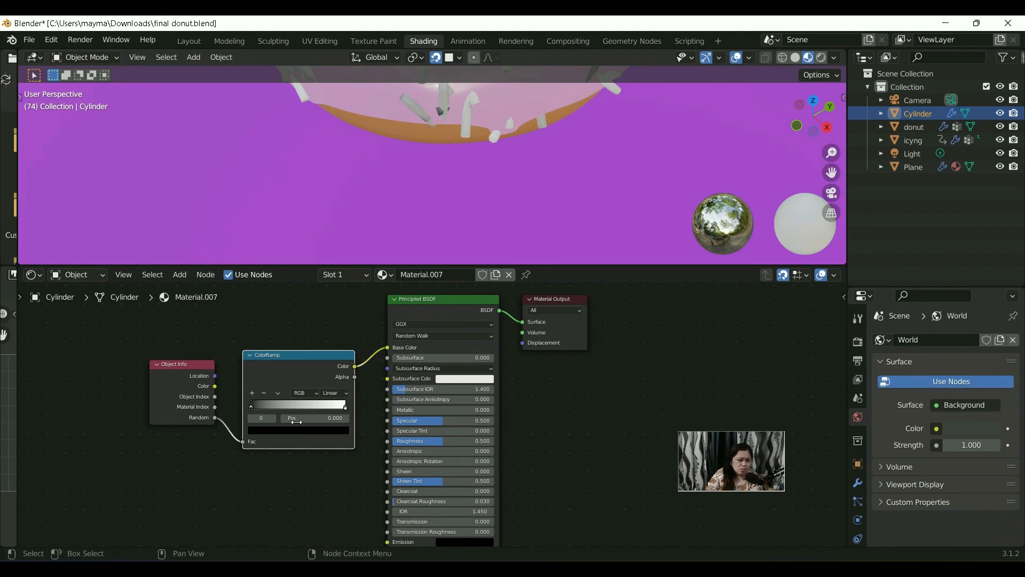
Step: Change the ColorRamp's first stop, at position 0, from black to a very pale pink
click(315, 395)
click(312, 405)
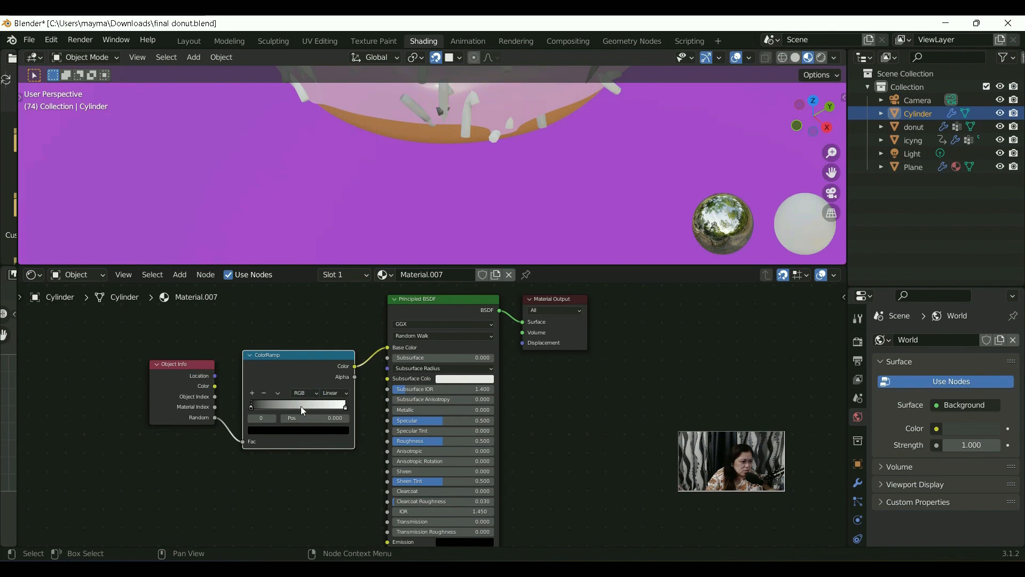
click(297, 430)
drag(328, 347, 328, 296)
drag(287, 330, 288, 332)
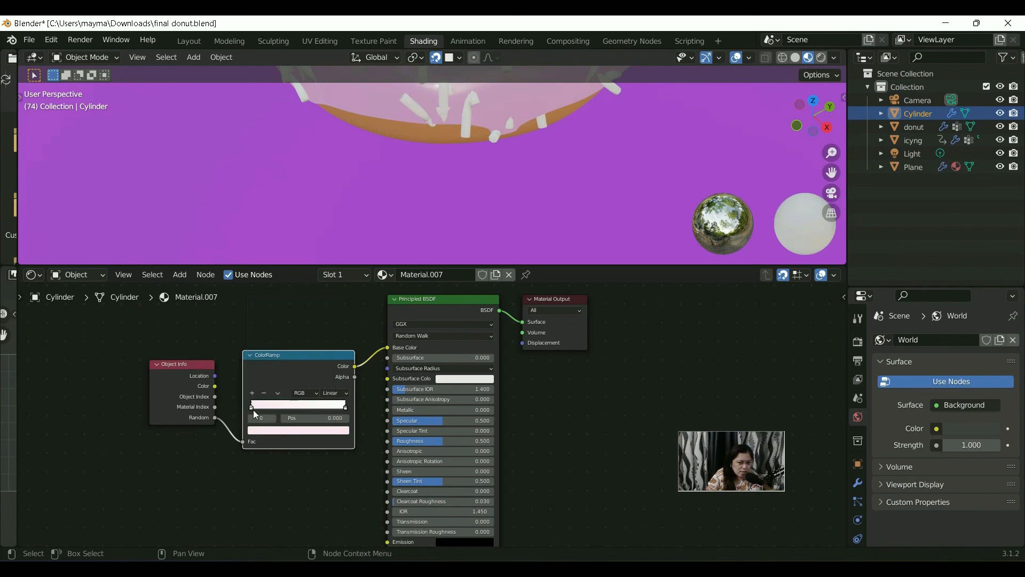
Step: Add two more colour stops to the ColorRamp and shift the first stop to about position 0.175
click(252, 393)
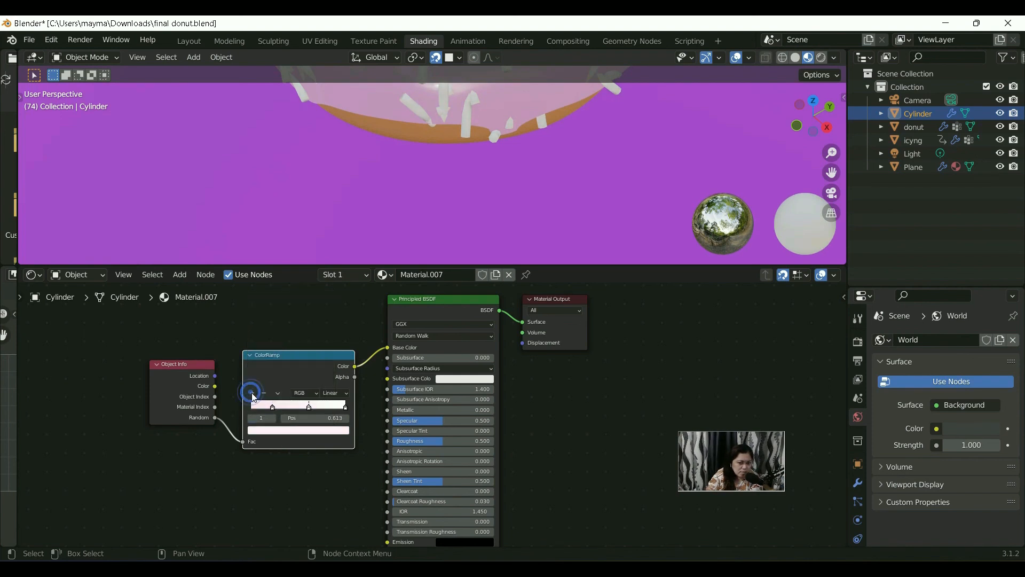
click(252, 393)
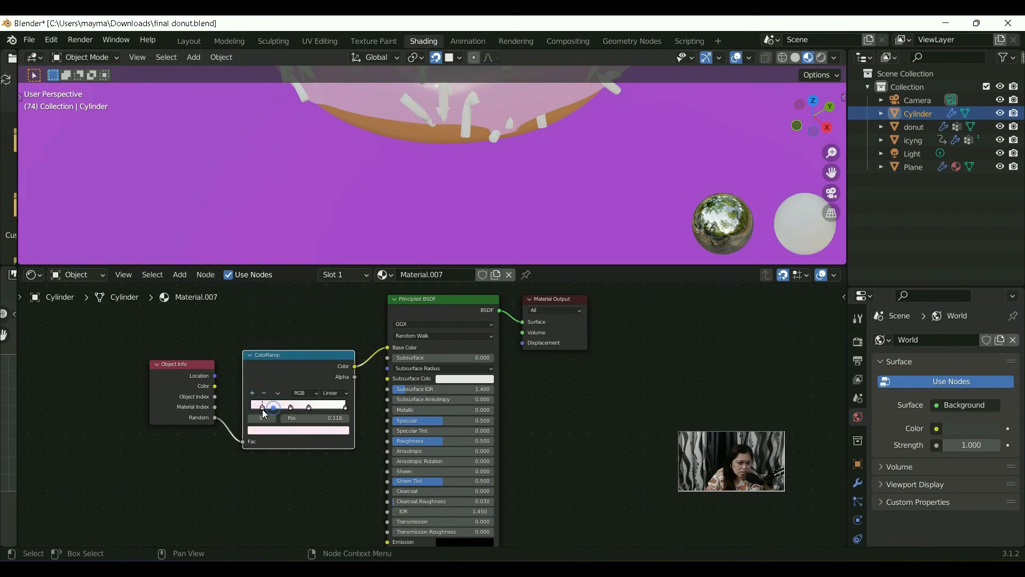
drag(273, 406, 270, 406)
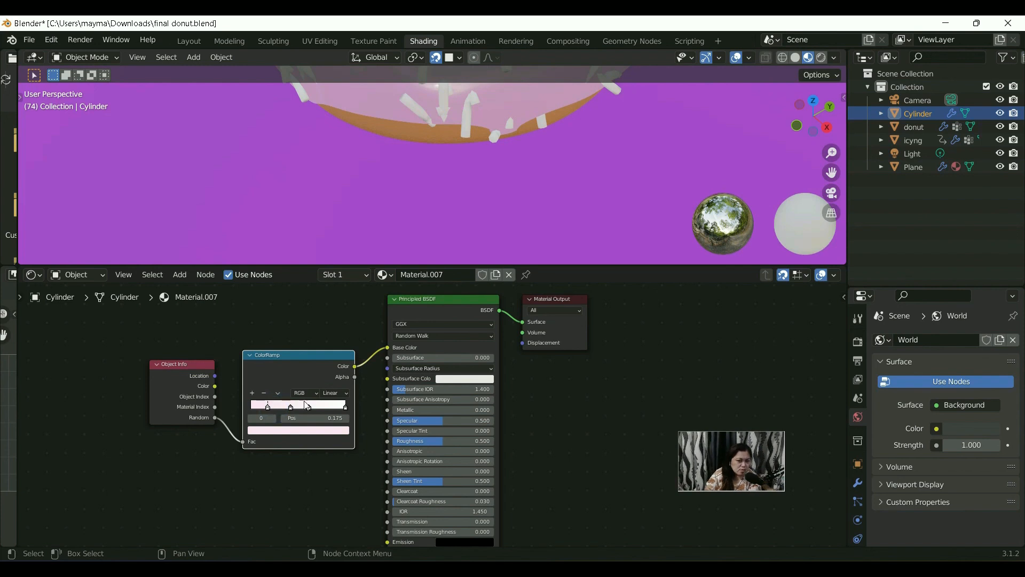
Step: Place the ColorRamp's second stop at about 0.394 and colour it coral pink
drag(291, 406, 289, 406)
click(300, 431)
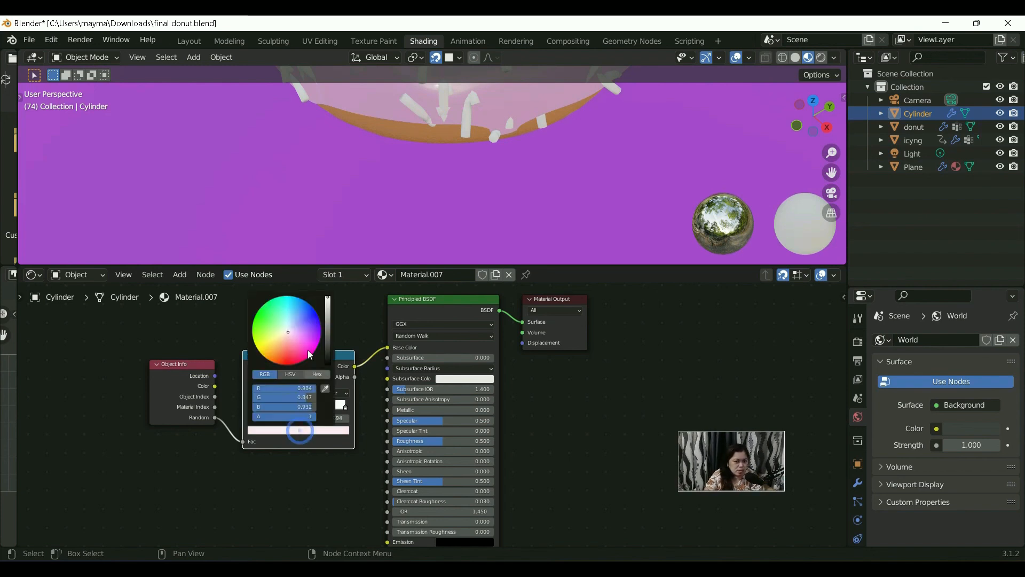
drag(289, 338, 290, 350)
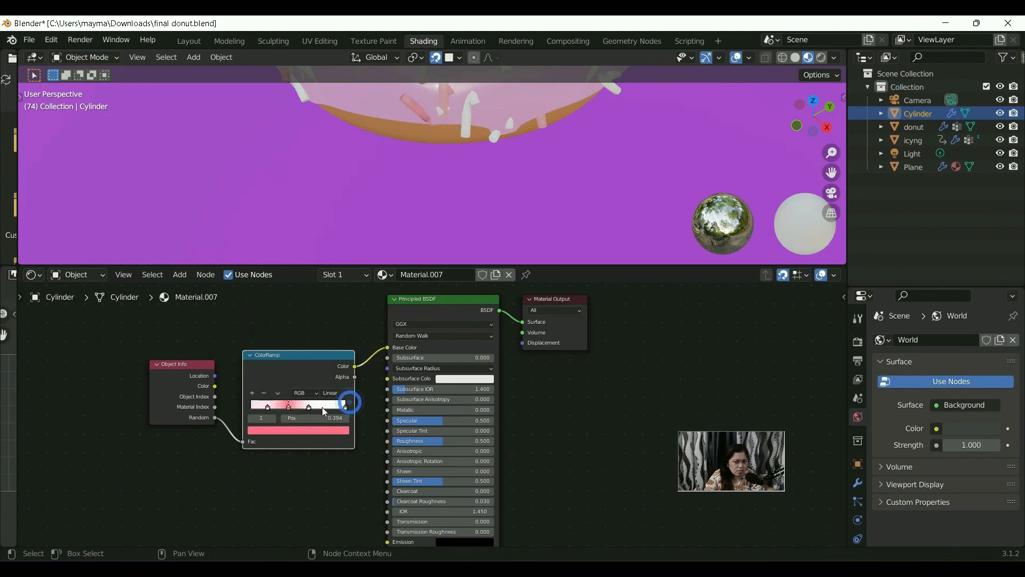
Step: Move the ColorRamp's third stop to about 0.744 and colour it a saturated blue-violet
click(320, 407)
click(323, 437)
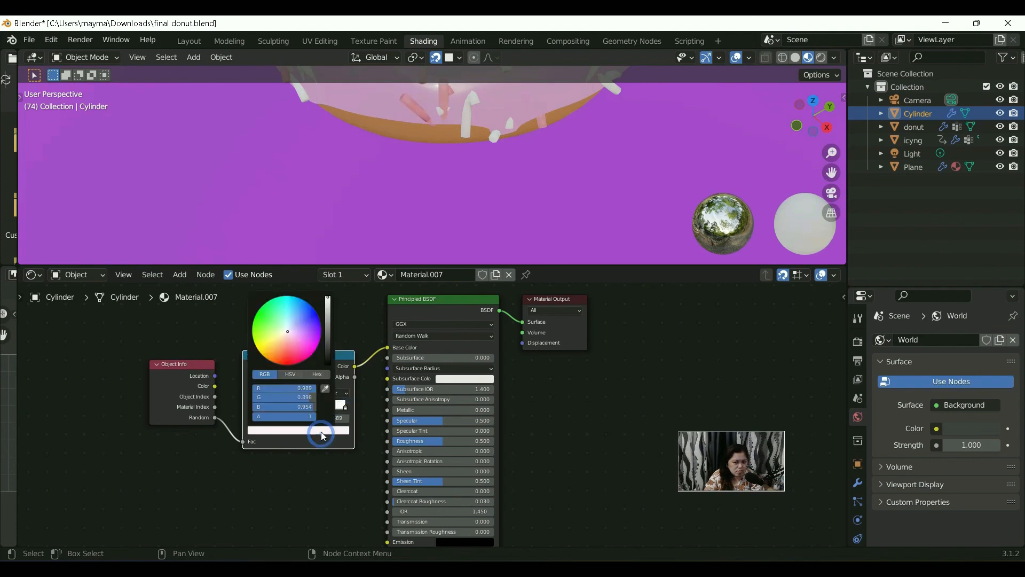
click(312, 406)
drag(312, 405, 317, 405)
click(322, 431)
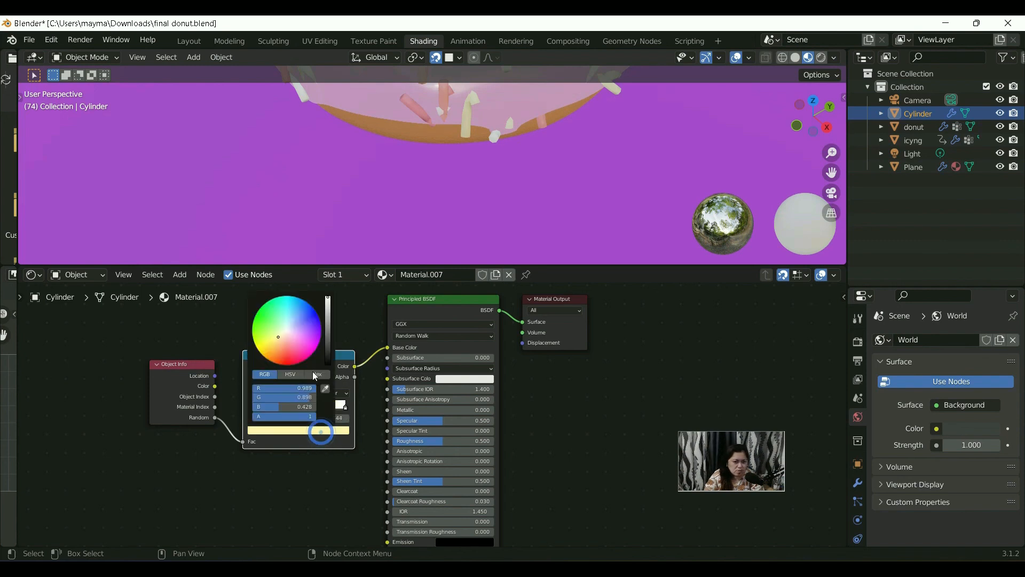
click(302, 308)
mouse_move(302, 308)
mouse_down()
mouse_move(306, 341)
mouse_move(269, 332)
mouse_move(290, 350)
mouse_move(313, 319)
mouse_up()
click(298, 434)
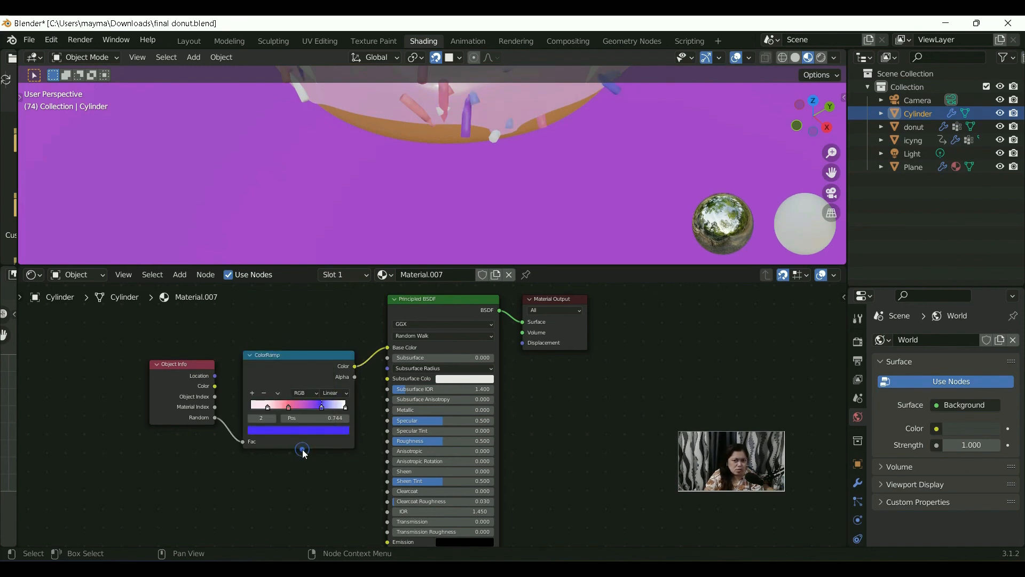
Step: Inspect the coloured sprinkles around the donut and render the scene as a still image
scroll(422, 290, down, 4)
middle_drag(453, 155, 455, 127)
scroll(444, 192, up, 4)
scroll(442, 181, down, 2)
scroll(444, 212, down, 1)
mouse_move(445, 212)
middle_down()
mouse_move(464, 227)
mouse_move(454, 213)
middle_up()
scroll(453, 212, up, 2)
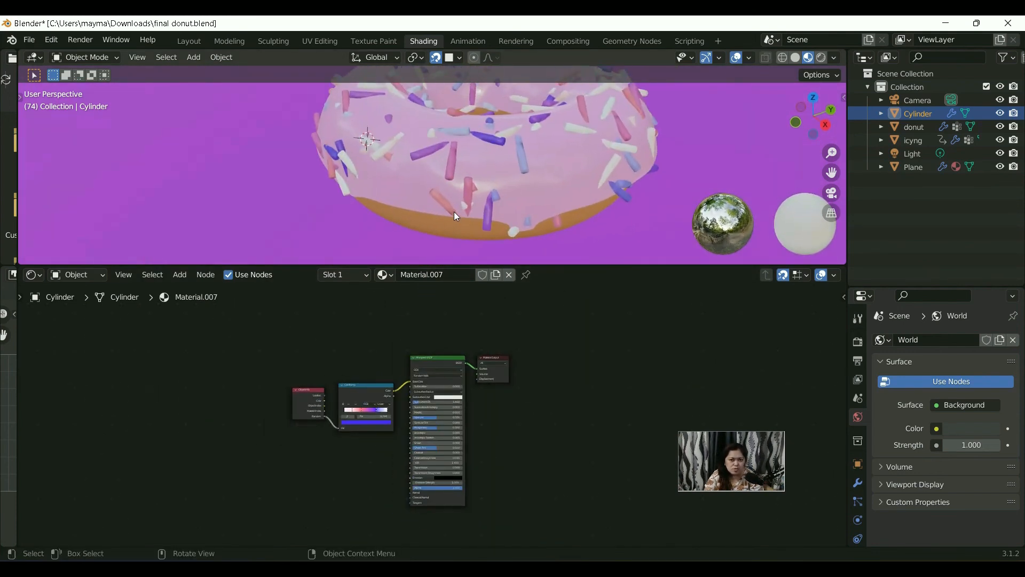
scroll(452, 213, down, 3)
key(F12)
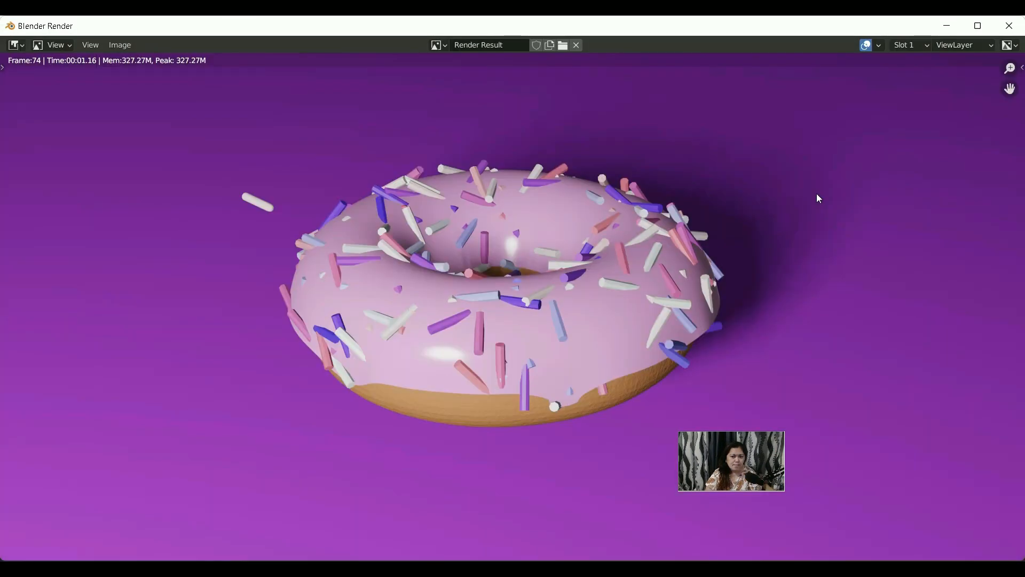